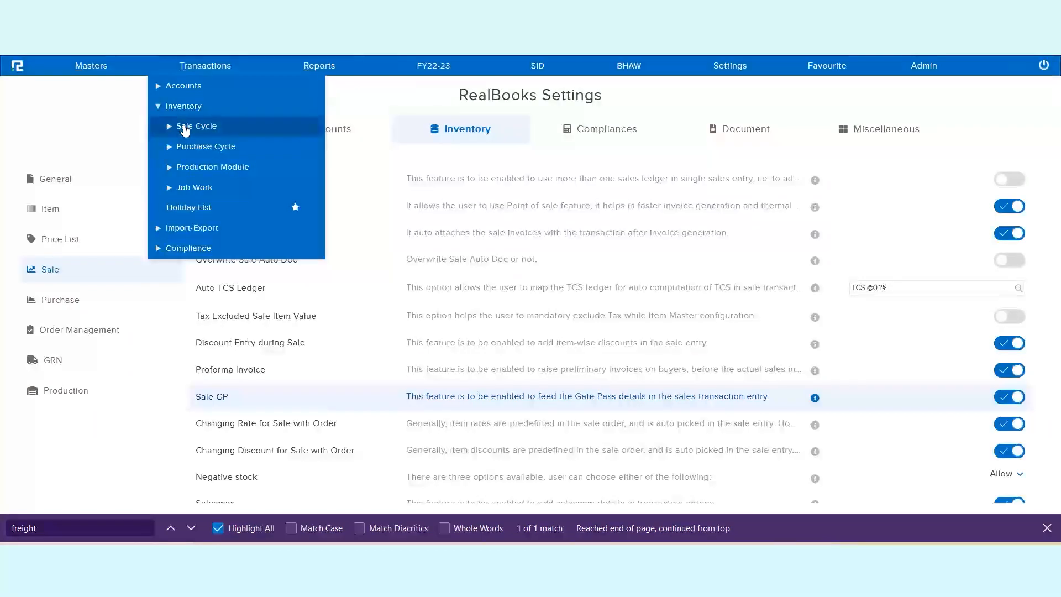
# Step: Create a new sale transaction with Sales as the sale ledger and Zomato Ltd as the party ledger
pyautogui.click(185, 127)
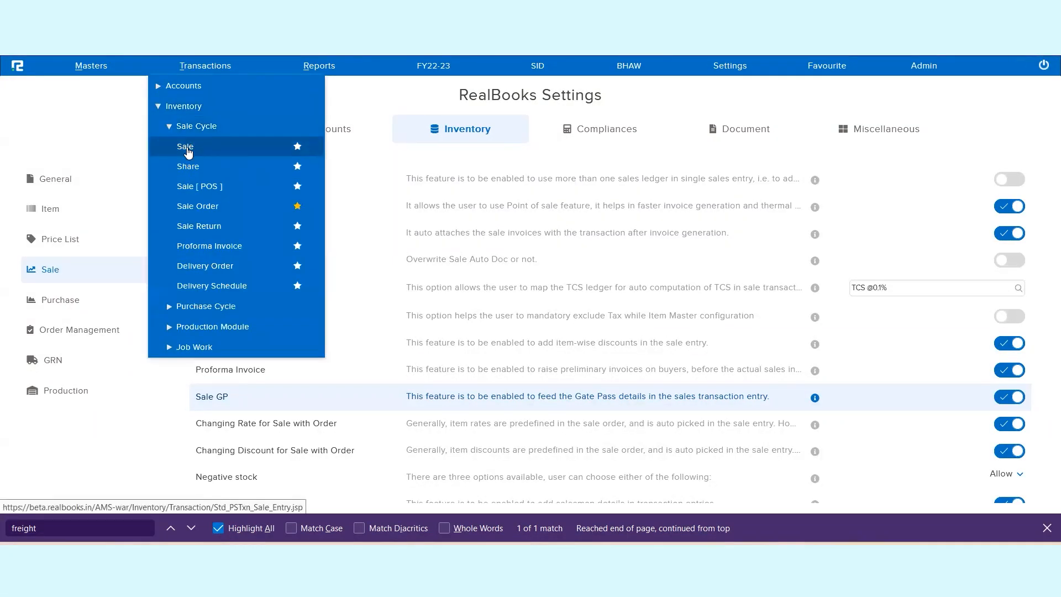
pyautogui.click(187, 148)
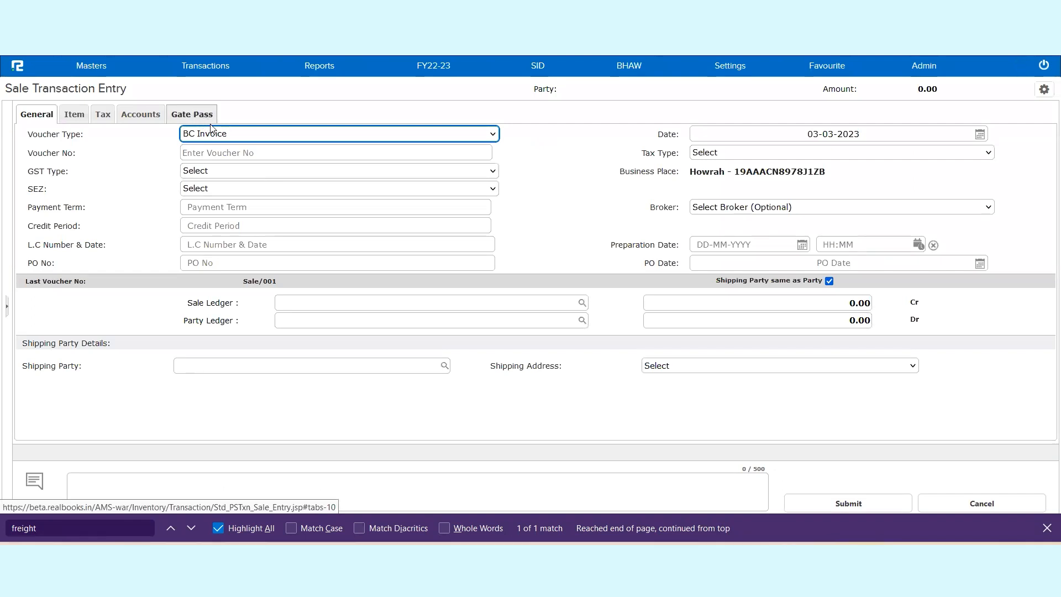
pyautogui.click(300, 307)
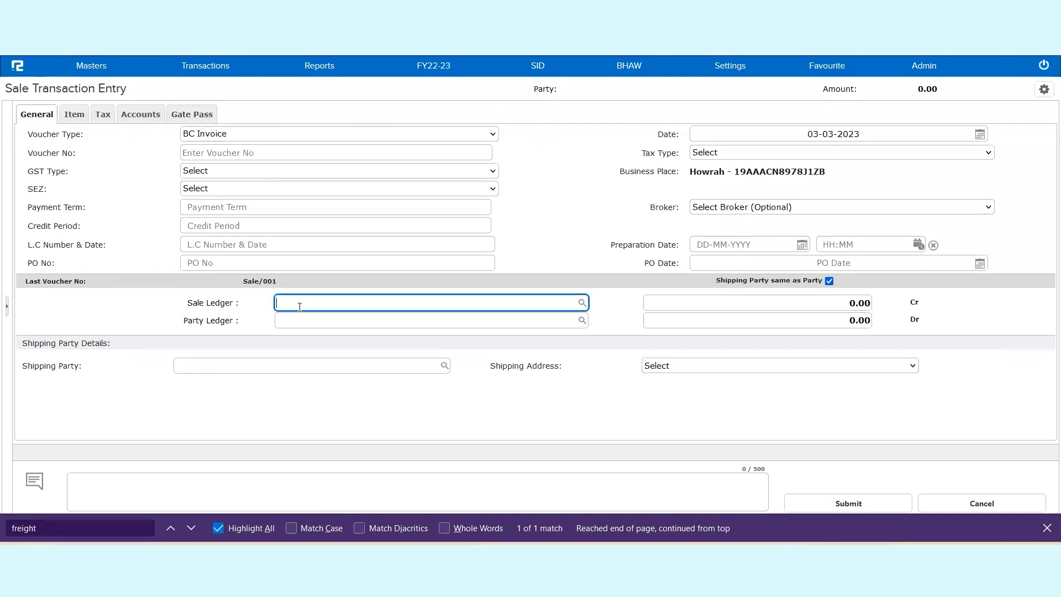
pyautogui.write('sale')
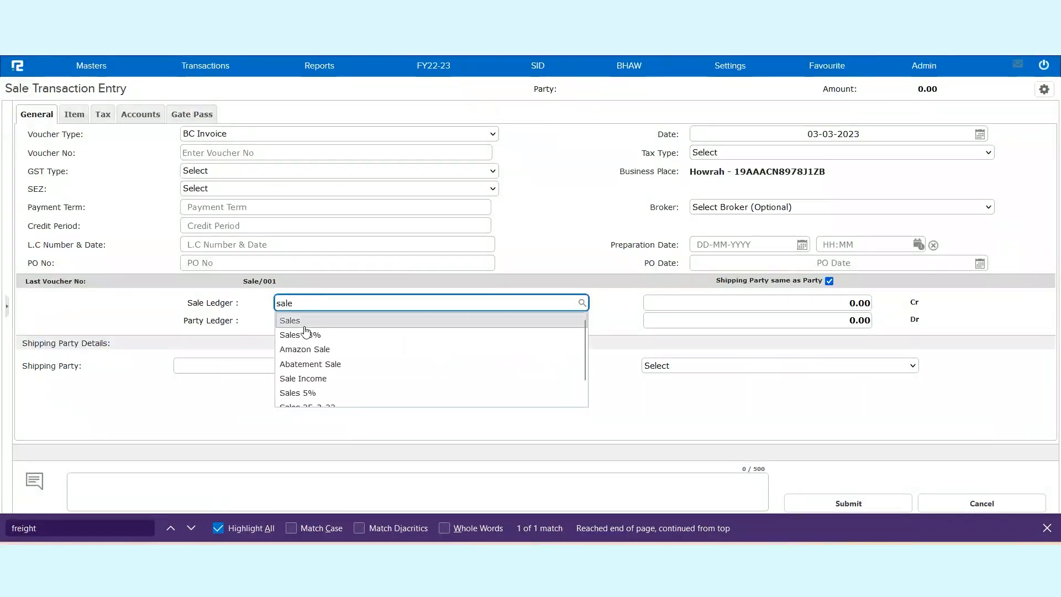
pyautogui.click(305, 326)
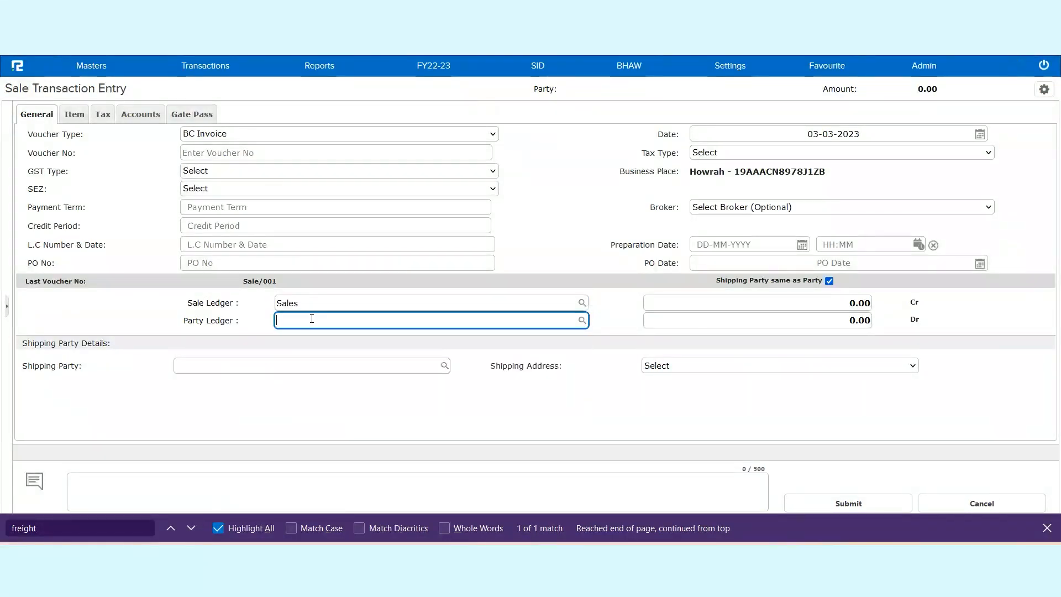
pyautogui.write('zo')
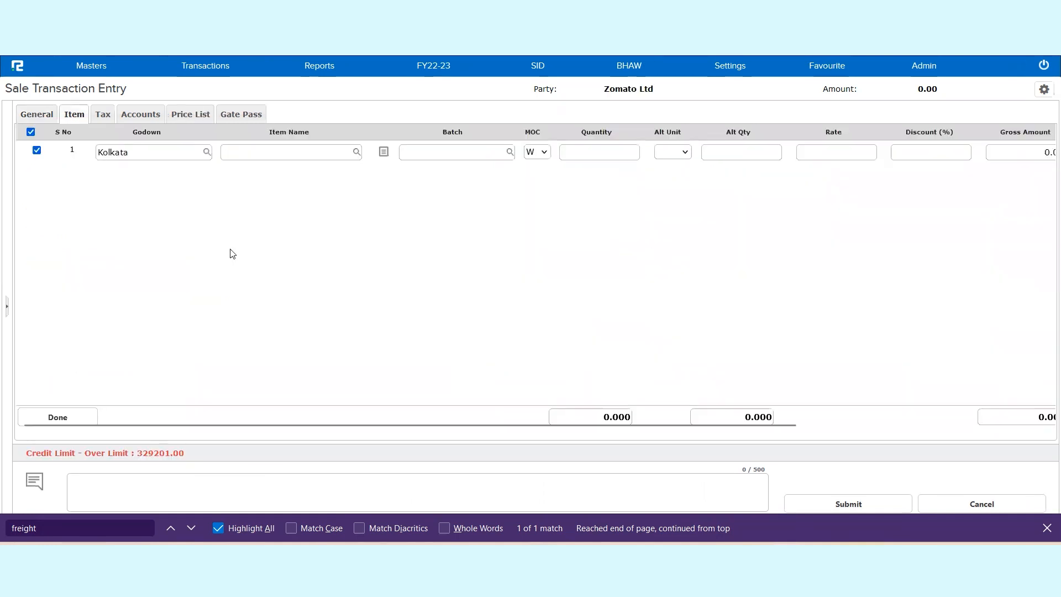
# Step: Add the FIFA_Red, White_500 ml item from the Kolkata godown with quantity 580 and rate 85, and finish the item entry
pyautogui.click(242, 154)
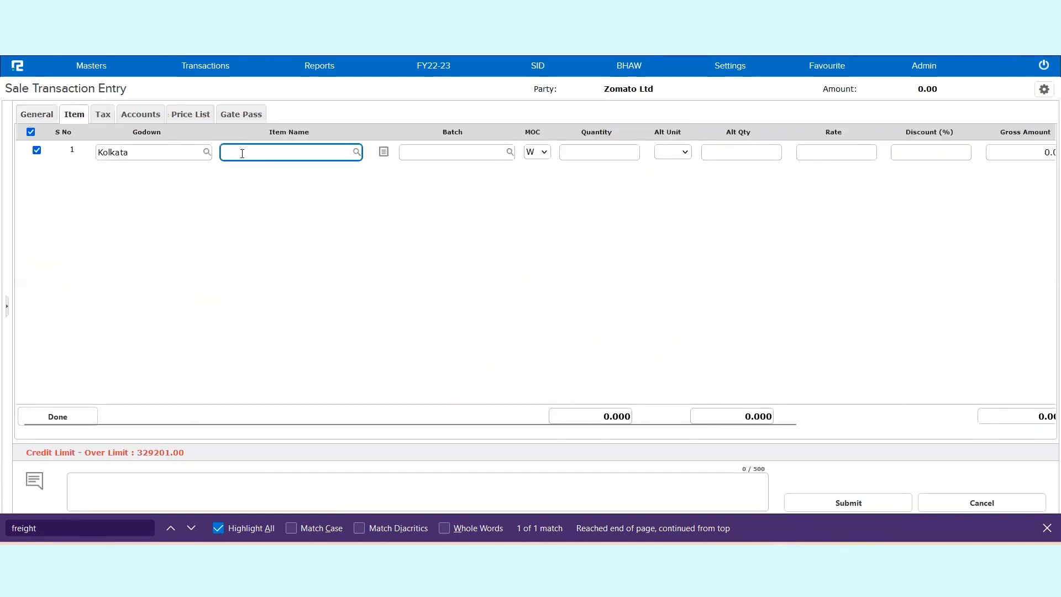
pyautogui.write('ite')
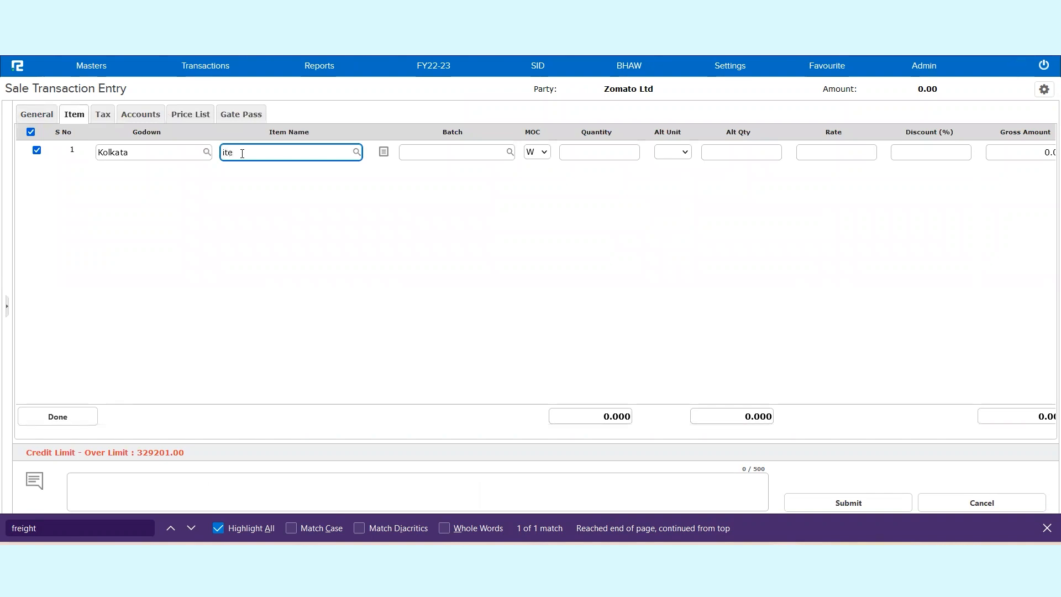
pyautogui.click(278, 216)
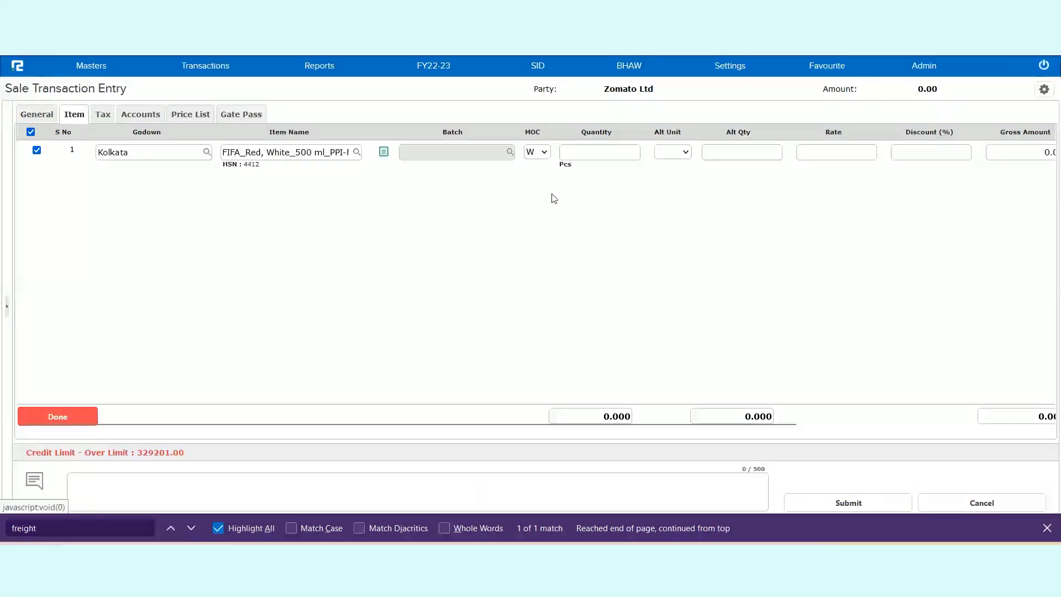
pyautogui.click(601, 155)
pyautogui.write('580')
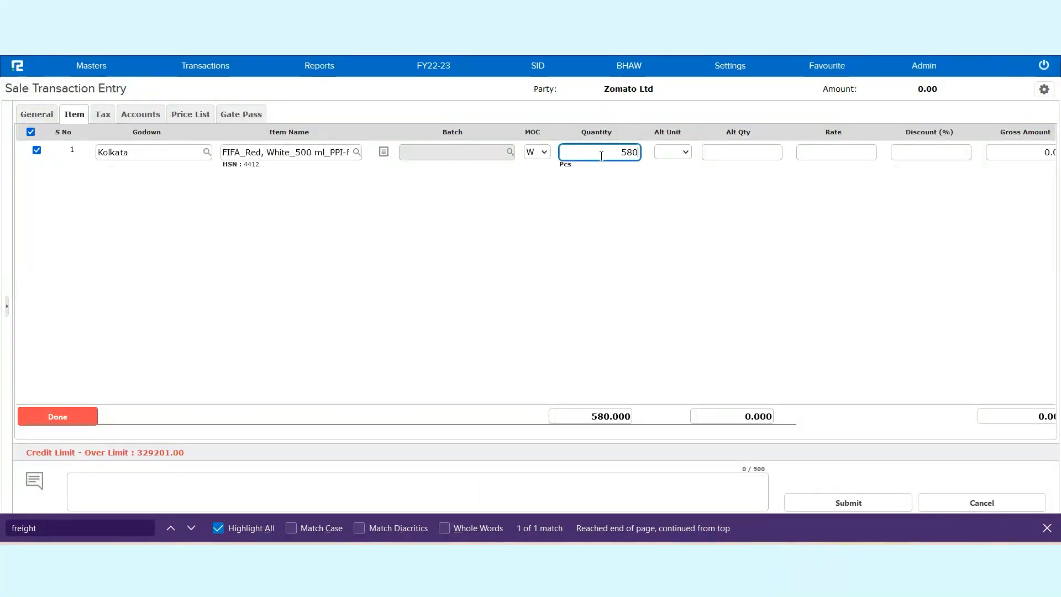
pyautogui.press('Return')
pyautogui.write('85')
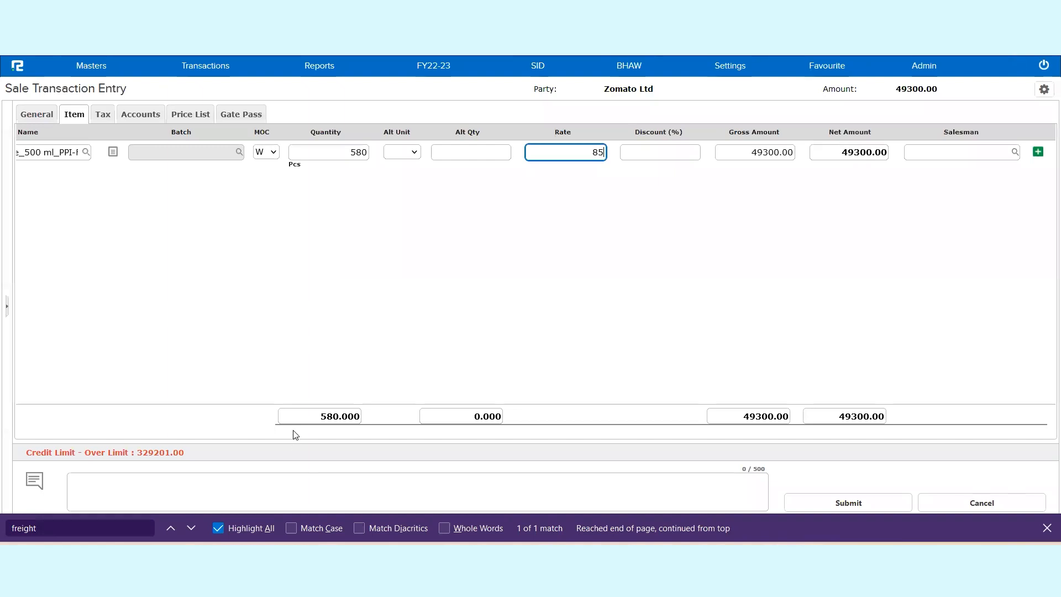
pyautogui.moveTo(181, 440); pyautogui.dragTo(38, 424)
pyautogui.click(58, 415)
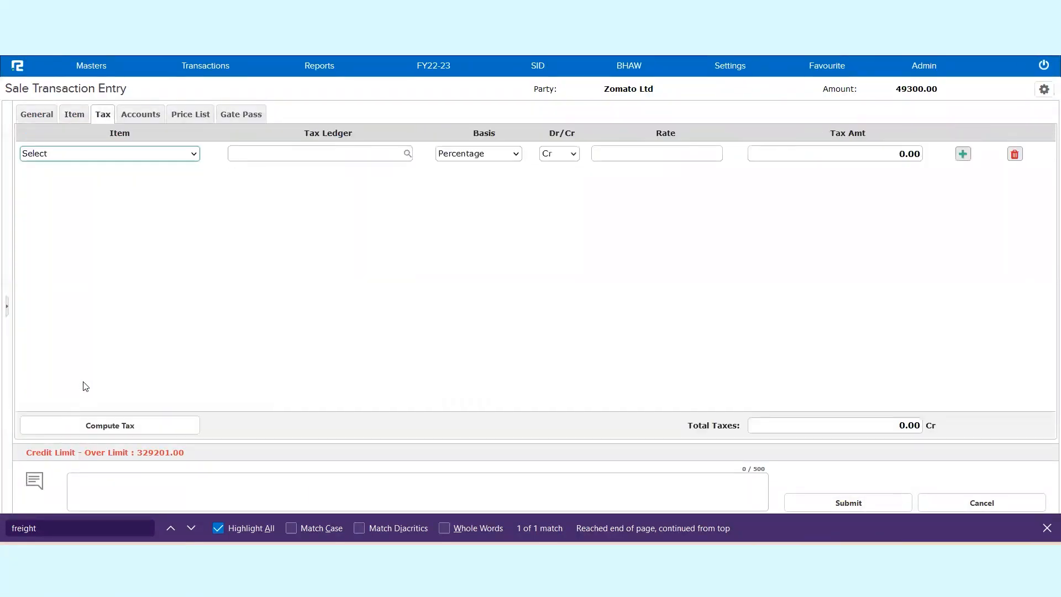
# Step: Apply the IGST-Output @ 18.0% tax ledger to the FIFA item at rate 18 and compute the tax
pyautogui.click(118, 160)
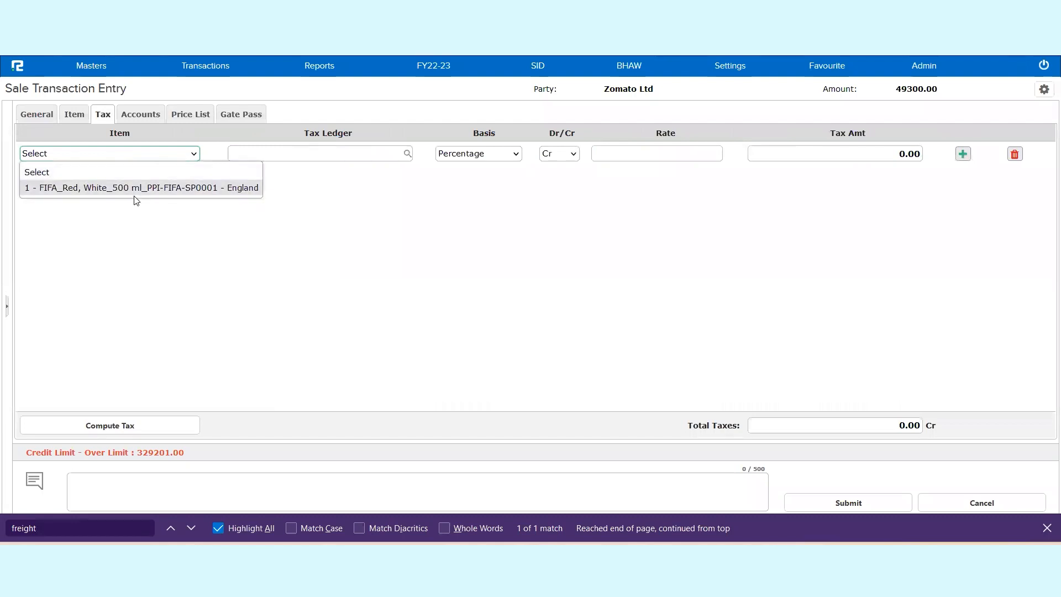
pyautogui.click(212, 189)
pyautogui.click(308, 160)
pyautogui.write('igst')
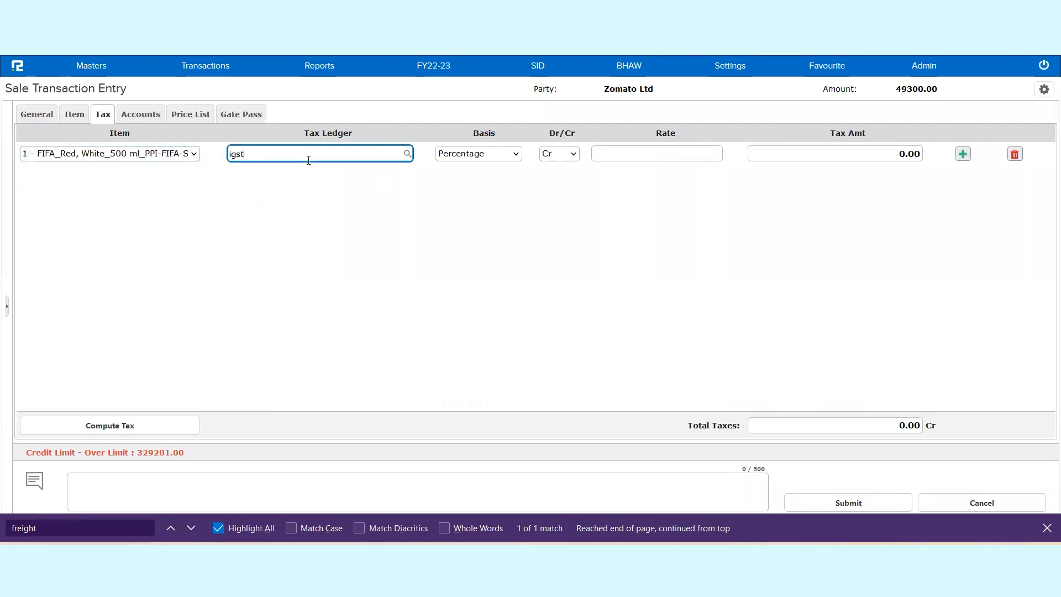
pyautogui.scroll(-5, 323, 214)
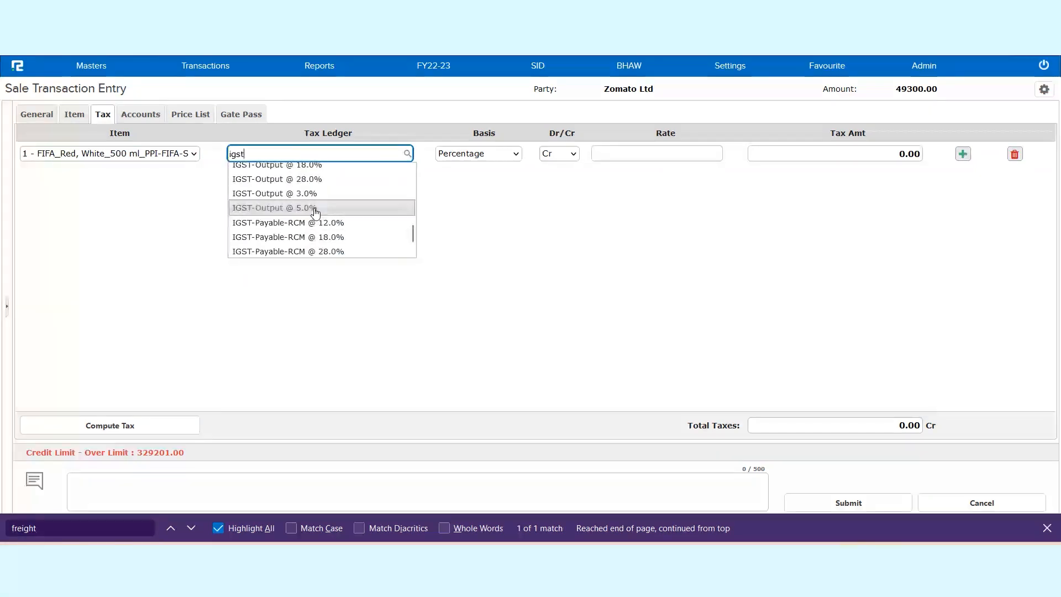
pyautogui.click(327, 172)
pyautogui.click(679, 155)
pyautogui.write('18')
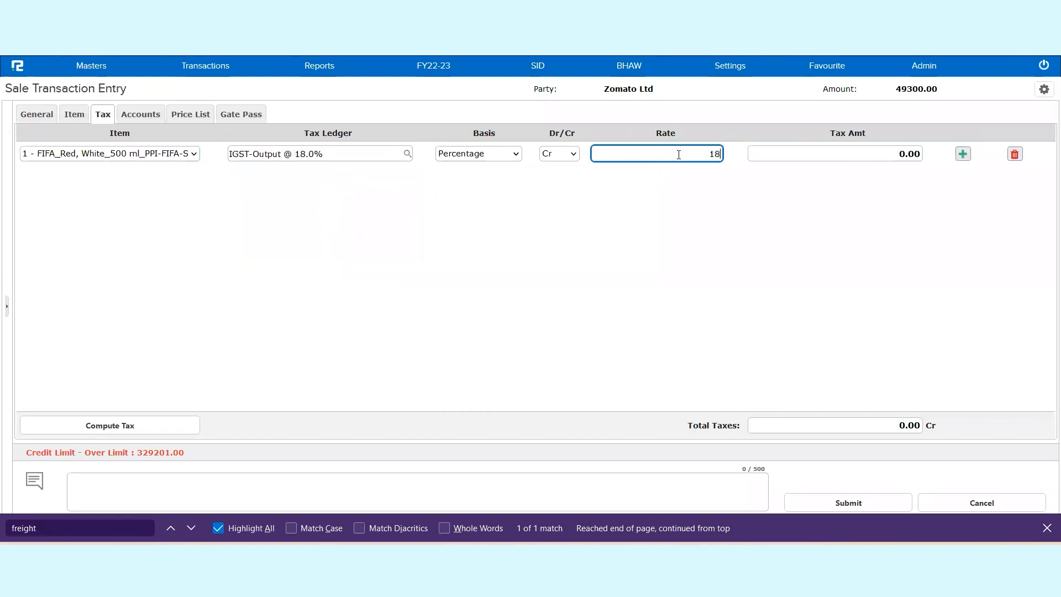
pyautogui.click(113, 427)
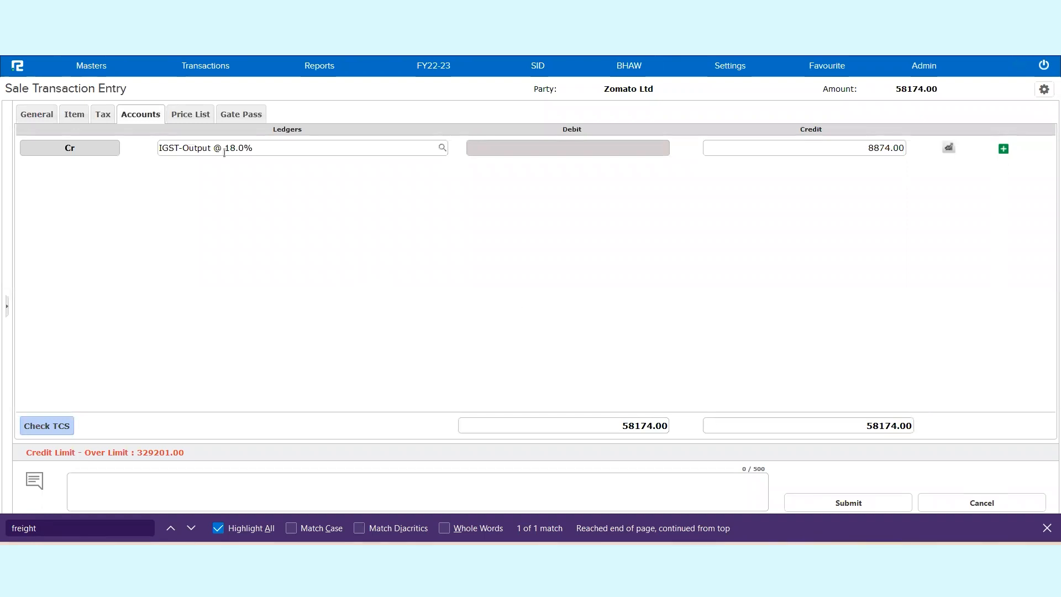
pyautogui.click(256, 119)
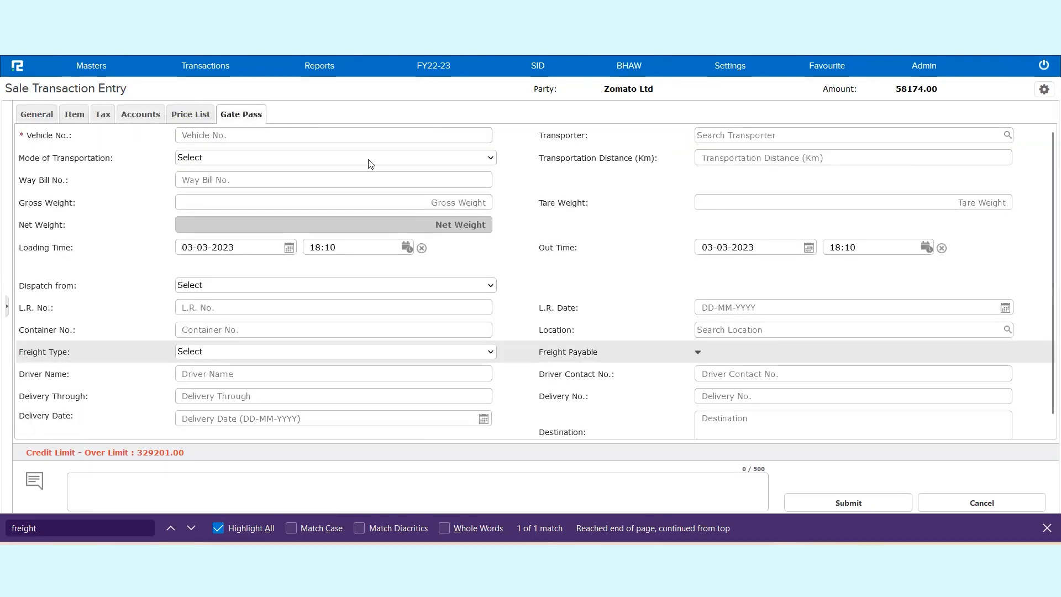
pyautogui.click(242, 134)
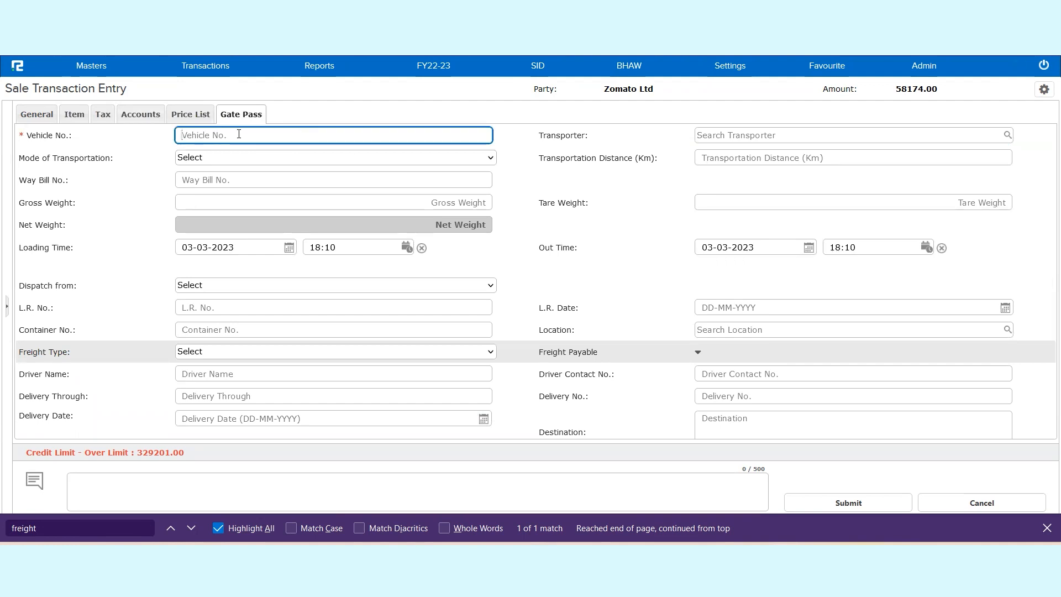
pyautogui.write('W')
pyautogui.write('B-11-7171')
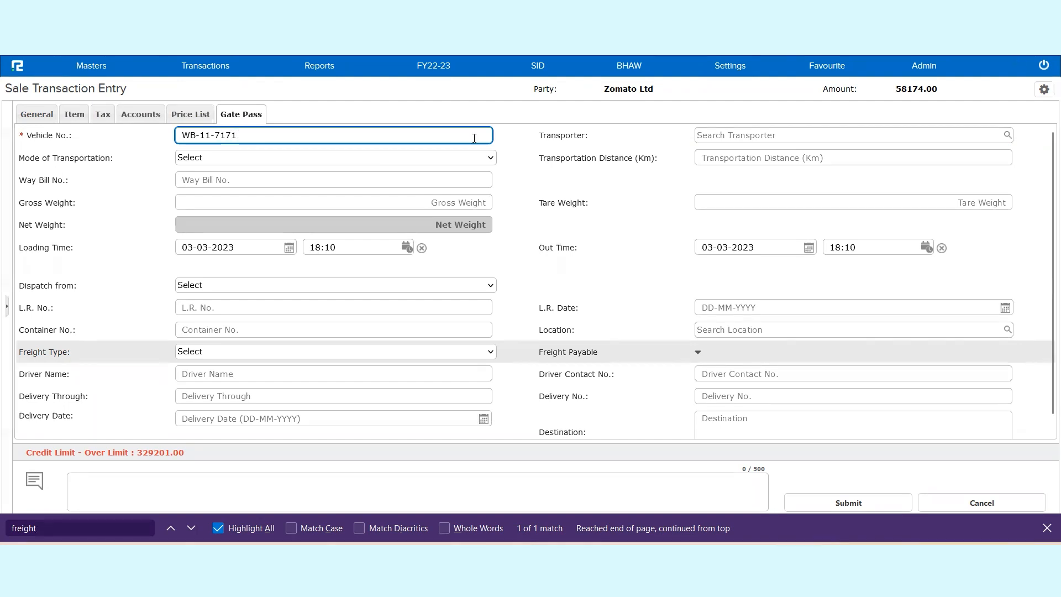
pyautogui.click(725, 137)
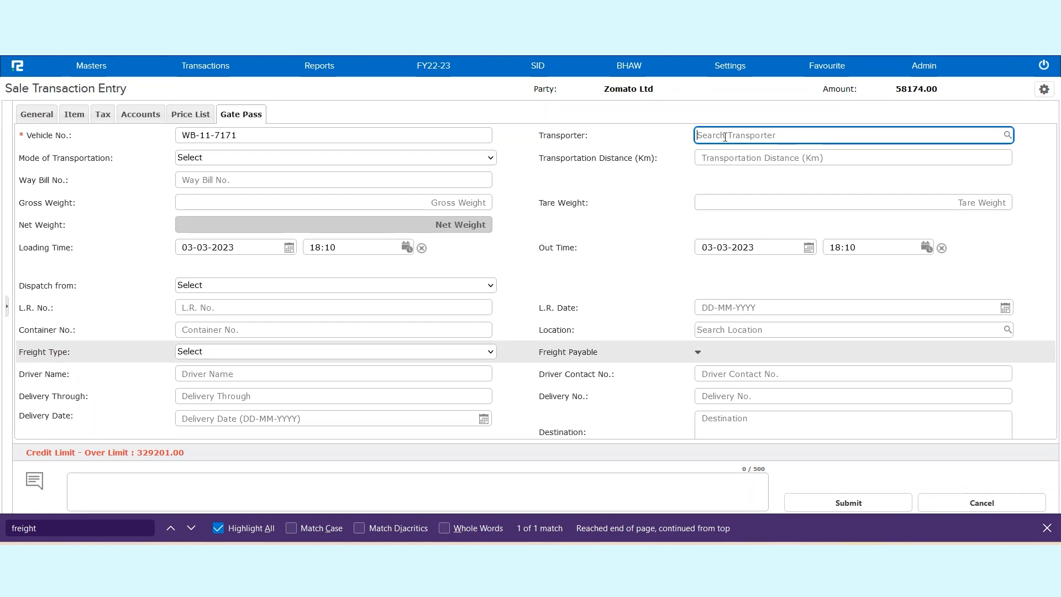
pyautogui.write('trans')
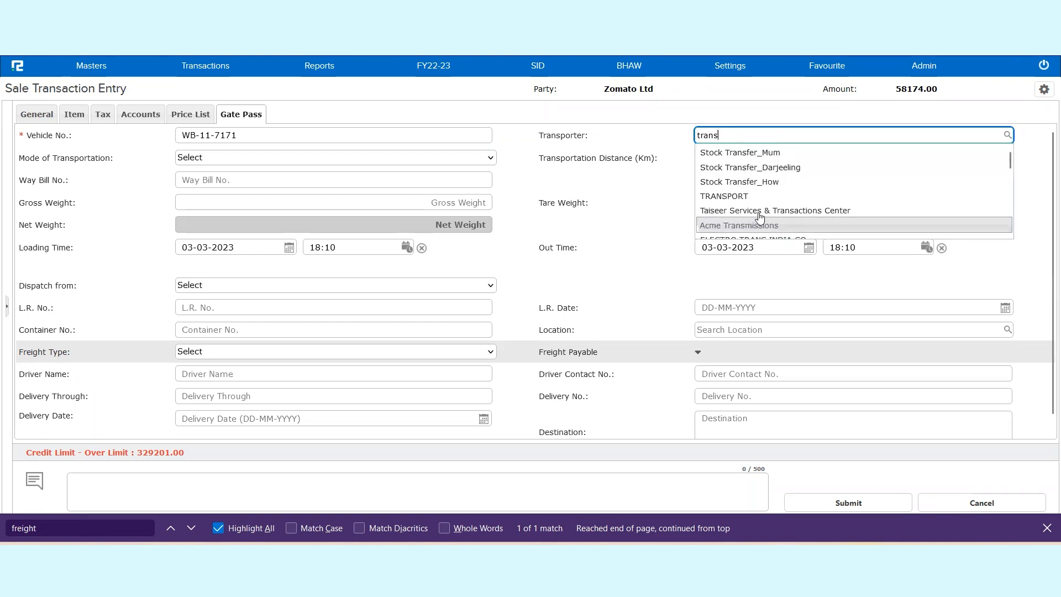
pyautogui.click(741, 210)
# Step: Copy the transporter's name and search for it in the ledger listing in a separate browser tab
pyautogui.tripleClick(801, 137)
pyautogui.hotkey('ctrl', 'c')
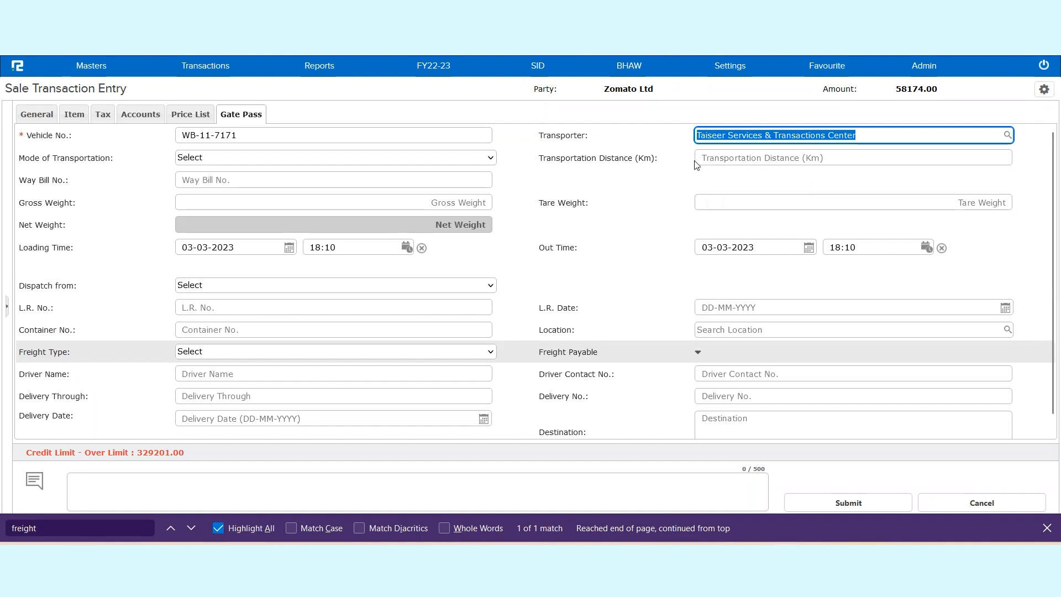
pyautogui.click(94, 67)
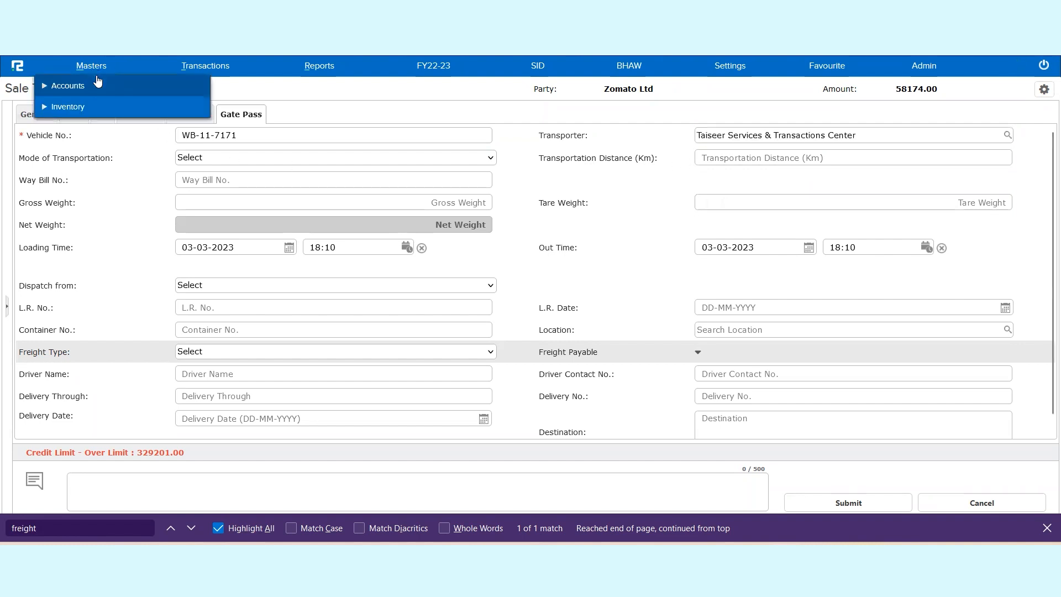
pyautogui.click(88, 94)
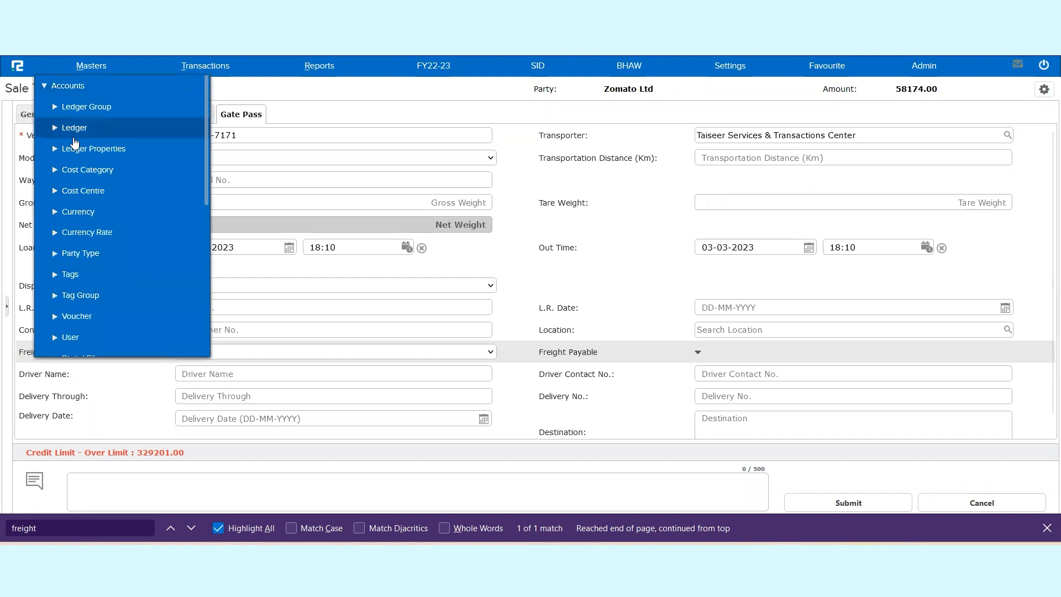
pyautogui.click(74, 133)
pyautogui.rightClick(74, 194)
pyautogui.click(110, 199)
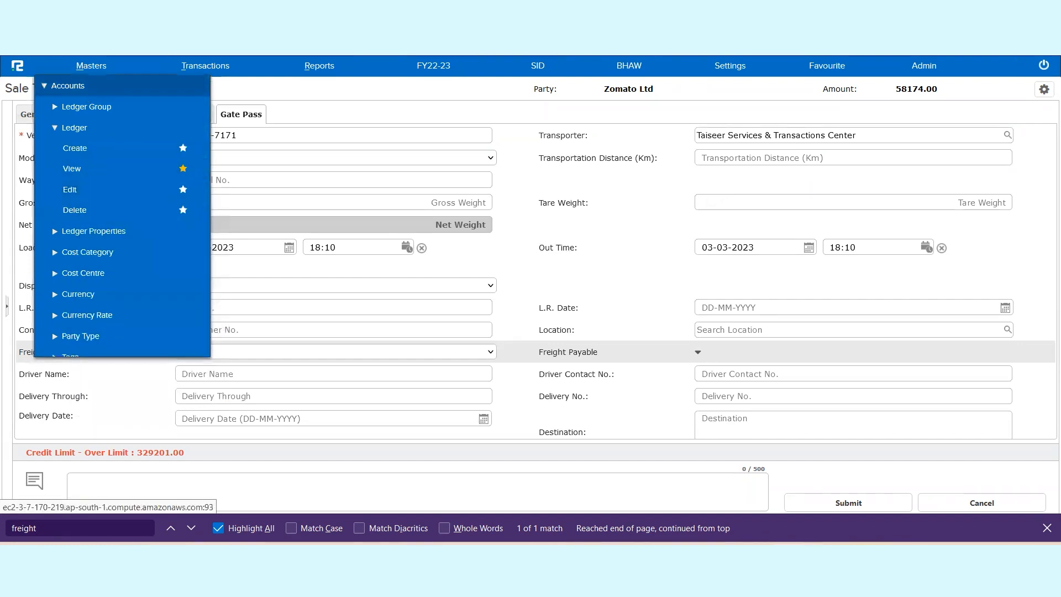
pyautogui.hotkey('ctrl', 'Tab')
pyautogui.click(379, 94)
pyautogui.hotkey('ctrl', 'v')
pyautogui.press('Return')
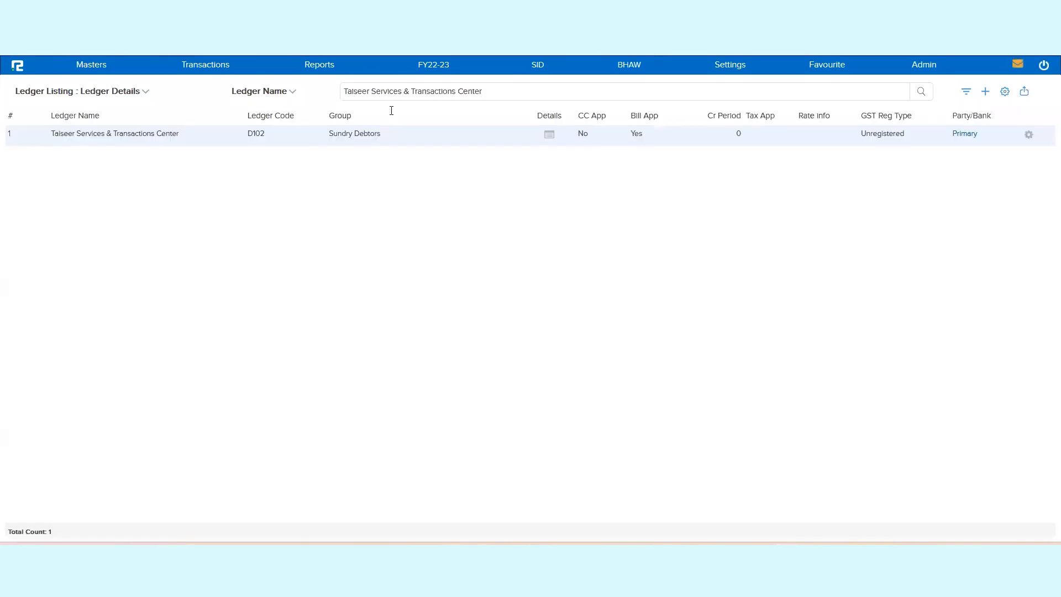
# Step: Set the party type of the Taiseer Services & Transactions Center ledger to Transporter and save it
pyautogui.click(404, 135)
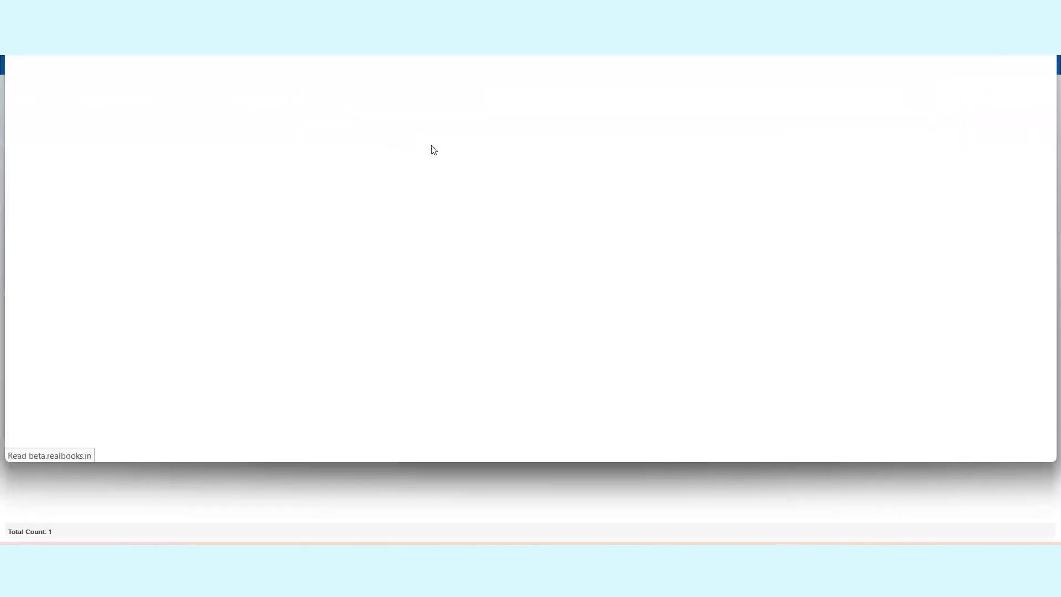
pyautogui.click(342, 105)
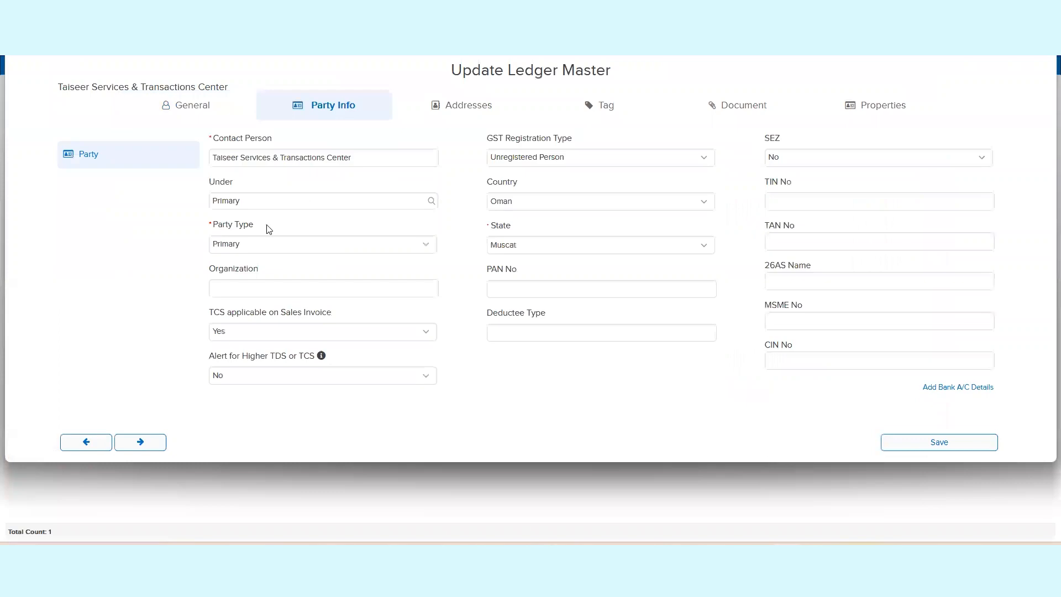
pyautogui.tripleClick(231, 225)
pyautogui.click(284, 245)
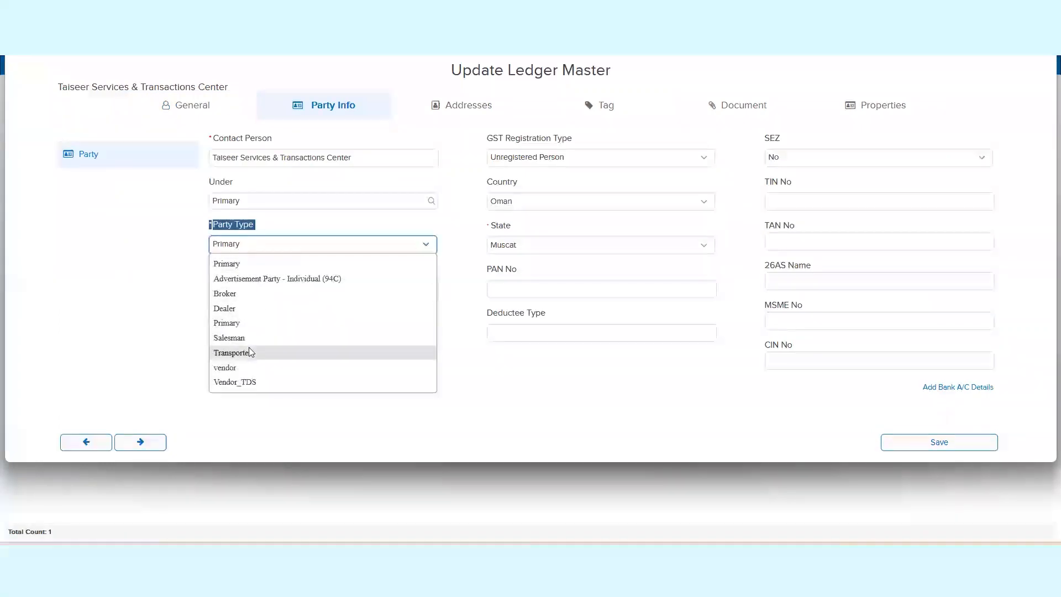
pyautogui.click(249, 352)
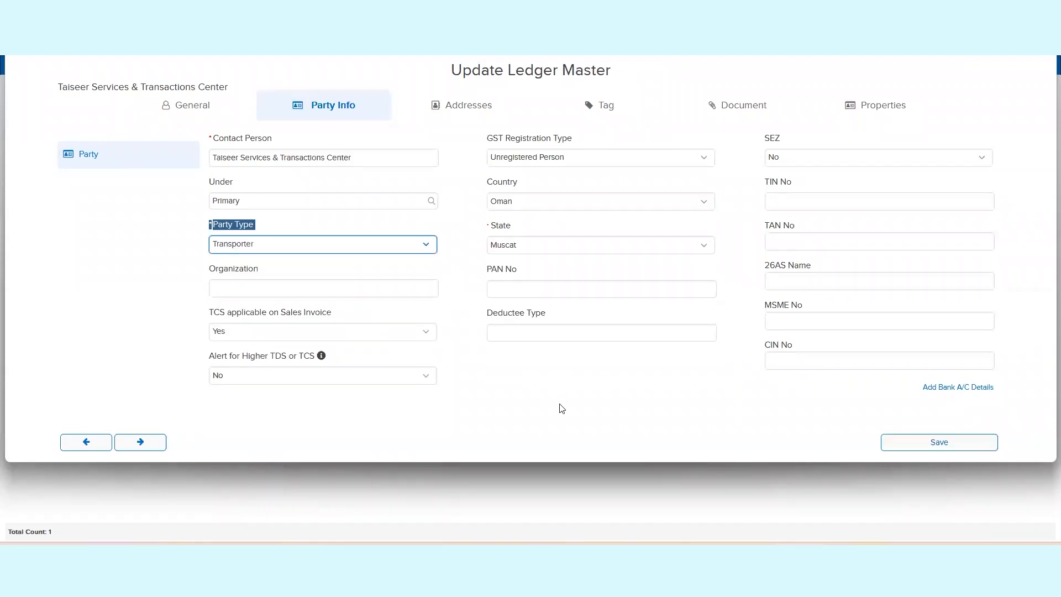
pyautogui.hotkey('ctrl', 's')
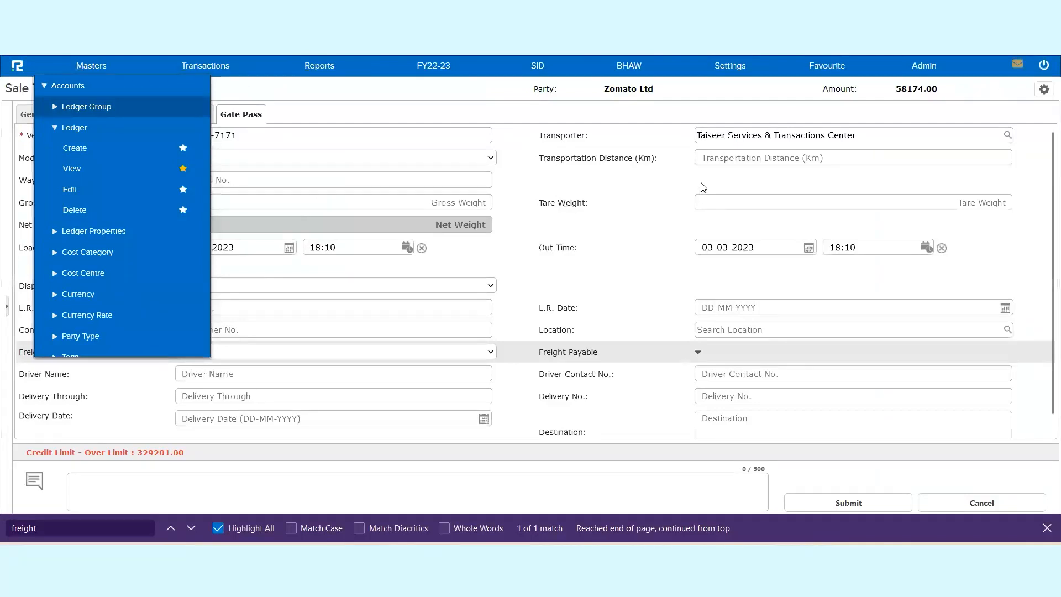
# Step: Return to the sale entry and reselect Taiseer Services & Transactions Center as the gate pass transporter
pyautogui.click(864, 135)
pyautogui.press('BackSpace')
pyautogui.write('r')
pyautogui.click(857, 155)
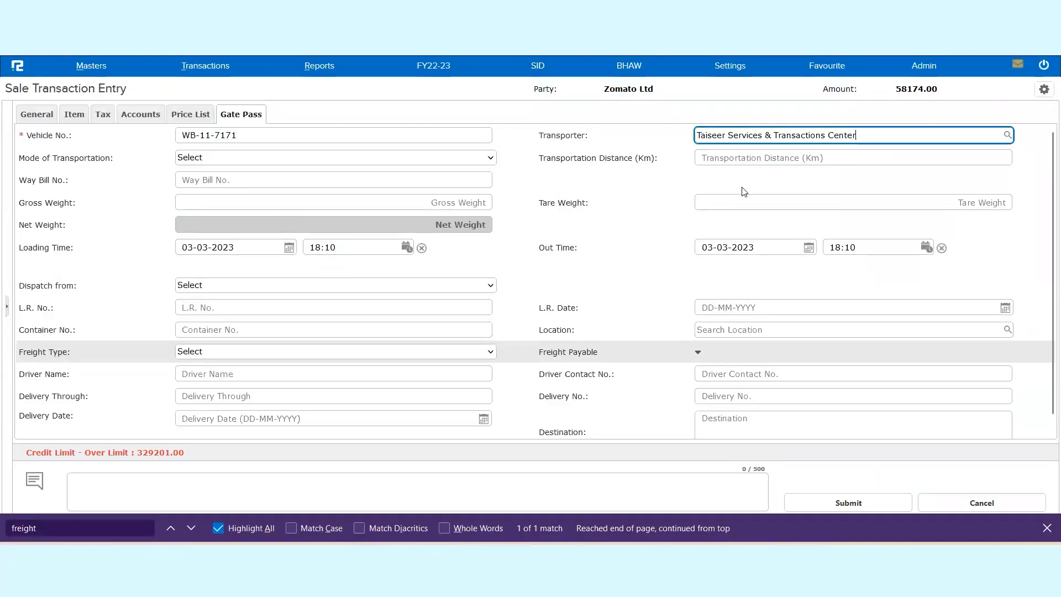
# Step: Set the gate pass transportation distance to 25 km
pyautogui.click(756, 159)
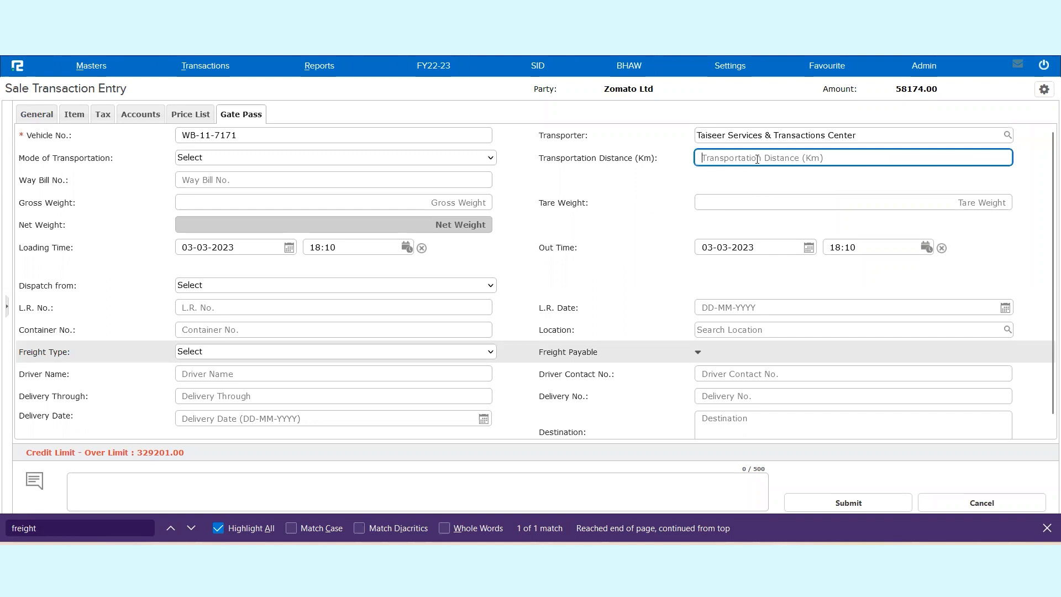
pyautogui.tripleClick(618, 159)
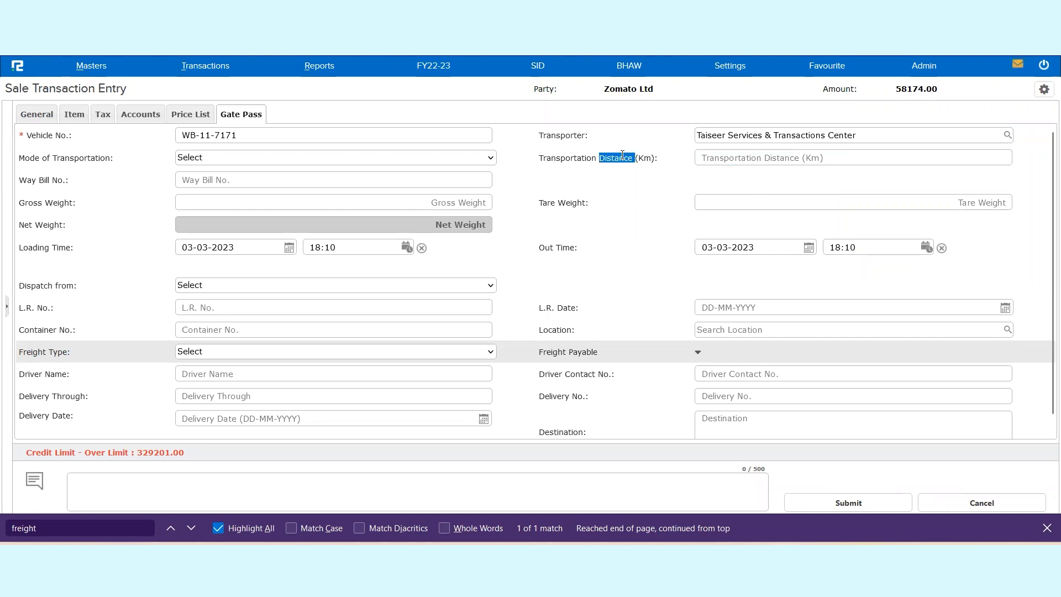
pyautogui.click(767, 157)
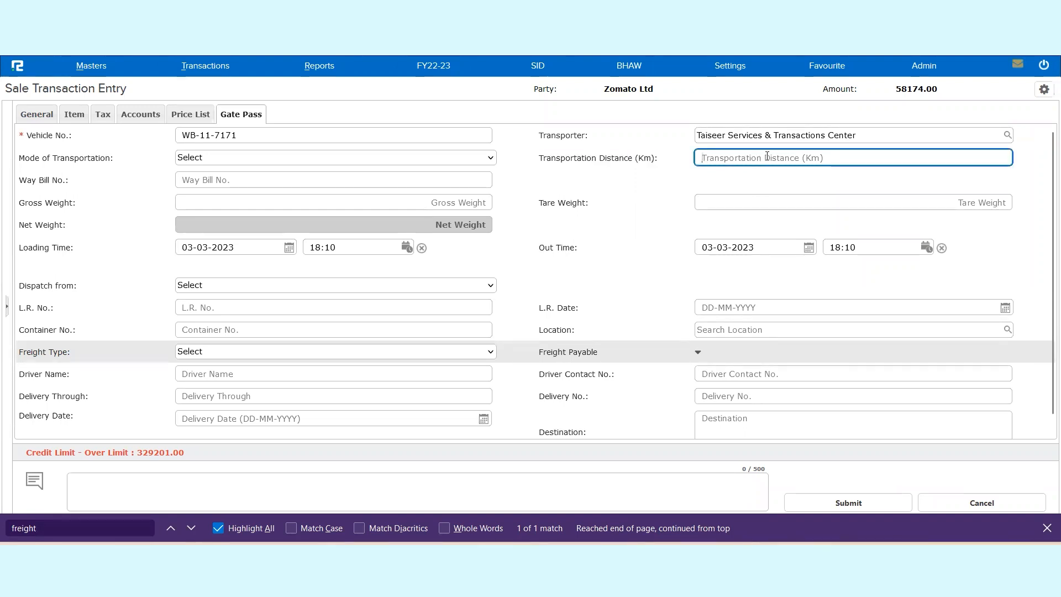
pyautogui.write('25')
pyautogui.click(680, 209)
# Step: Set the gross weight in the gate pass to 180, leaving the way bill number empty
pyautogui.click(326, 180)
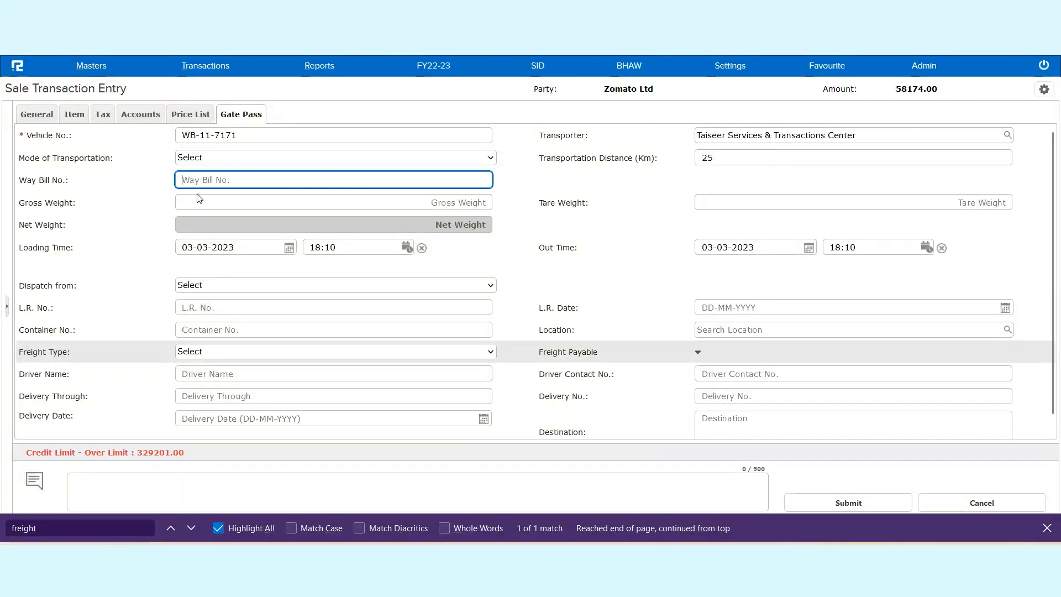
pyautogui.tripleClick(62, 181)
pyautogui.tripleClick(65, 203)
pyautogui.click(356, 203)
pyautogui.write('180')
pyautogui.click(525, 265)
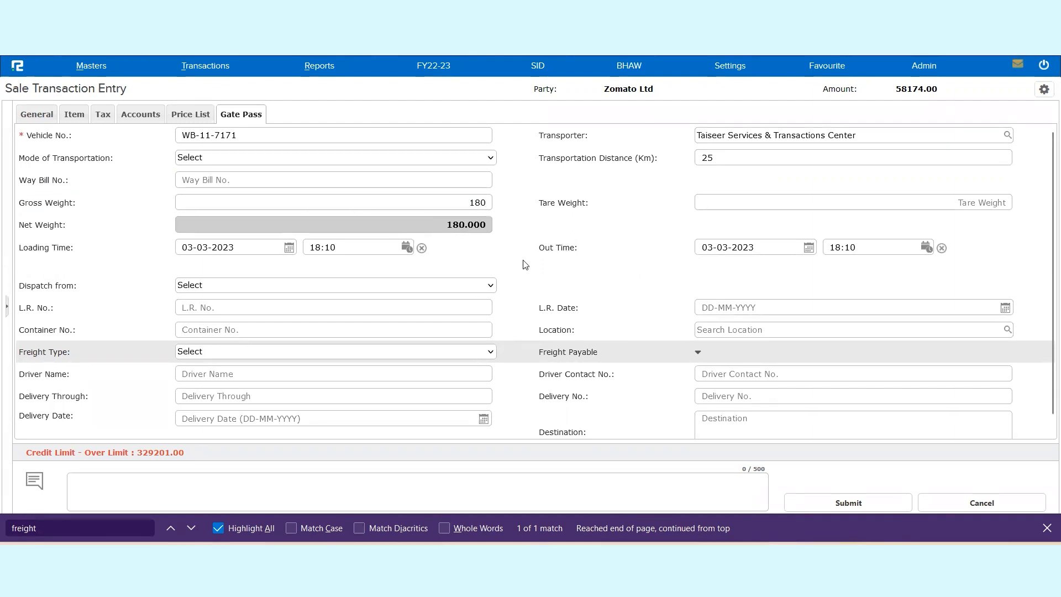
pyautogui.scroll(-1, 258, 291)
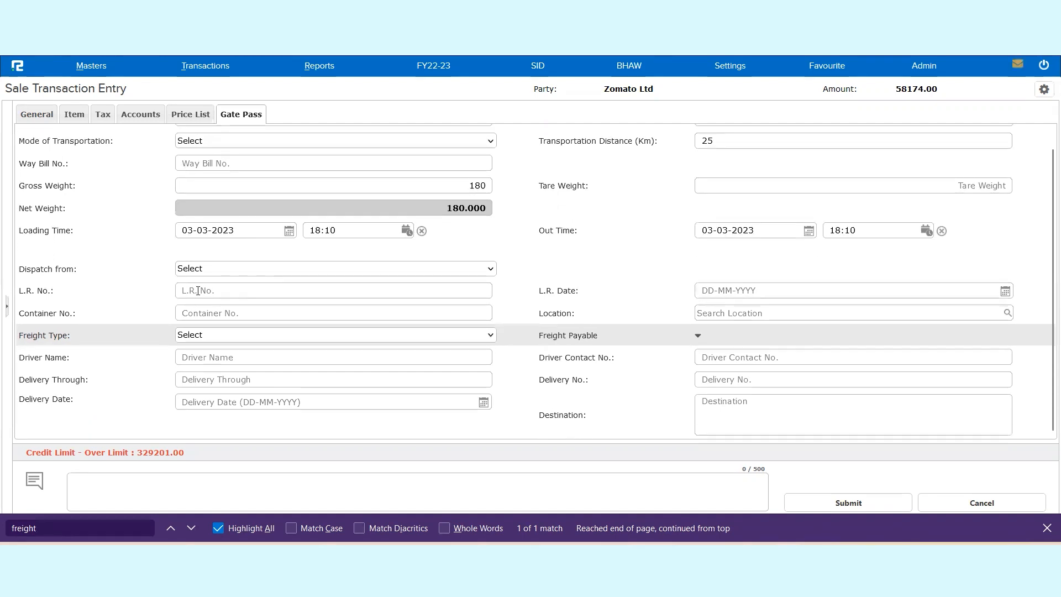
pyautogui.click(208, 267)
pyautogui.click(209, 268)
pyautogui.click(210, 270)
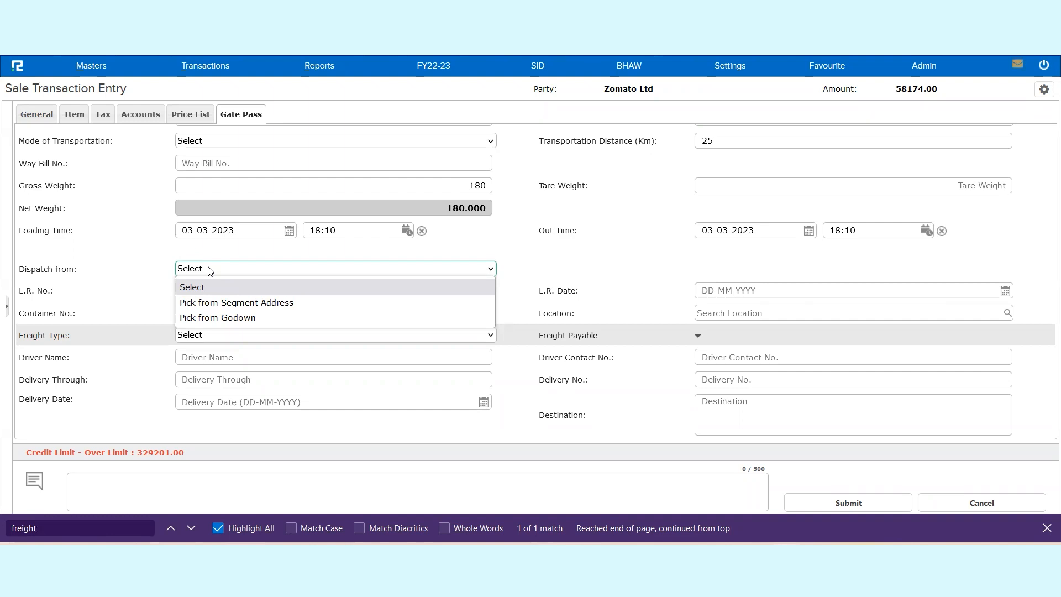
pyautogui.click(547, 275)
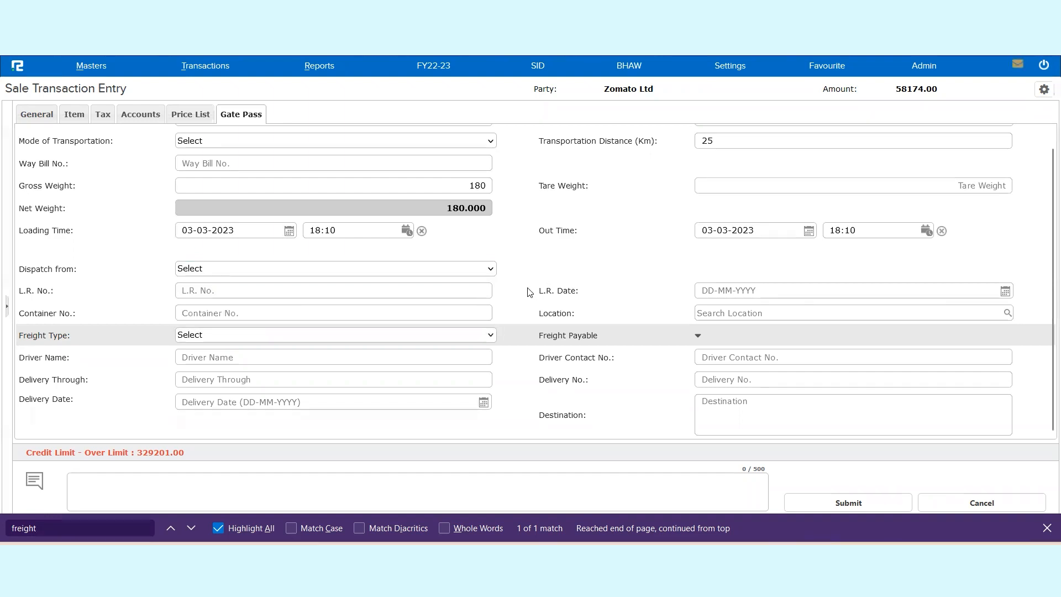
# Step: Choose CFR - Costs and freight as the freight type for the gate pass
pyautogui.click(397, 338)
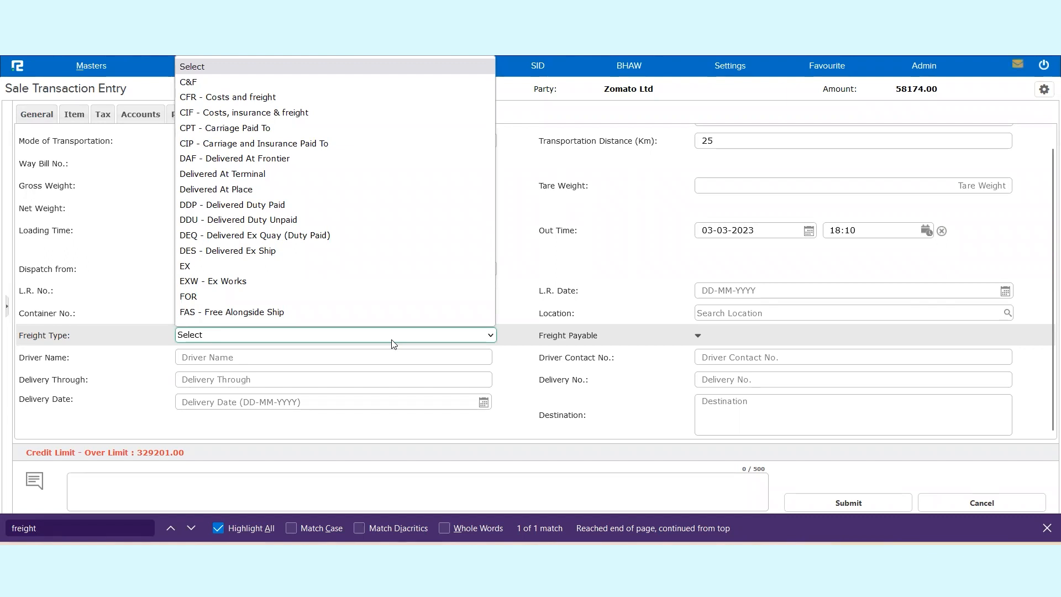
pyautogui.scroll(-1, 325, 142)
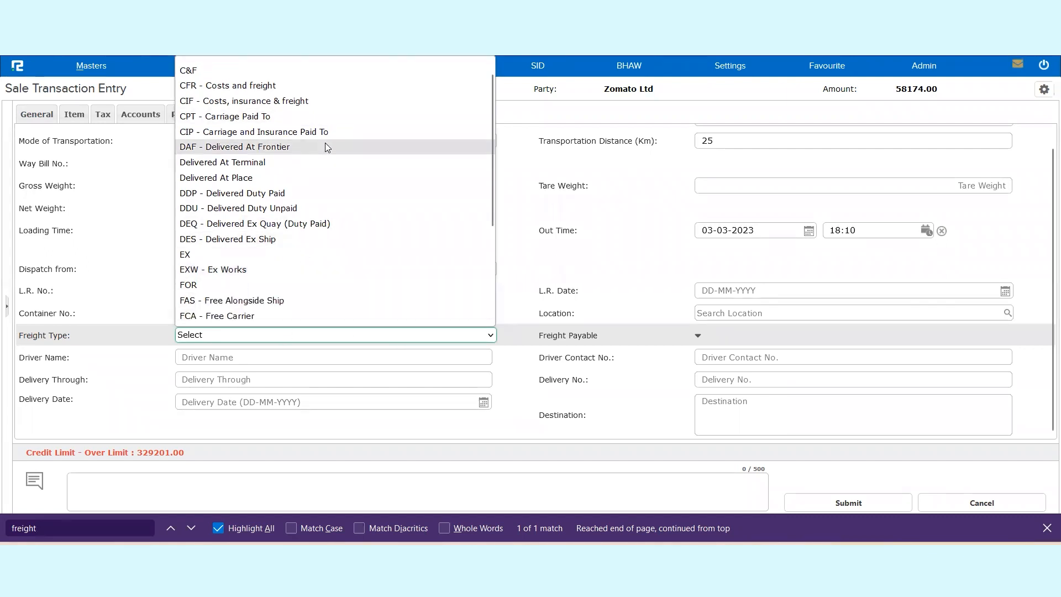
pyautogui.scroll(-1, 287, 216)
pyautogui.scroll(2, 271, 182)
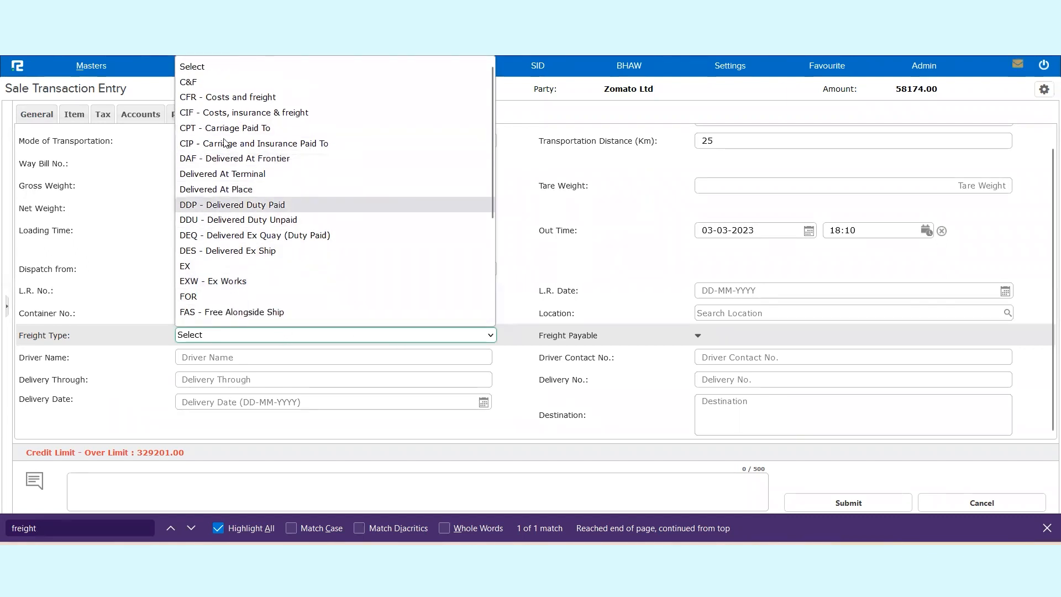
pyautogui.click(217, 100)
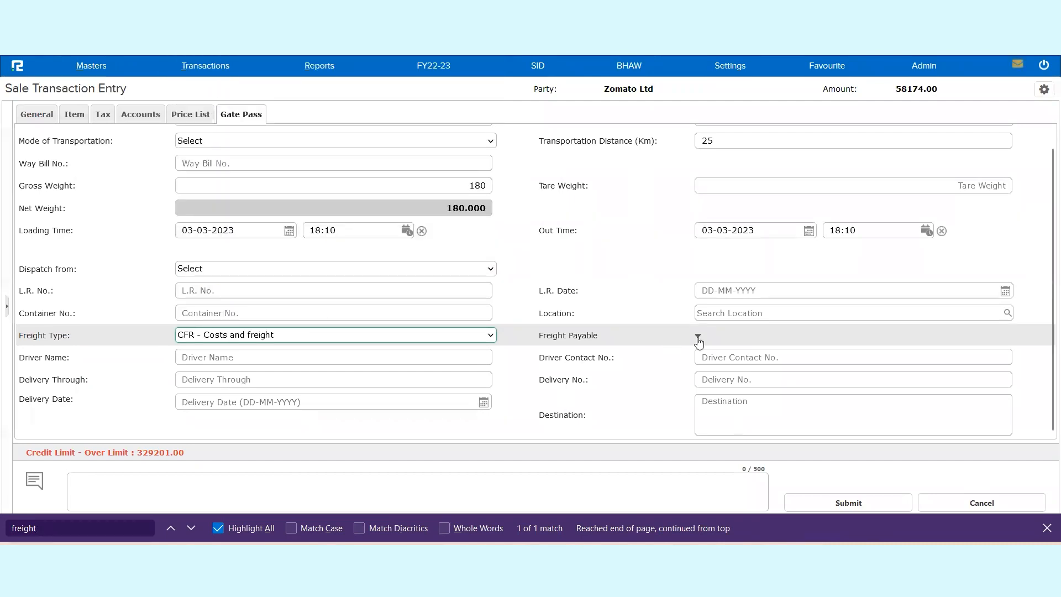
# Step: Expand the freight payable details and set the freight nature to To be billed
pyautogui.click(698, 337)
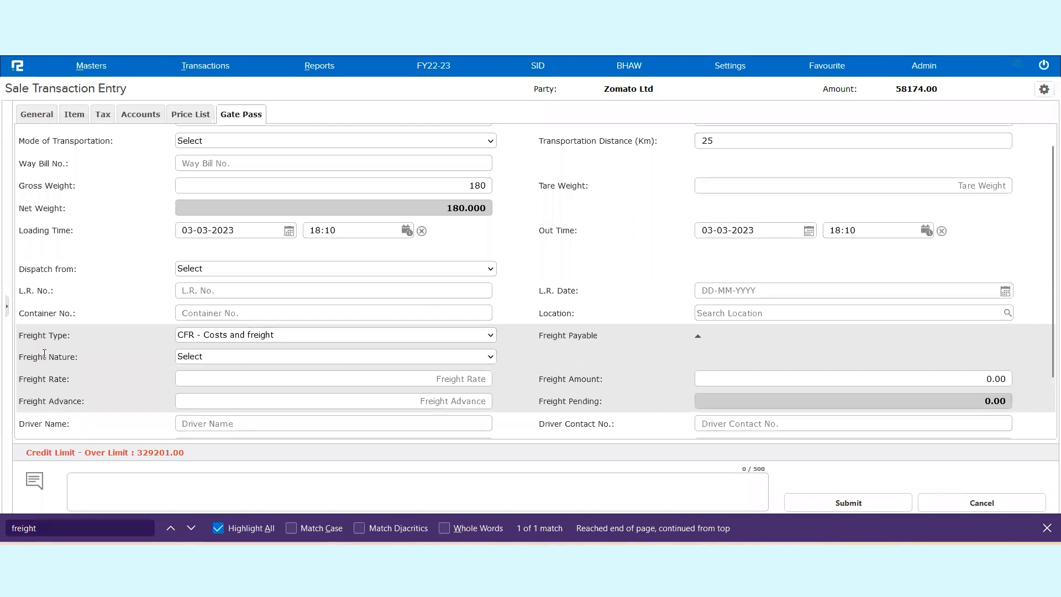
pyautogui.moveTo(19, 356); pyautogui.dragTo(78, 356)
pyautogui.click(251, 357)
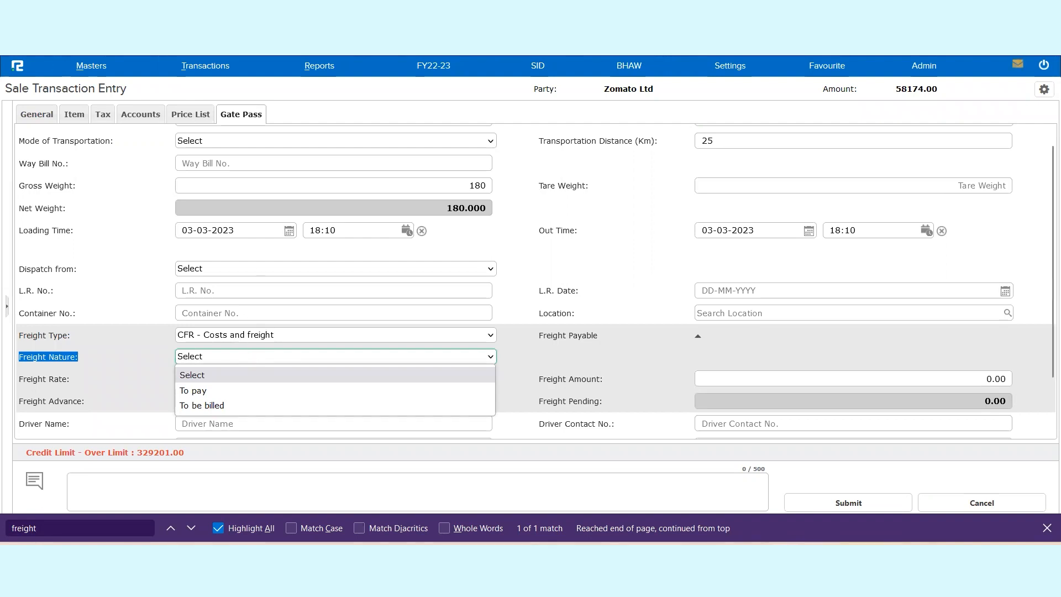
pyautogui.click(250, 404)
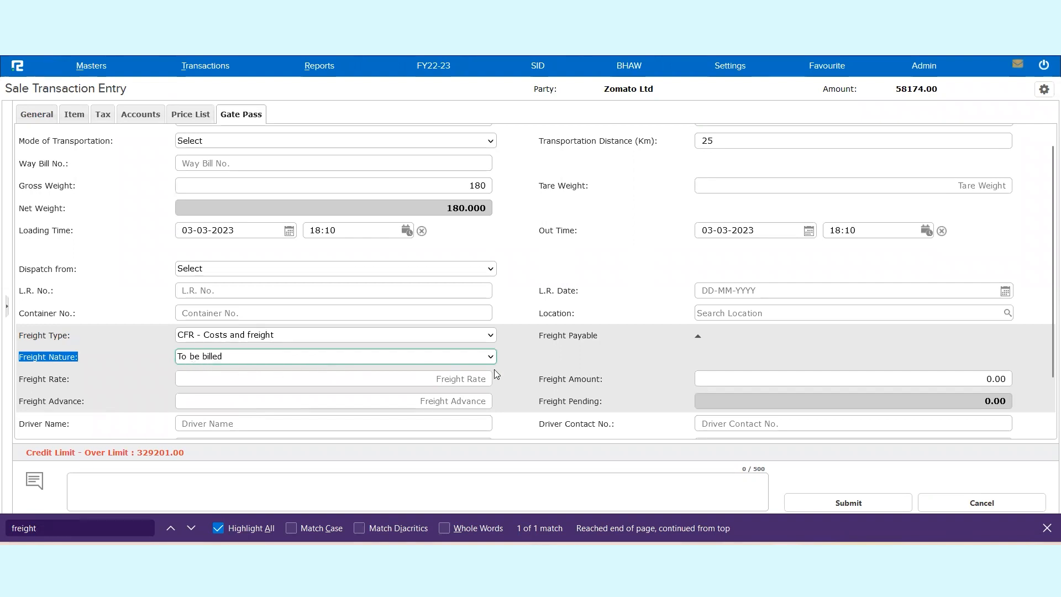
# Step: Set the freight rate to 25 and check the freight amount against the gross weight
pyautogui.click(323, 378)
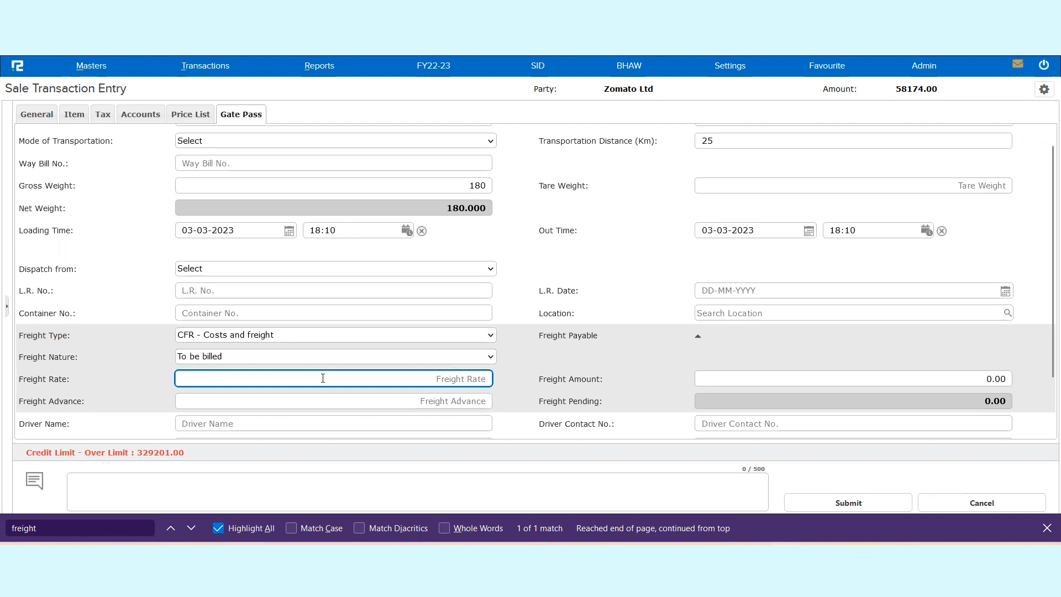
pyautogui.write('14')
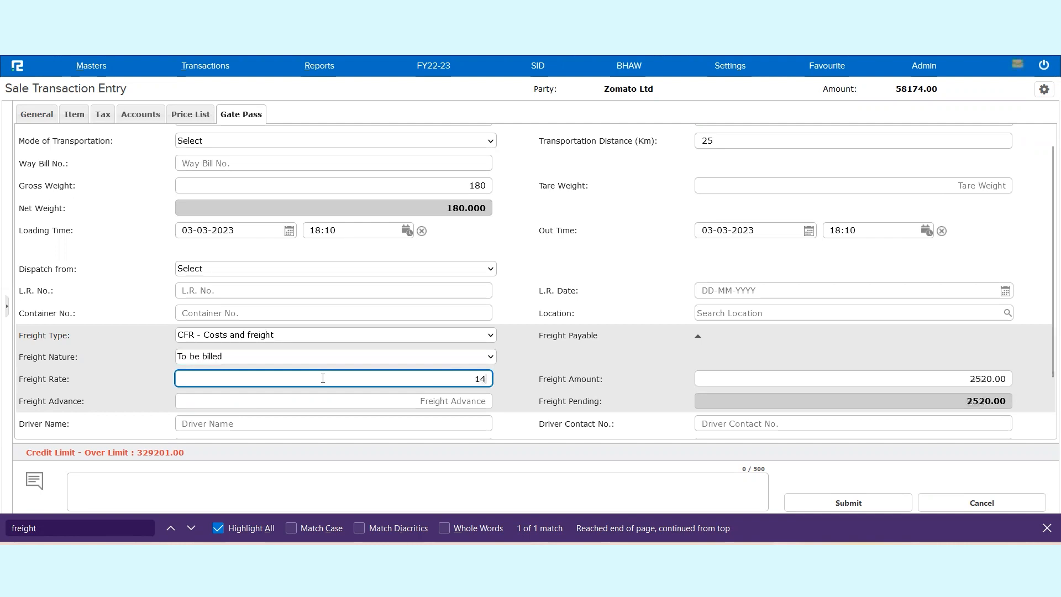
pyautogui.press('BackSpace')
pyautogui.press('BackSpace')
pyautogui.write('25')
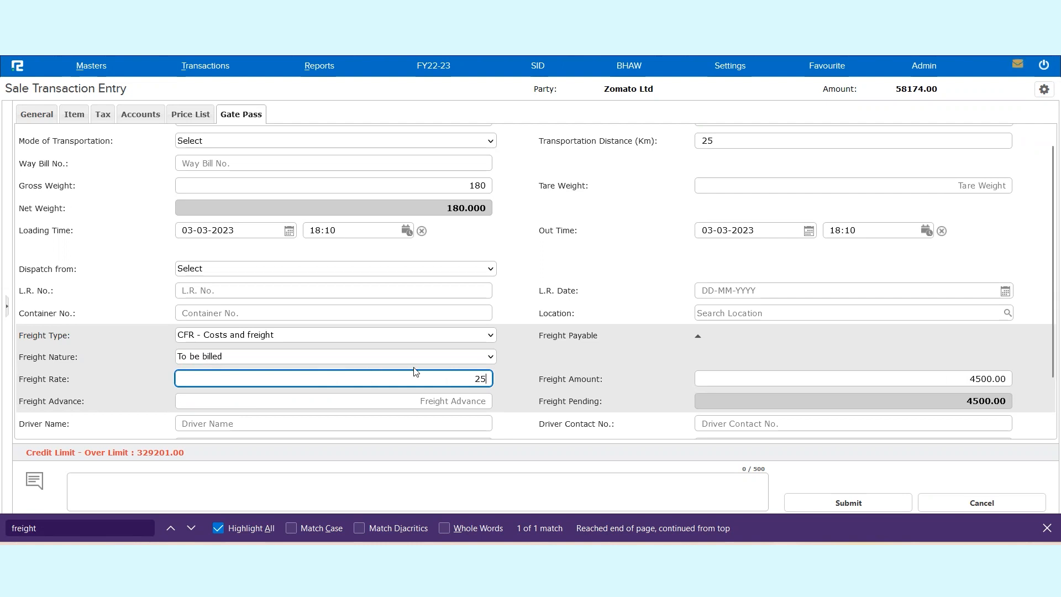
pyautogui.tripleClick(988, 379)
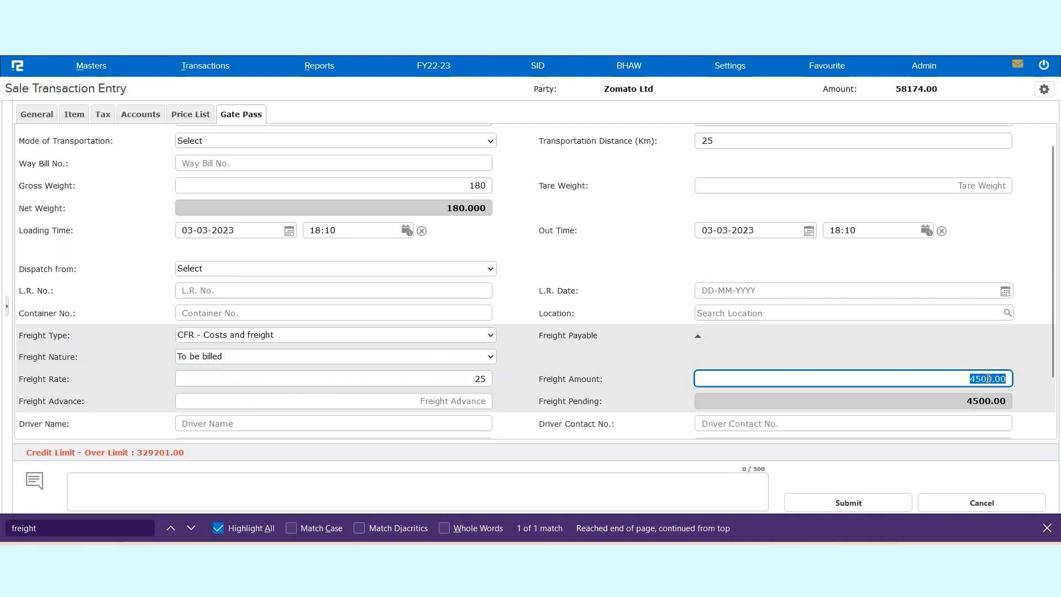
pyautogui.click(475, 188)
pyautogui.doubleClick(475, 188)
pyautogui.click(471, 382)
# Step: Enter a freight advance of 150 and check the pending freight
pyautogui.click(472, 402)
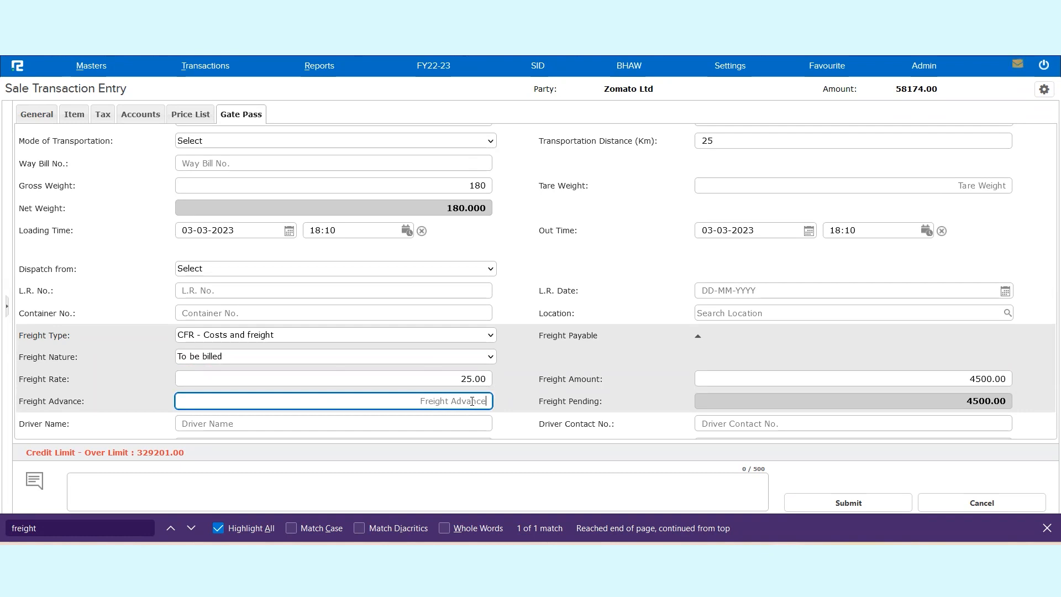
pyautogui.write('150')
pyautogui.scroll(-2, 453, 398)
pyautogui.tripleClick(588, 332)
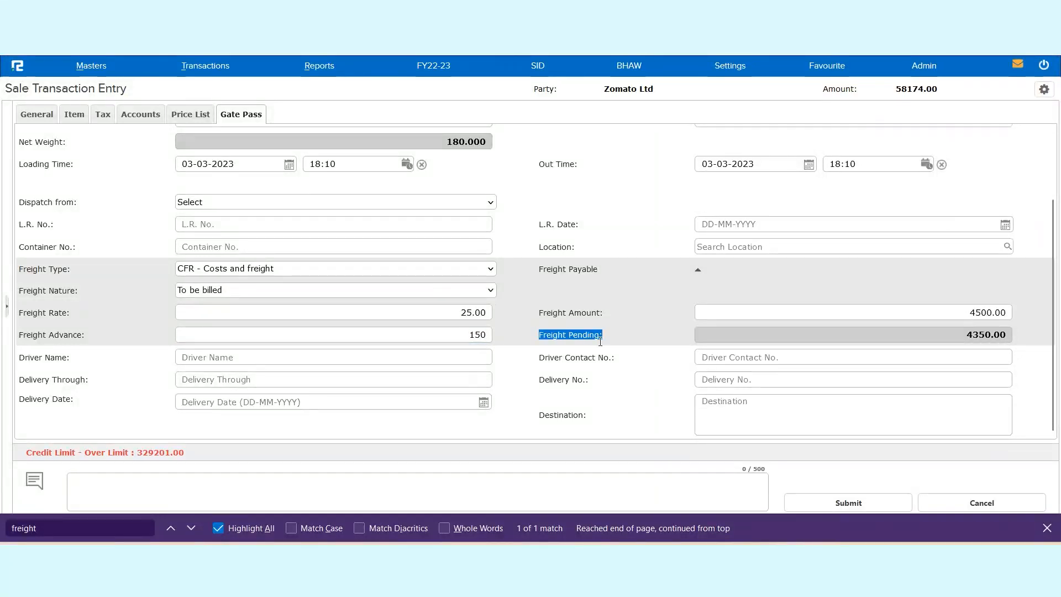
pyautogui.tripleClick(42, 359)
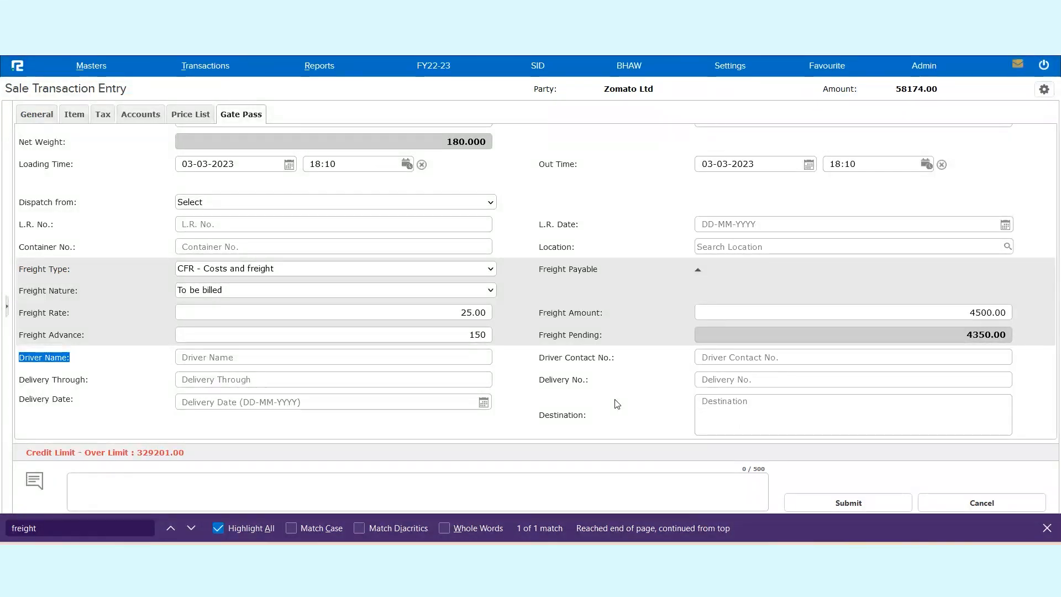
# Step: Enter the narration "Being sales entry booked with GP details" and submit the sale entry
pyautogui.click(493, 487)
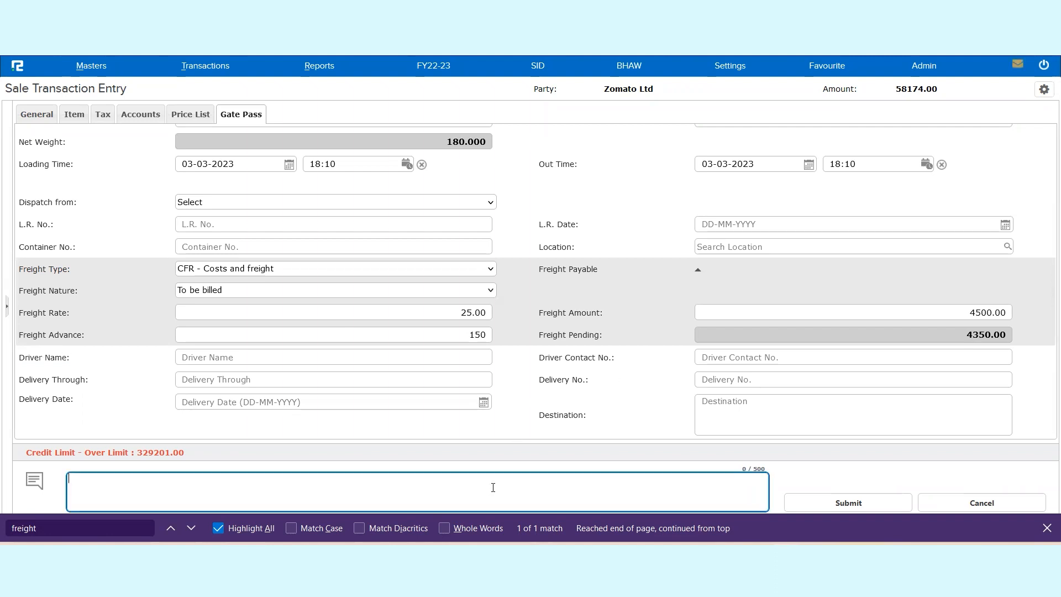
pyautogui.write('Being sales entry booked with G')
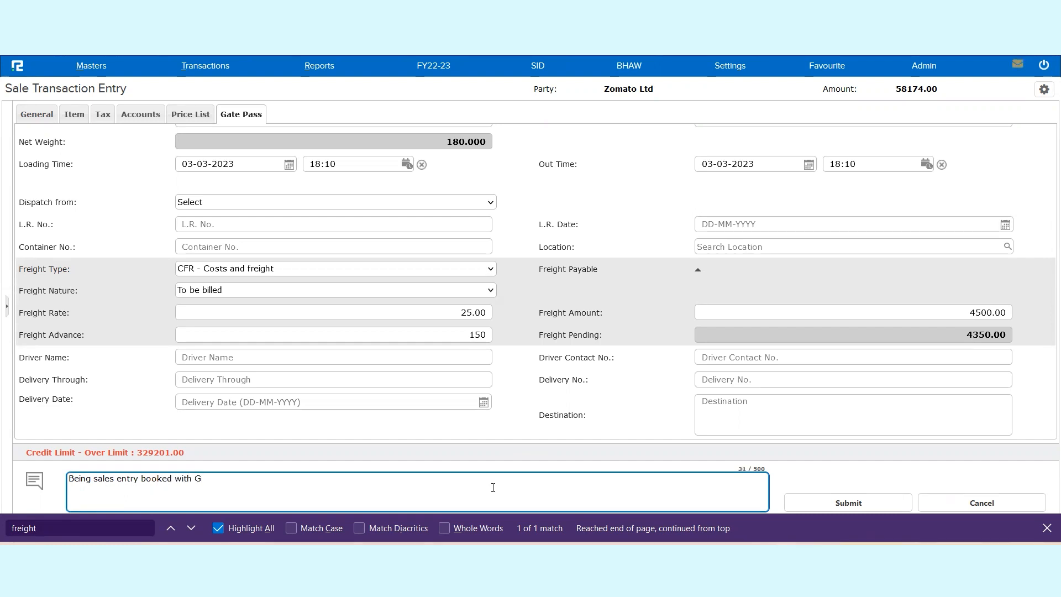
pyautogui.write('P details')
pyautogui.press('Tab')
pyautogui.press('Return')
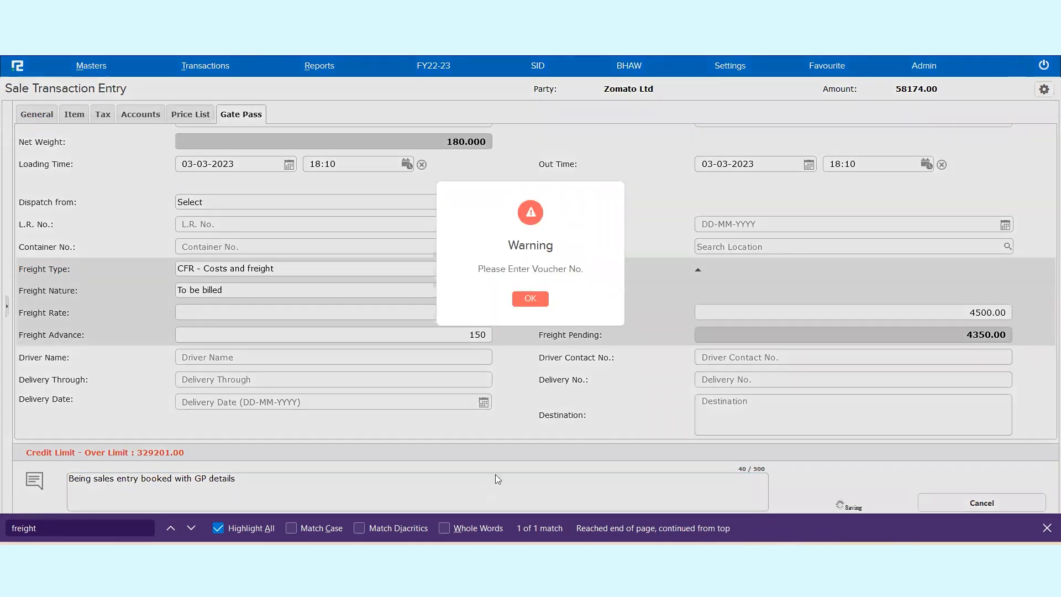
# Step: Enter voucher number TR-001 in the general details, save the sale entry and dismiss the invoice print window
pyautogui.click(531, 302)
pyautogui.click(348, 167)
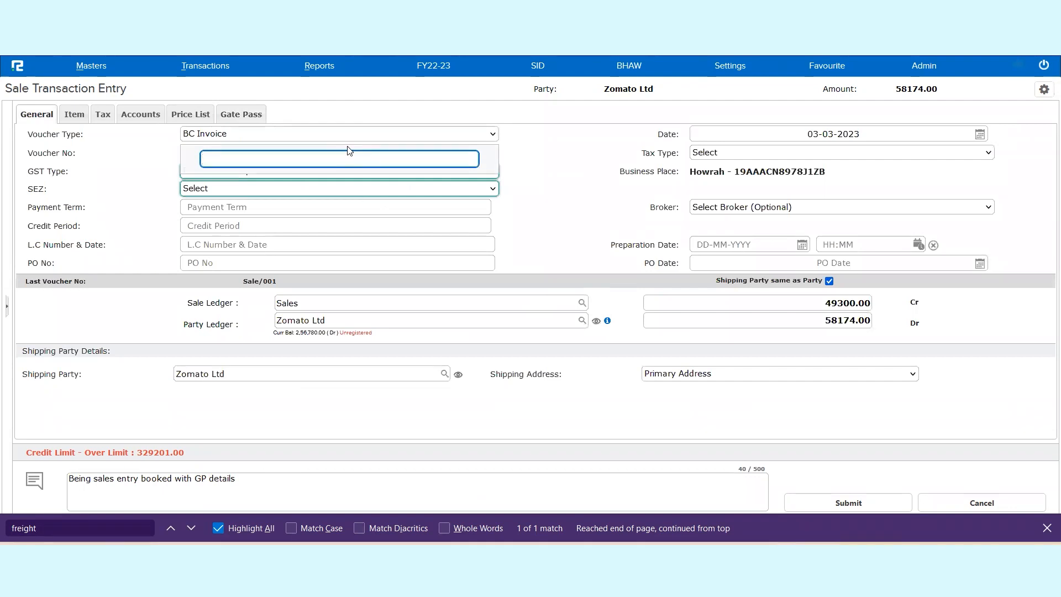
pyautogui.write('TR-0021')
pyautogui.press('Return')
pyautogui.click(842, 496)
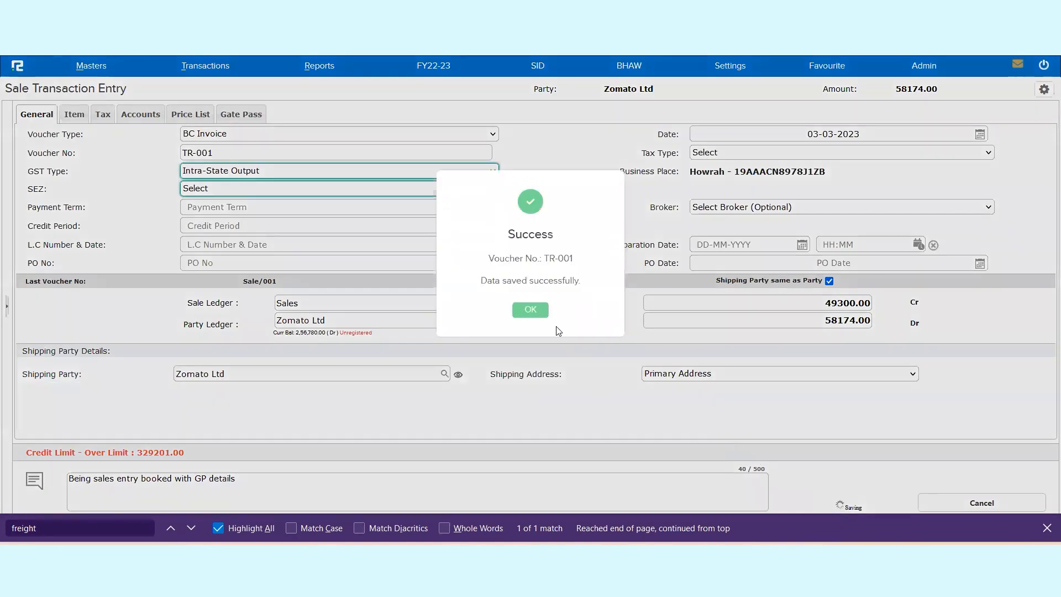
pyautogui.click(530, 310)
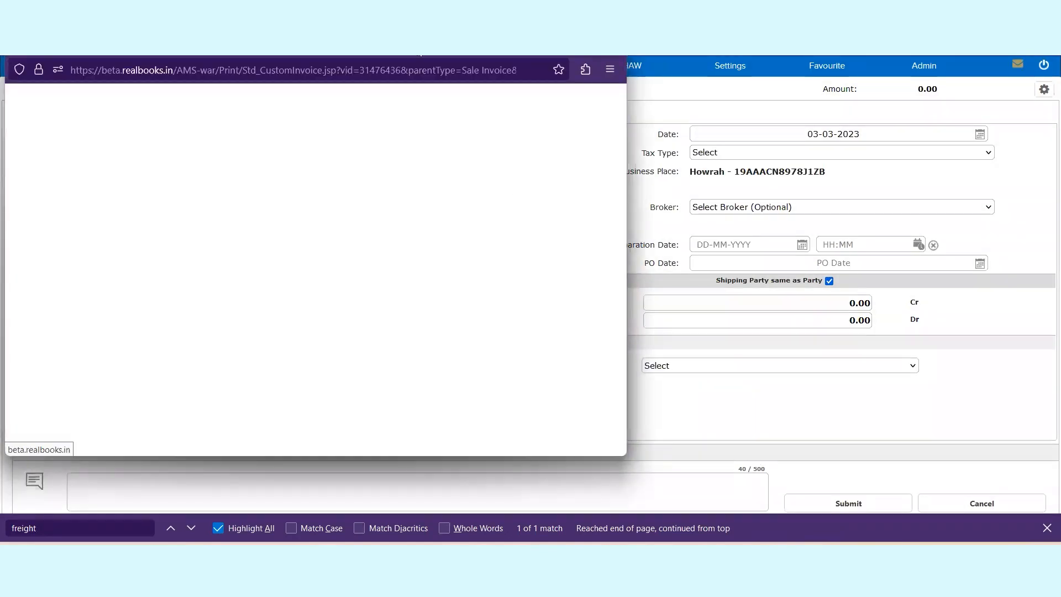
pyautogui.click(623, 119)
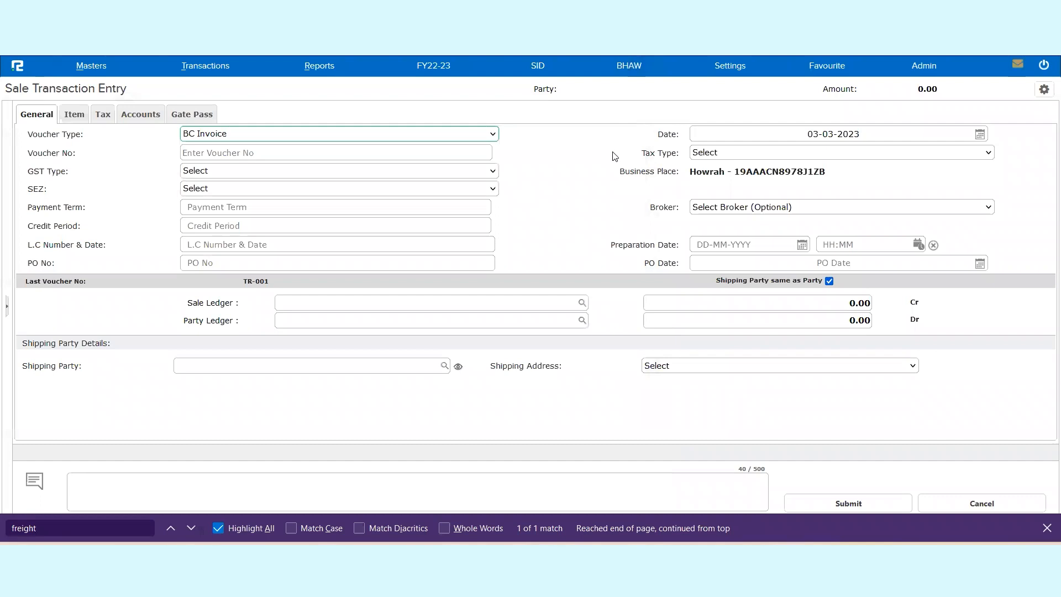
# Step: Open the Freight Payable report for the sale cycle and switch it to the Freight Payble Details view
pyautogui.click(314, 71)
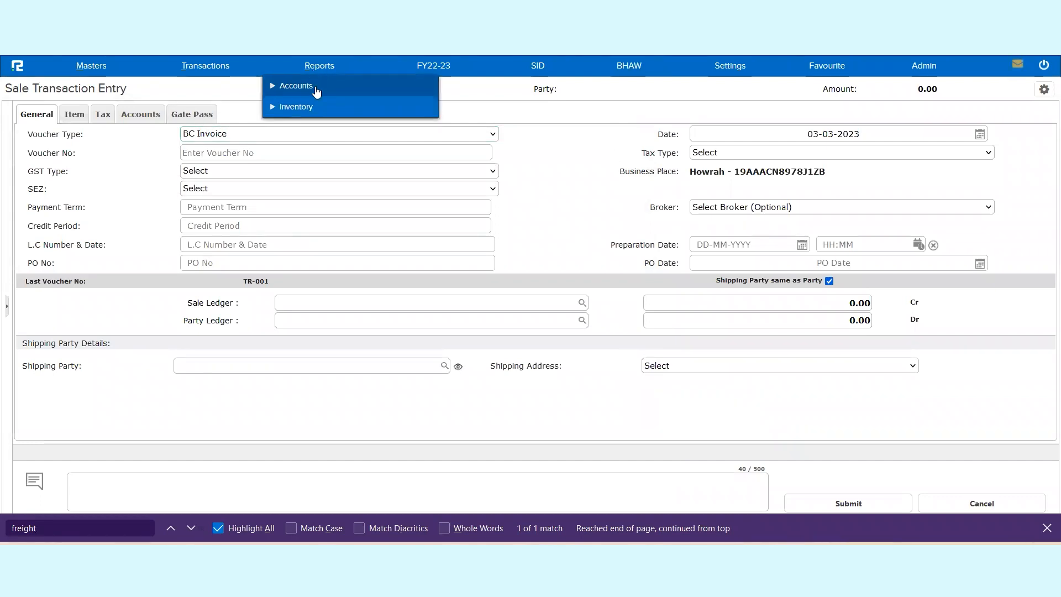
pyautogui.click(296, 106)
pyautogui.click(301, 151)
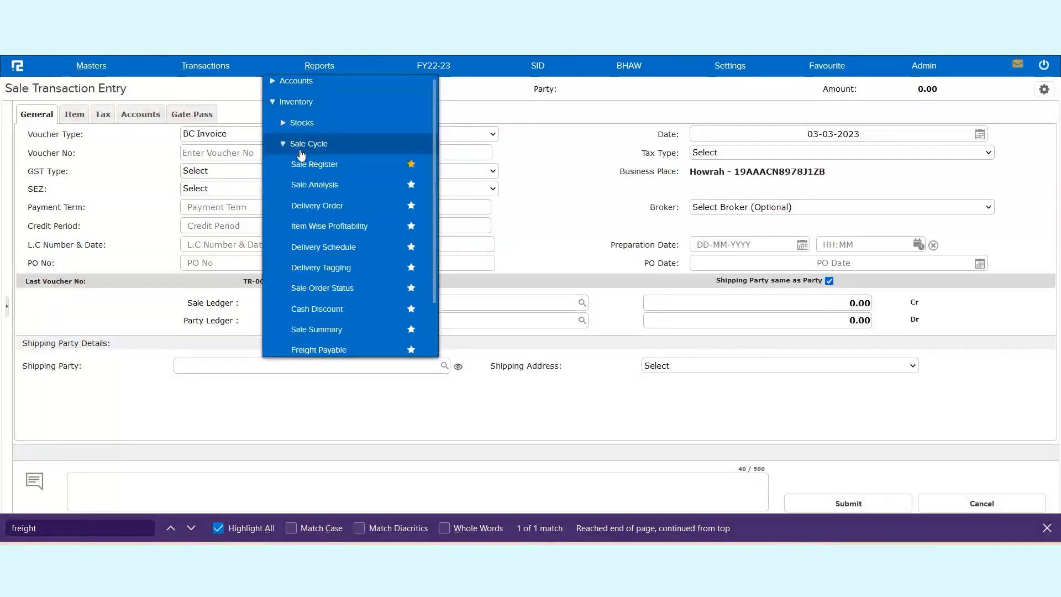
pyautogui.scroll(-2, 321, 293)
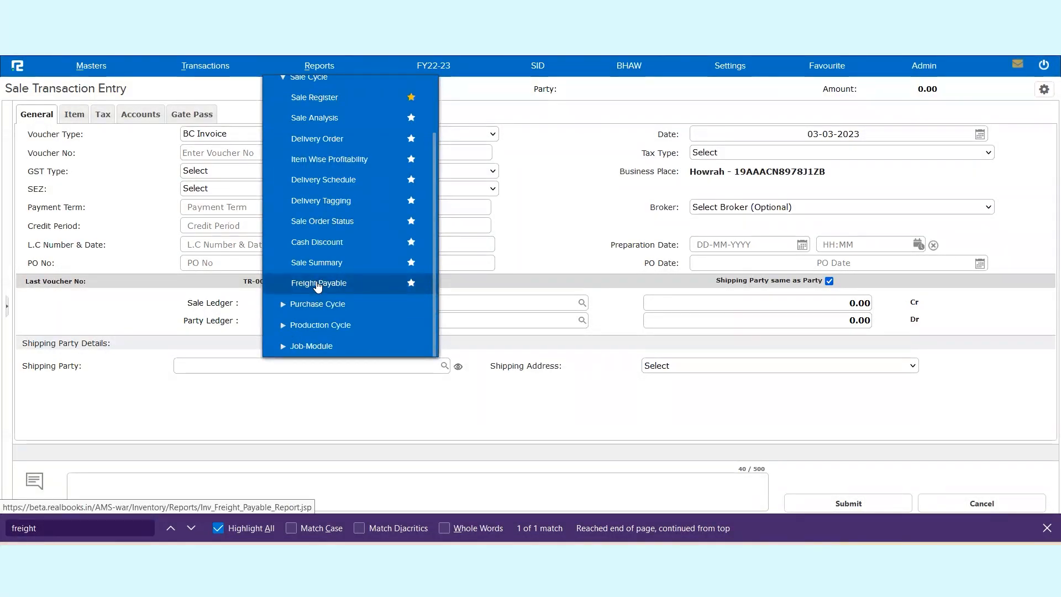
pyautogui.click(318, 285)
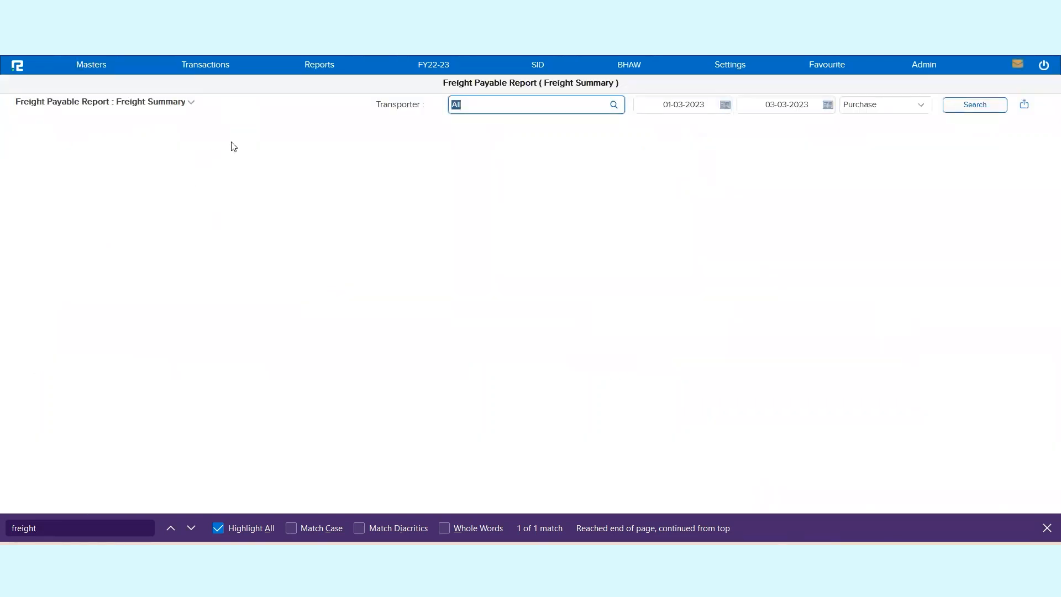
pyautogui.click(180, 106)
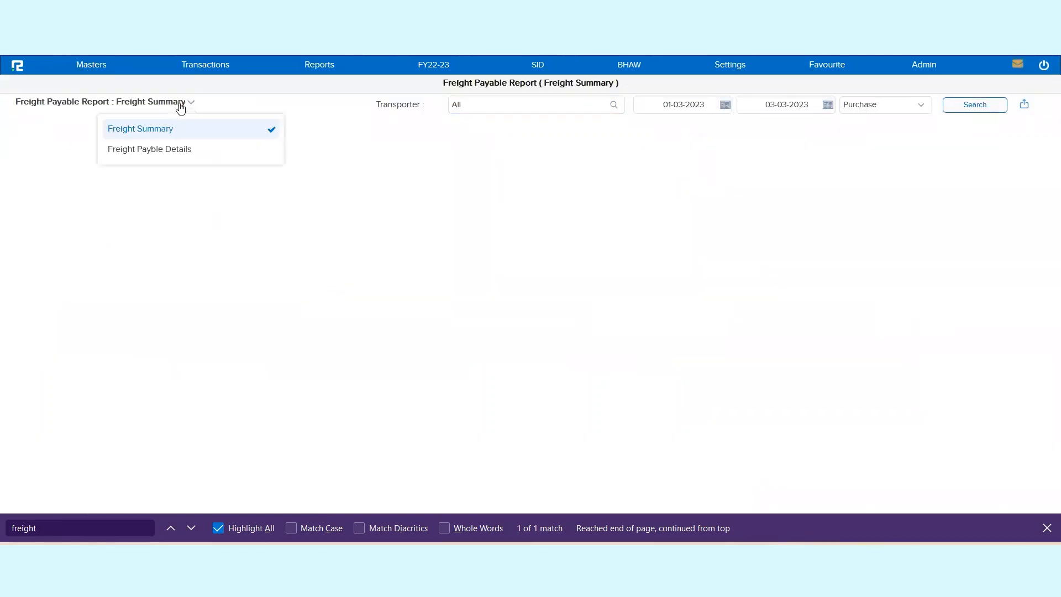
pyautogui.click(187, 158)
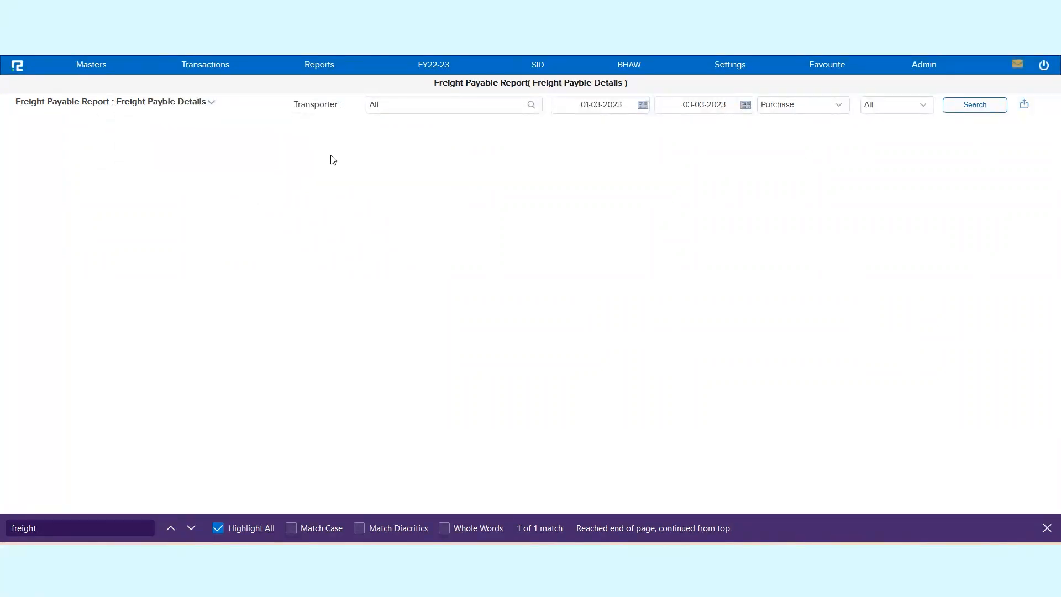
# Step: Run the freight report for Sale transactions of all transporters and statuses from 01-03-2023 to 03-03-2023
pyautogui.click(404, 108)
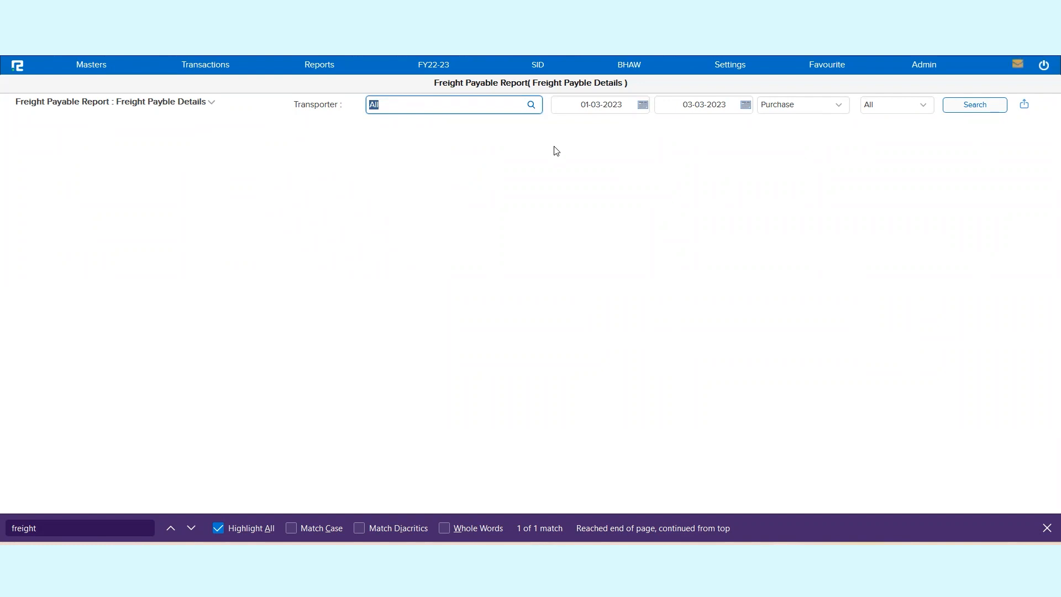
pyautogui.click(604, 107)
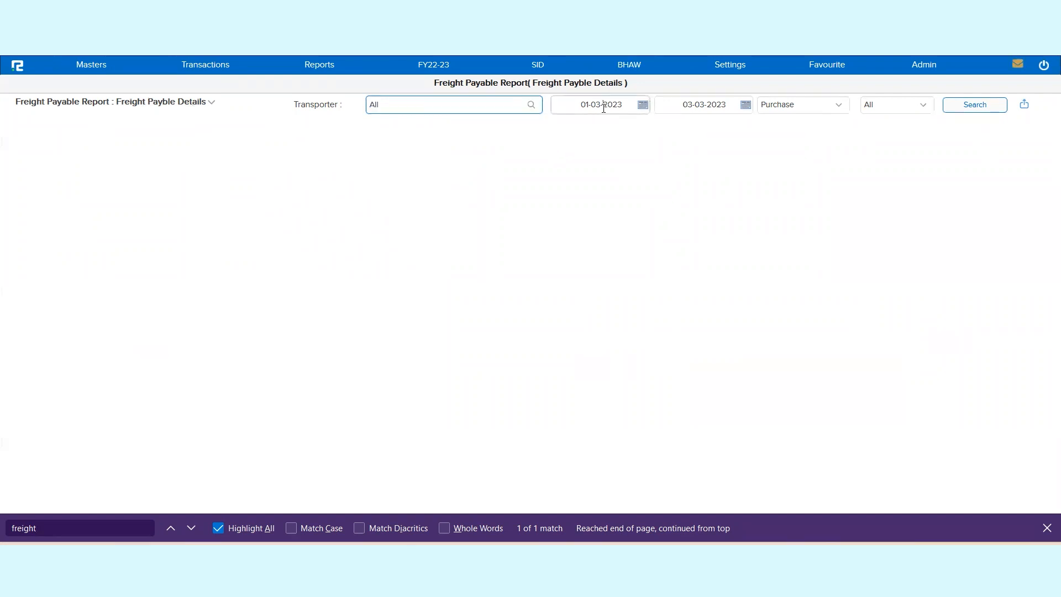
pyautogui.click(734, 113)
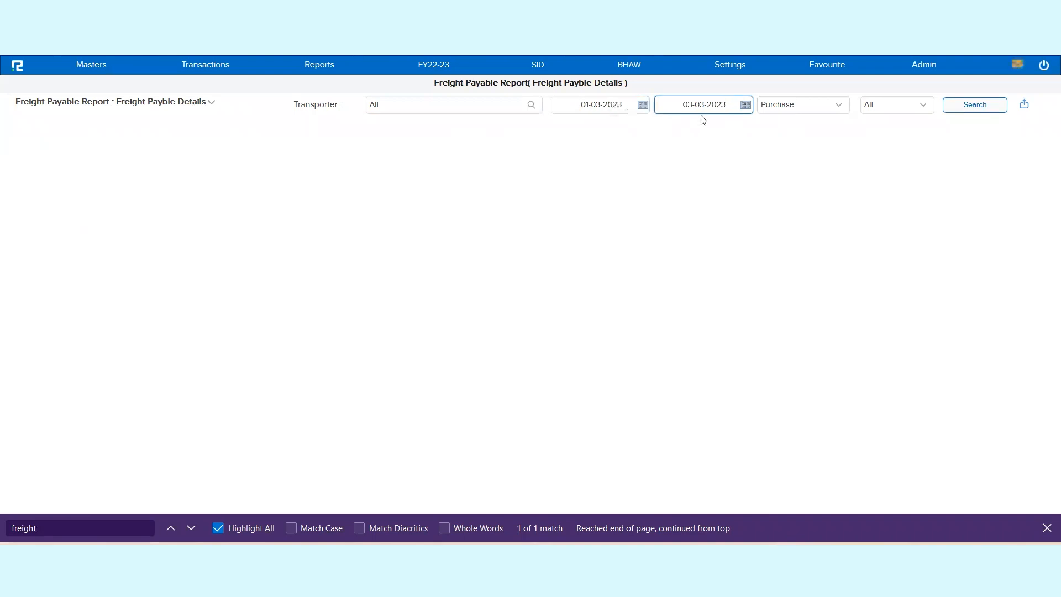
pyautogui.click(786, 114)
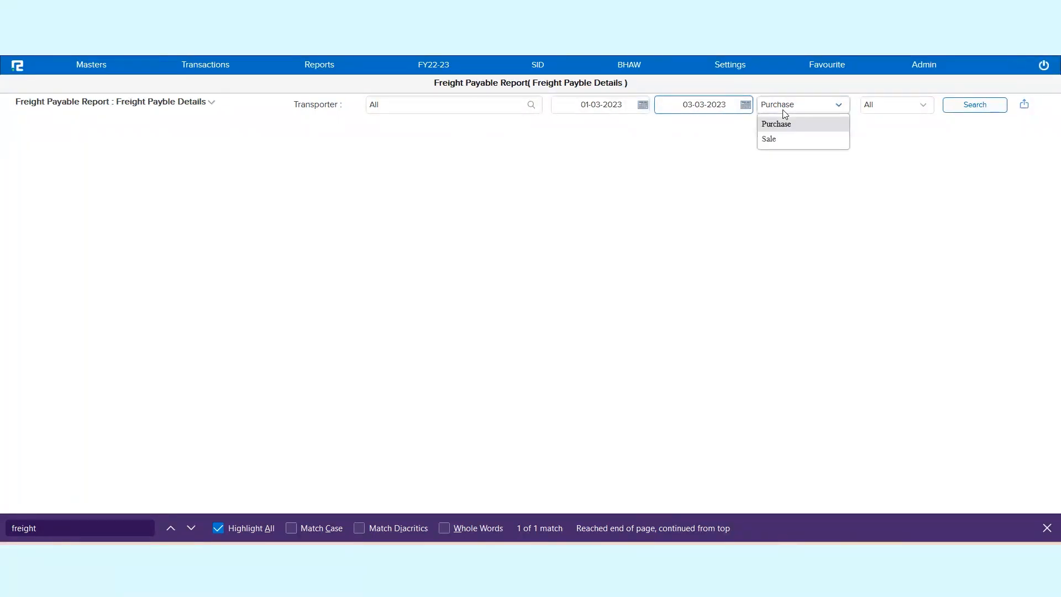
pyautogui.click(783, 141)
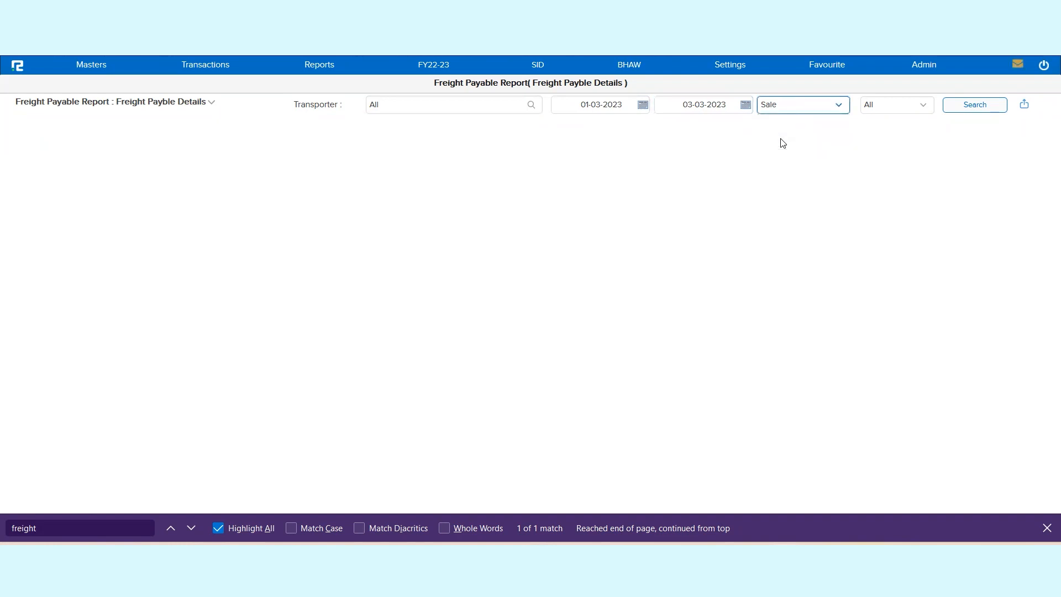
pyautogui.click(893, 111)
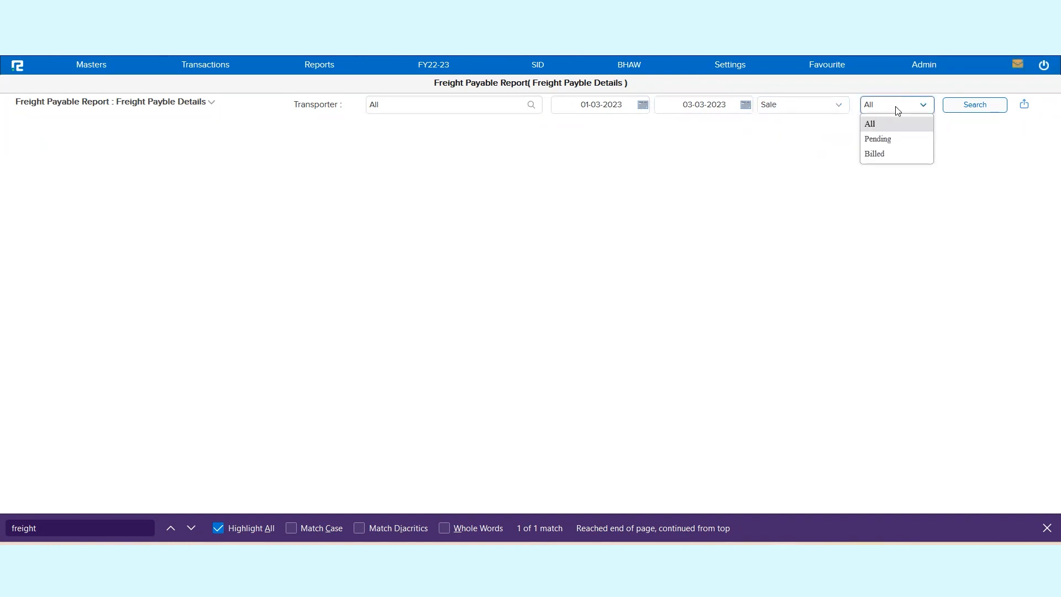
pyautogui.click(967, 108)
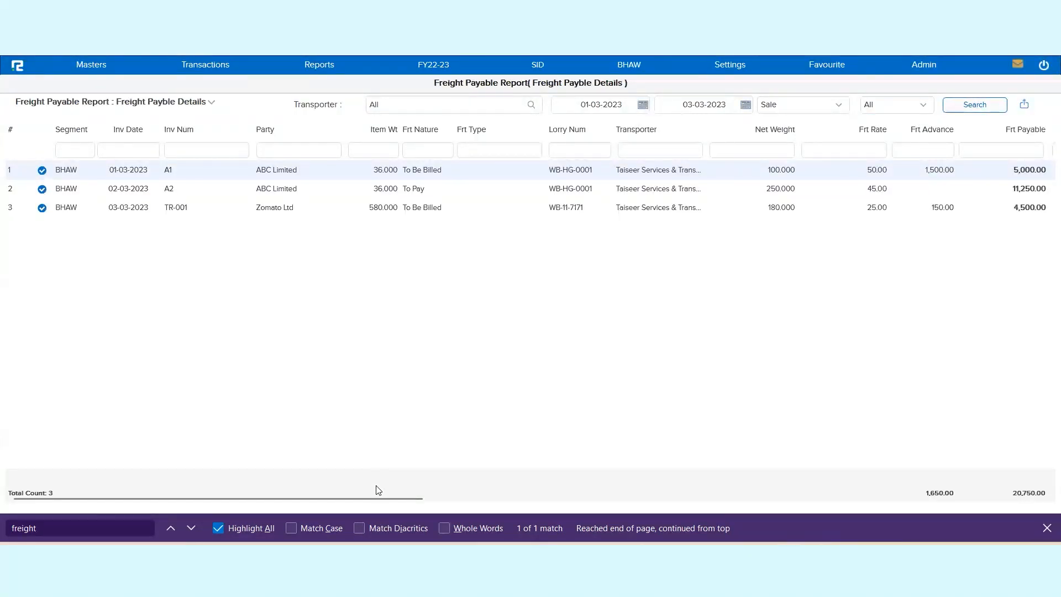
# Step: Examine the TR-001 row and the party, item weight, freight nature, freight type, lorry, transporter and net weight columns
pyautogui.doubleClick(173, 208)
pyautogui.doubleClick(67, 208)
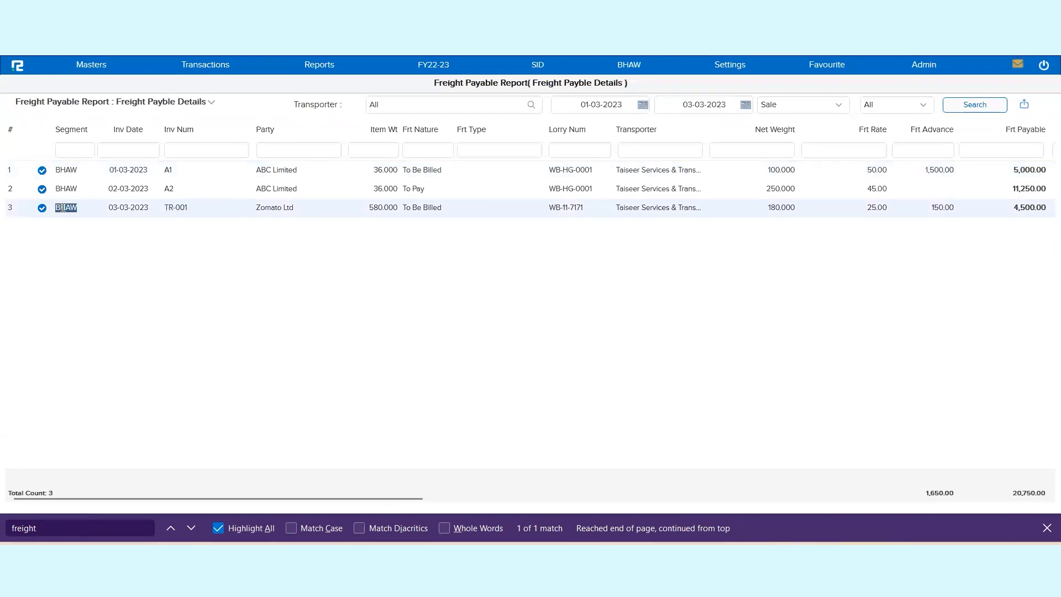
pyautogui.moveTo(407, 499); pyautogui.dragTo(603, 498)
pyautogui.doubleClick(269, 128)
pyautogui.tripleClick(393, 130)
pyautogui.tripleClick(415, 129)
pyautogui.tripleClick(481, 131)
pyautogui.tripleClick(557, 131)
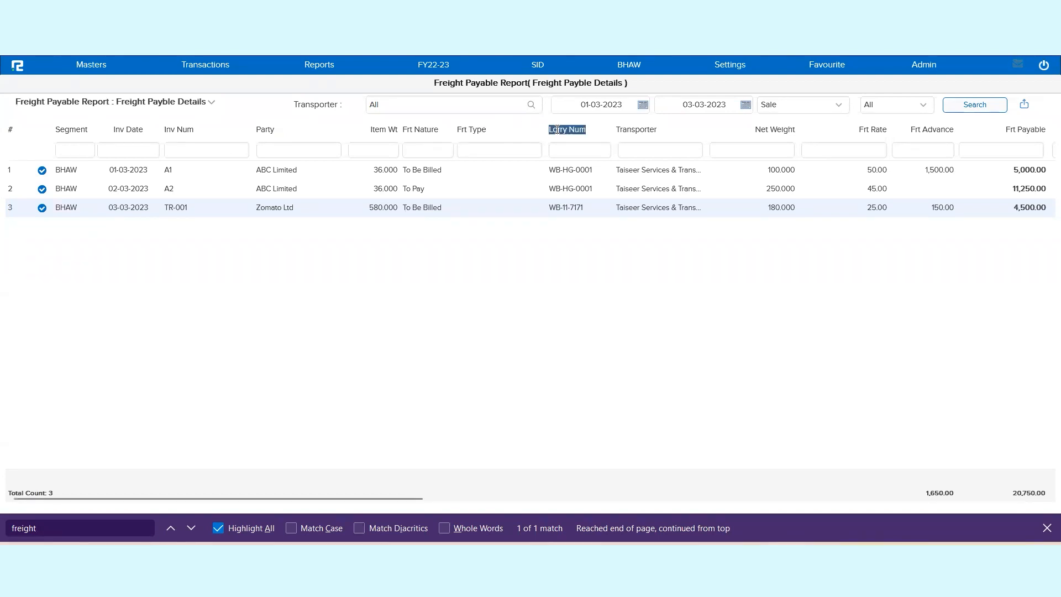
pyautogui.tripleClick(647, 131)
pyautogui.tripleClick(779, 131)
# Step: Review the report's remaining columns, from freight advance and payable through transport bill, way bill, ledgers and post status
pyautogui.moveTo(417, 501); pyautogui.dragTo(698, 501)
pyautogui.tripleClick(343, 130)
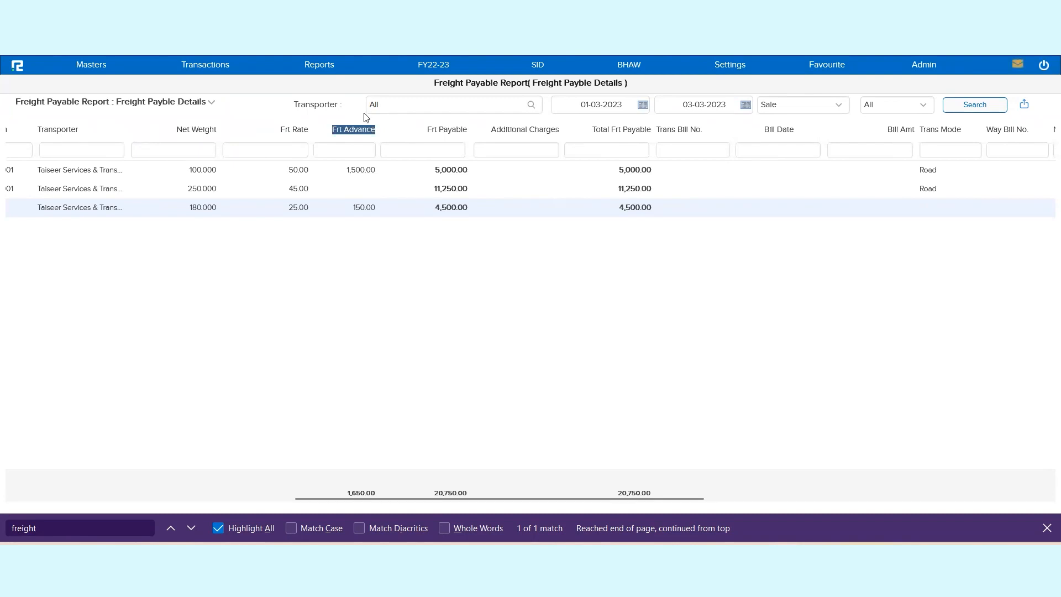
pyautogui.tripleClick(440, 133)
pyautogui.tripleClick(534, 130)
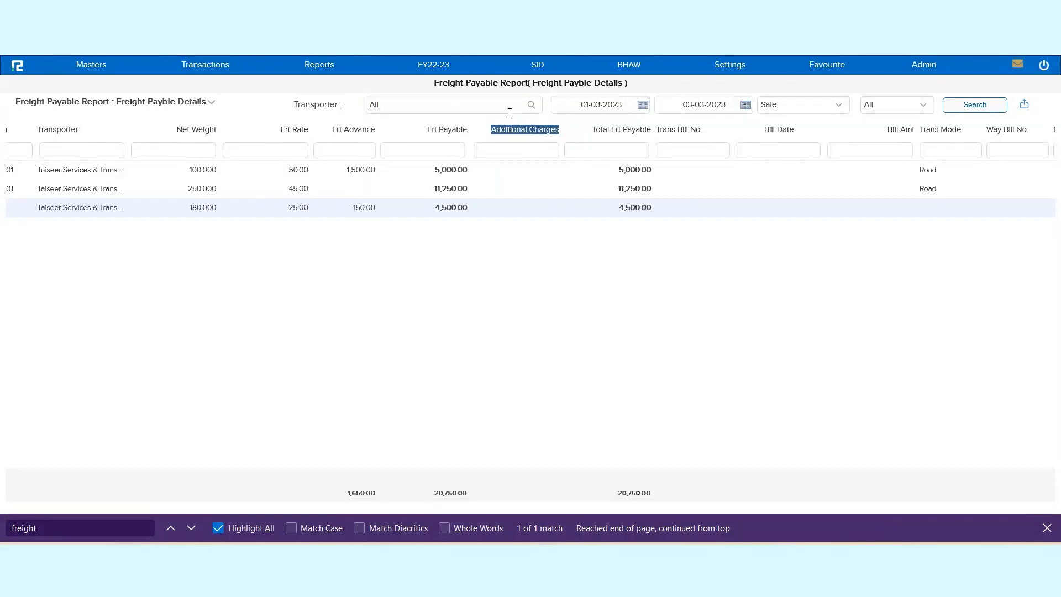
pyautogui.tripleClick(602, 131)
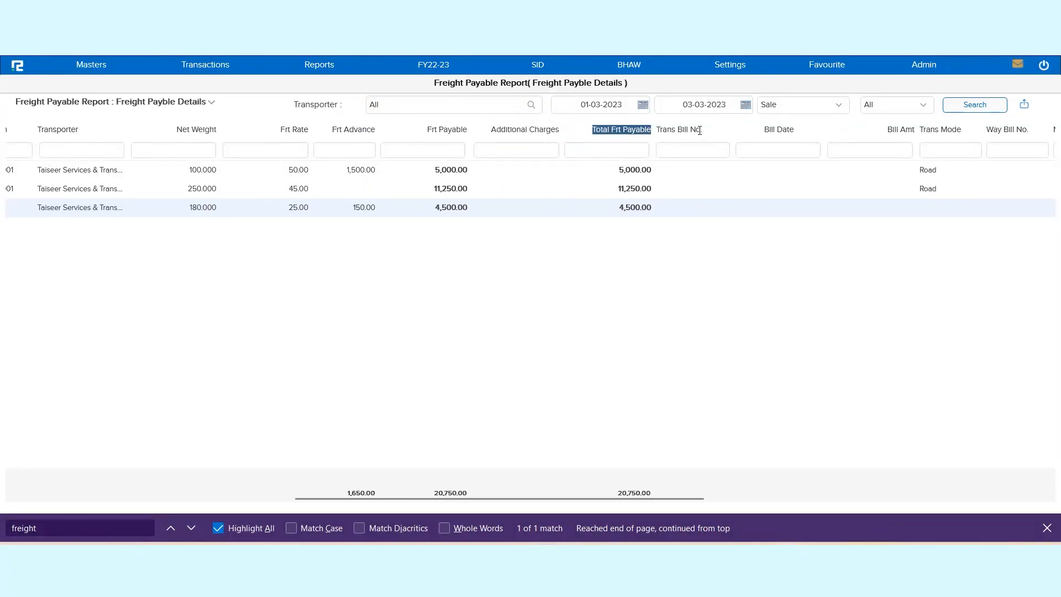
pyautogui.tripleClick(700, 131)
pyautogui.doubleClick(782, 130)
pyautogui.tripleClick(906, 130)
pyautogui.moveTo(502, 496); pyautogui.dragTo(646, 497)
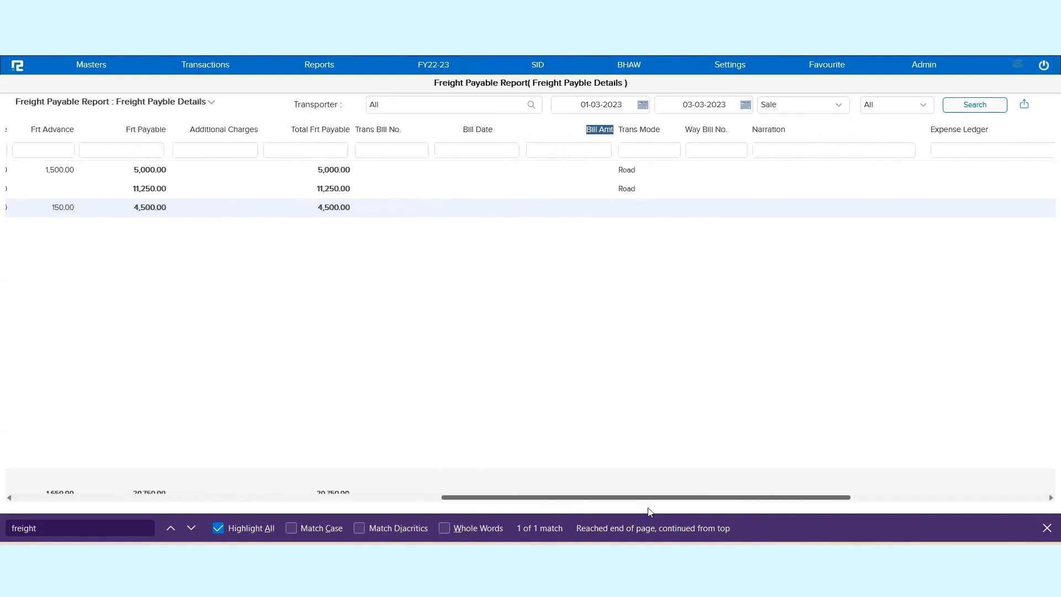
pyautogui.tripleClick(640, 131)
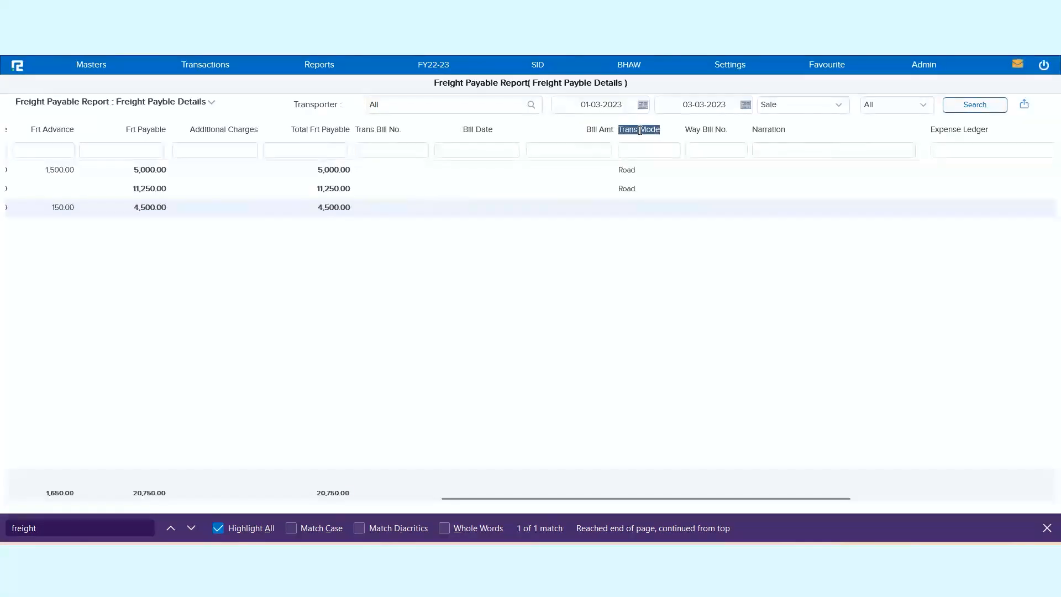
pyautogui.doubleClick(720, 130)
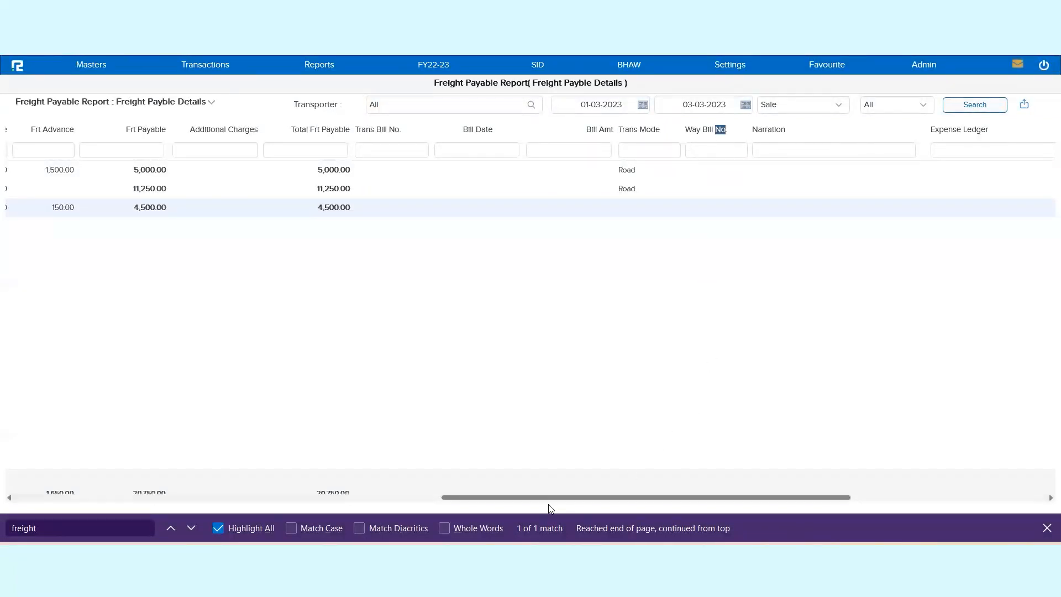
pyautogui.moveTo(558, 497); pyautogui.dragTo(699, 498)
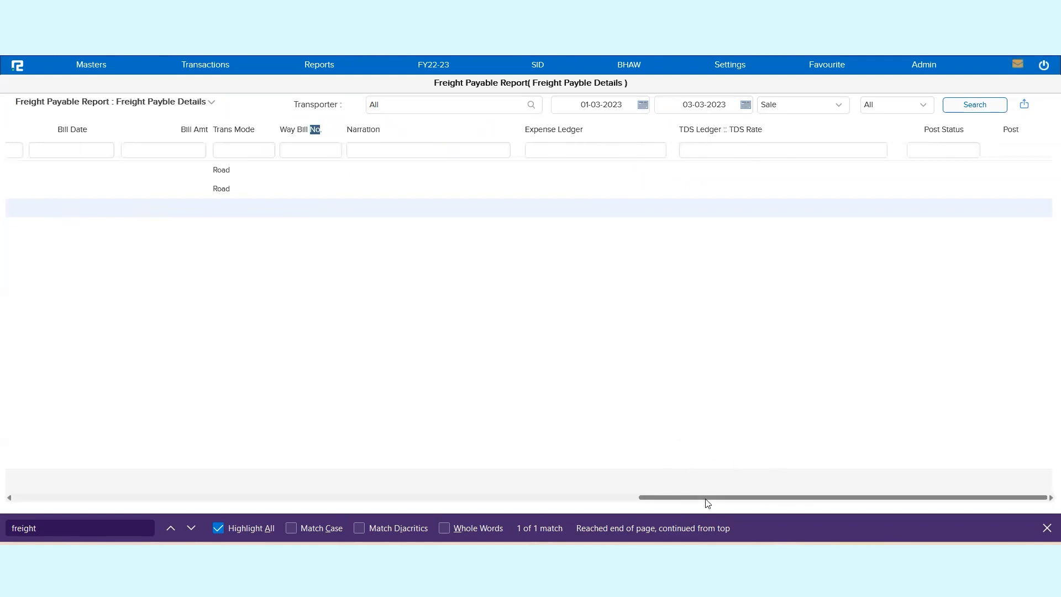
pyautogui.moveTo(705, 500); pyautogui.dragTo(59, 448)
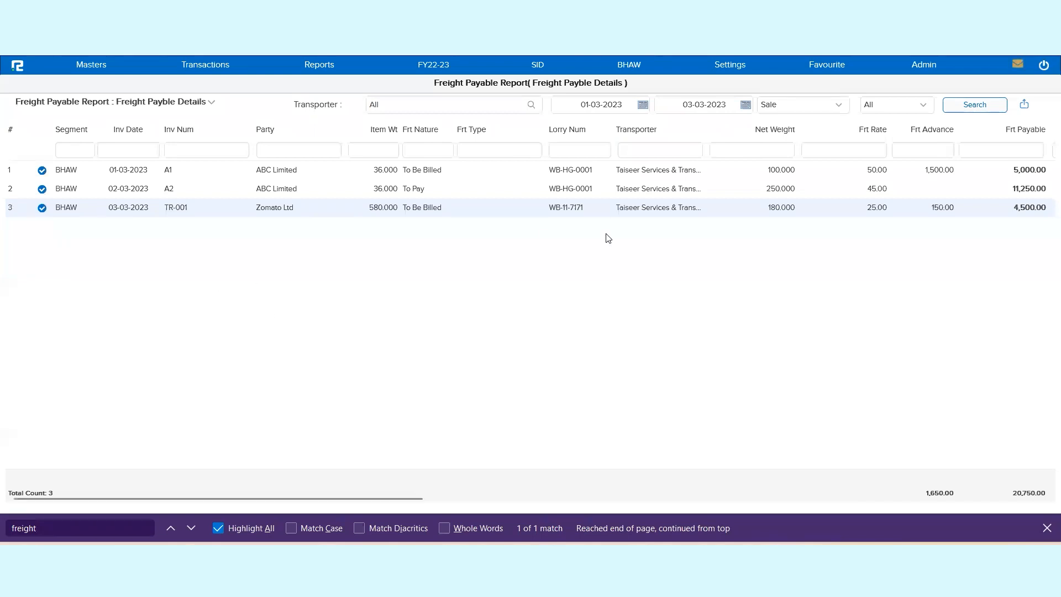
# Step: Filter the report to the transporter Taiseer Services & Transactions Center and rerun the search
pyautogui.click(464, 107)
pyautogui.doubleClick(464, 107)
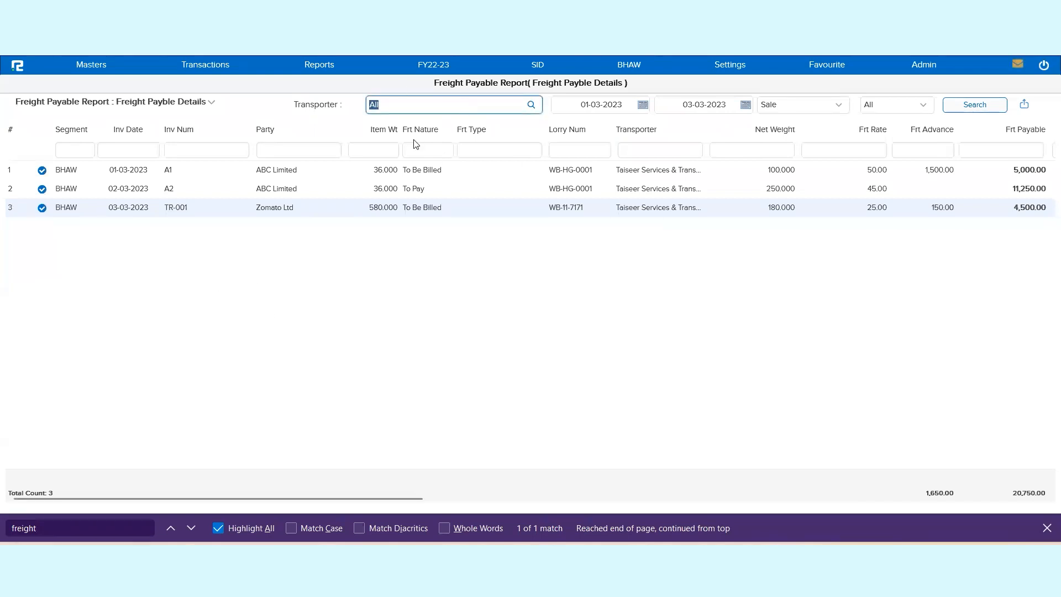
pyautogui.tripleClick(657, 171)
pyautogui.click(459, 106)
pyautogui.doubleClick(457, 107)
pyautogui.write('Taiseer Services & Transactions Center')
pyautogui.click(458, 138)
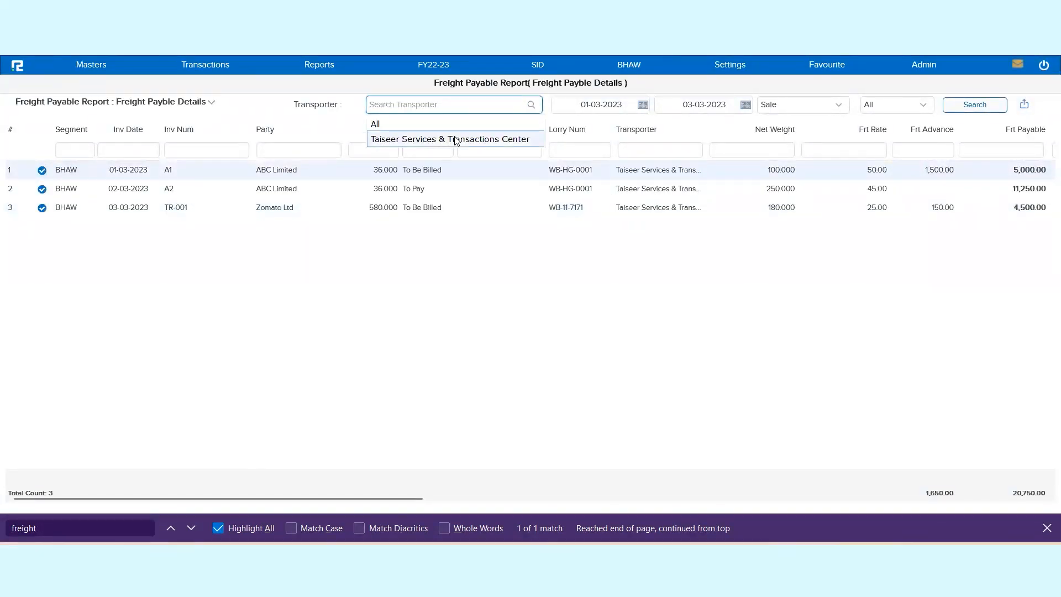
pyautogui.click(973, 110)
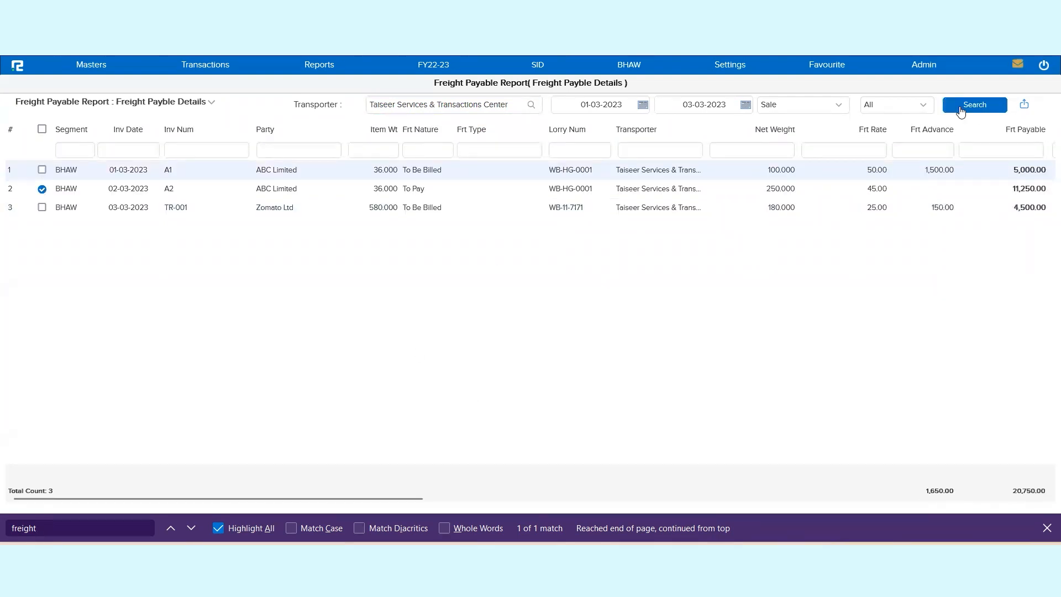
# Step: Compare the freight nature and selectability of the listed invoices
pyautogui.doubleClick(64, 169)
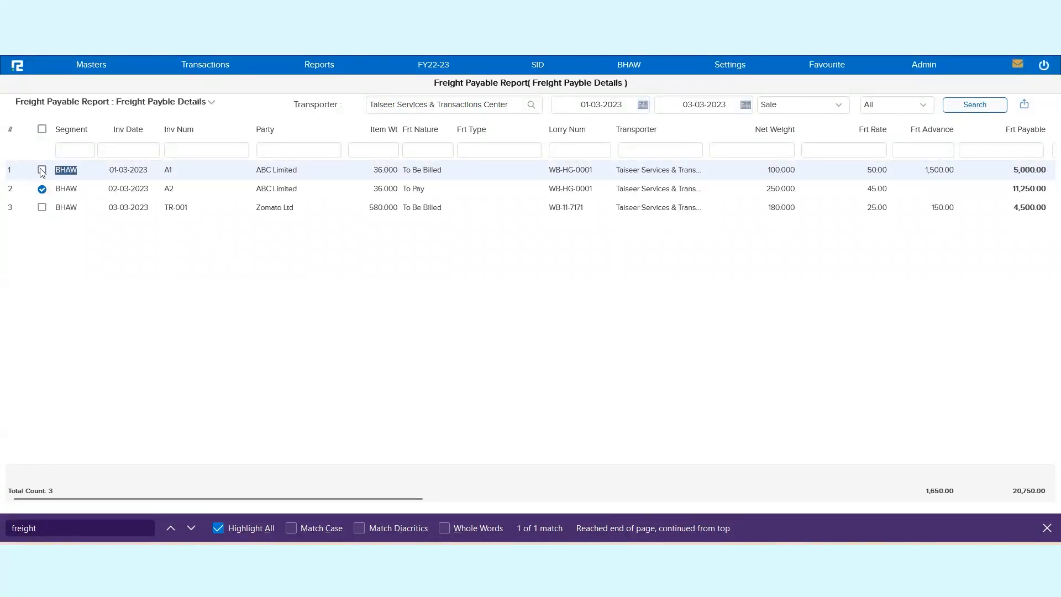
pyautogui.doubleClick(74, 208)
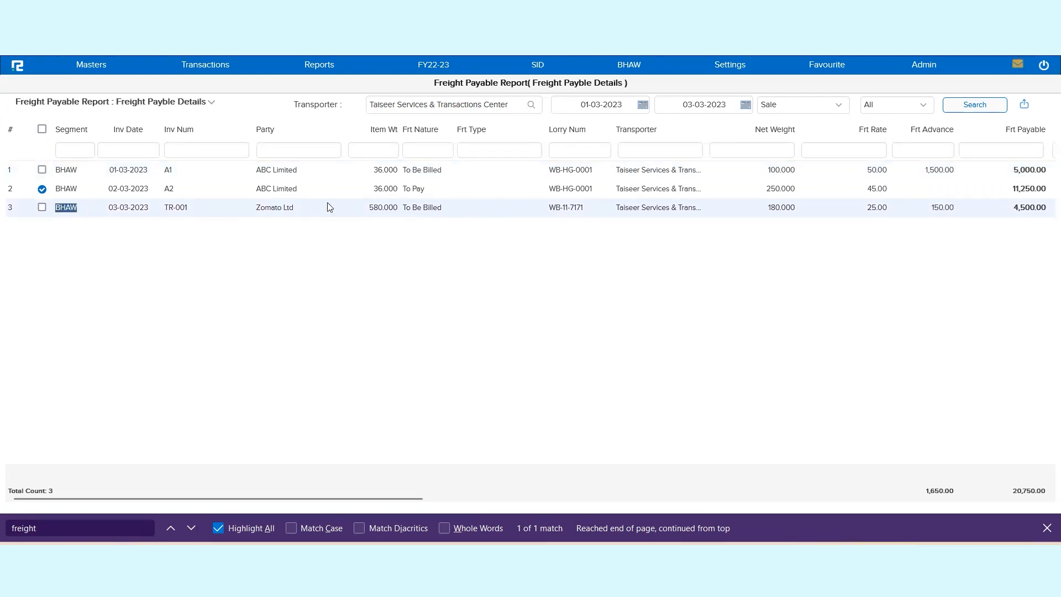
pyautogui.doubleClick(107, 191)
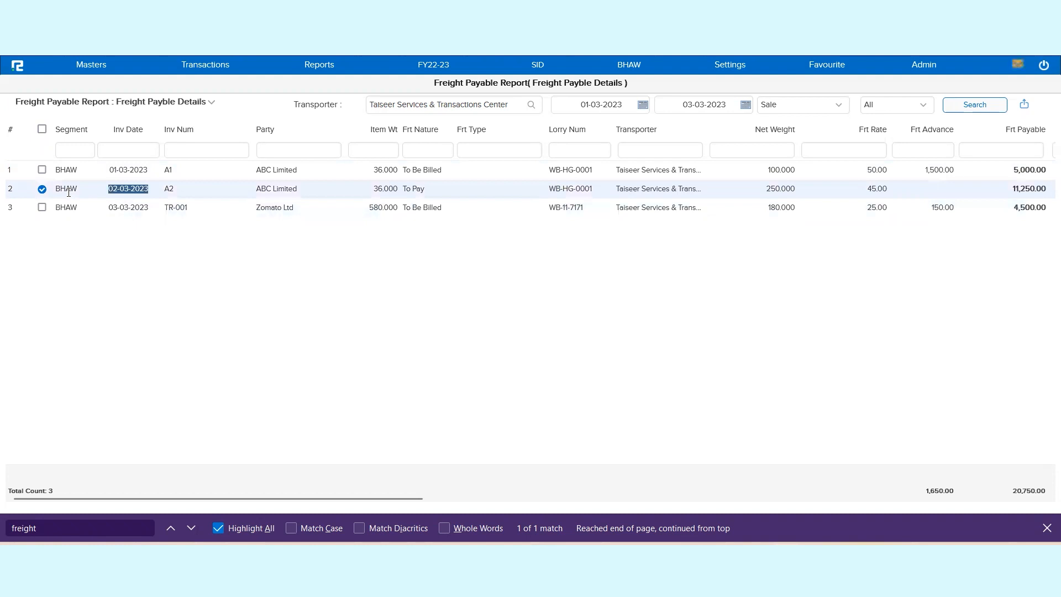
pyautogui.doubleClick(418, 189)
pyautogui.tripleClick(419, 192)
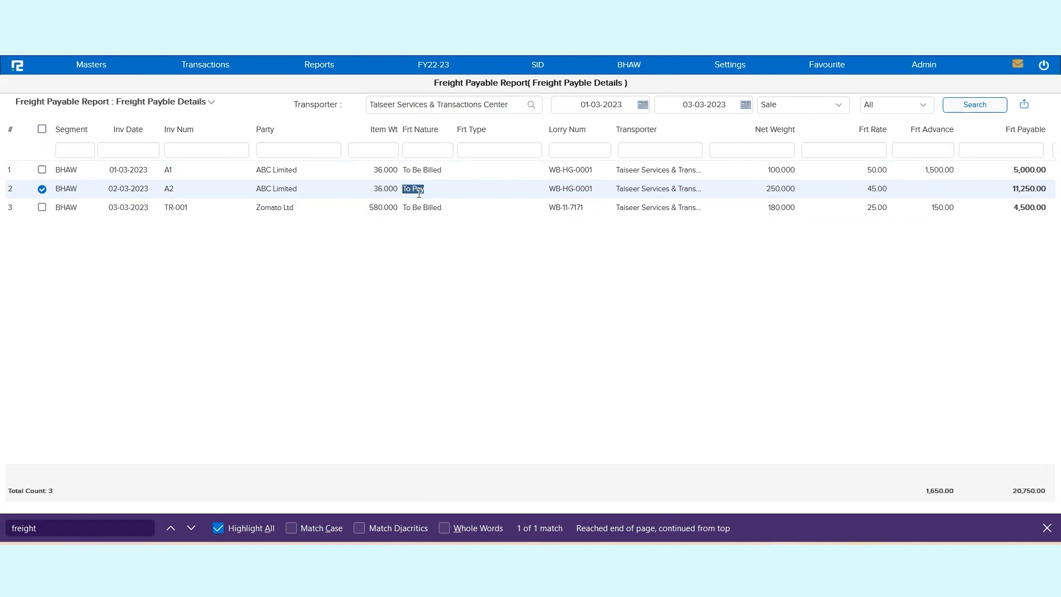
pyautogui.tripleClick(423, 206)
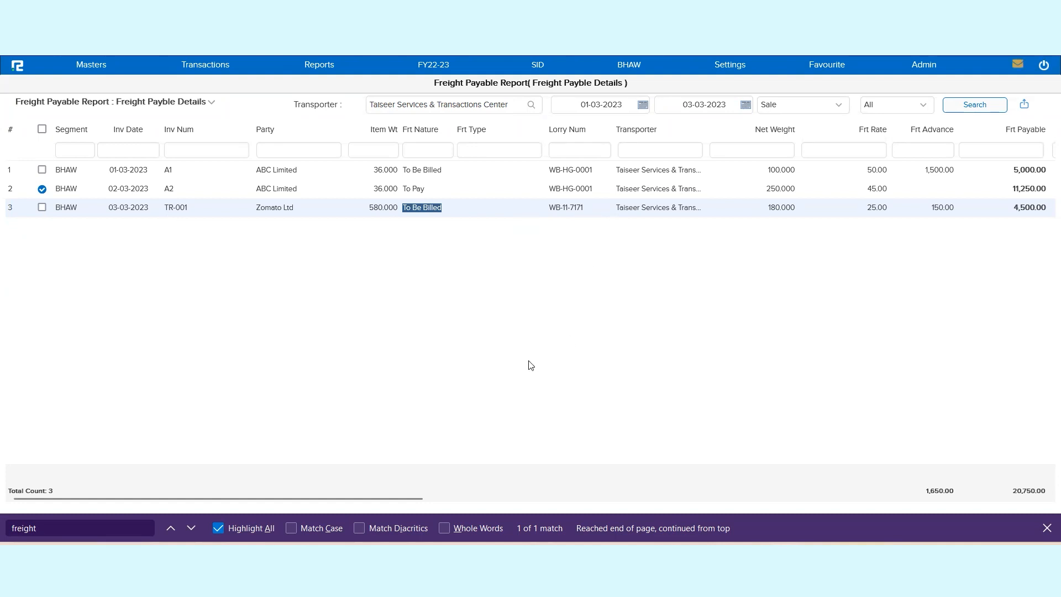
pyautogui.moveTo(421, 500); pyautogui.dragTo(377, 517)
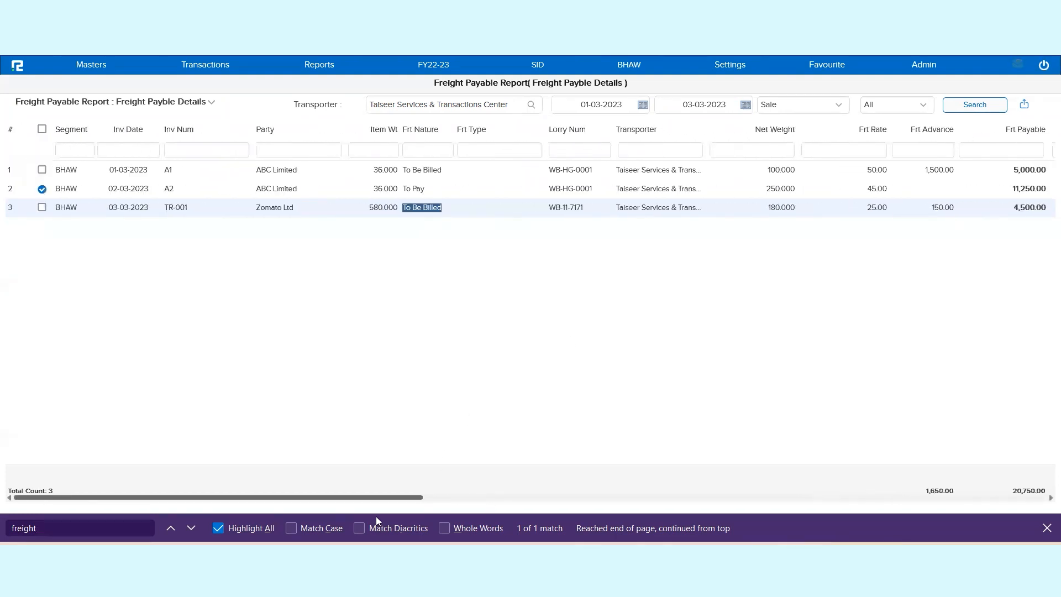
# Step: Select the TR-001 invoice for billing and check its additional charges field
pyautogui.click(42, 208)
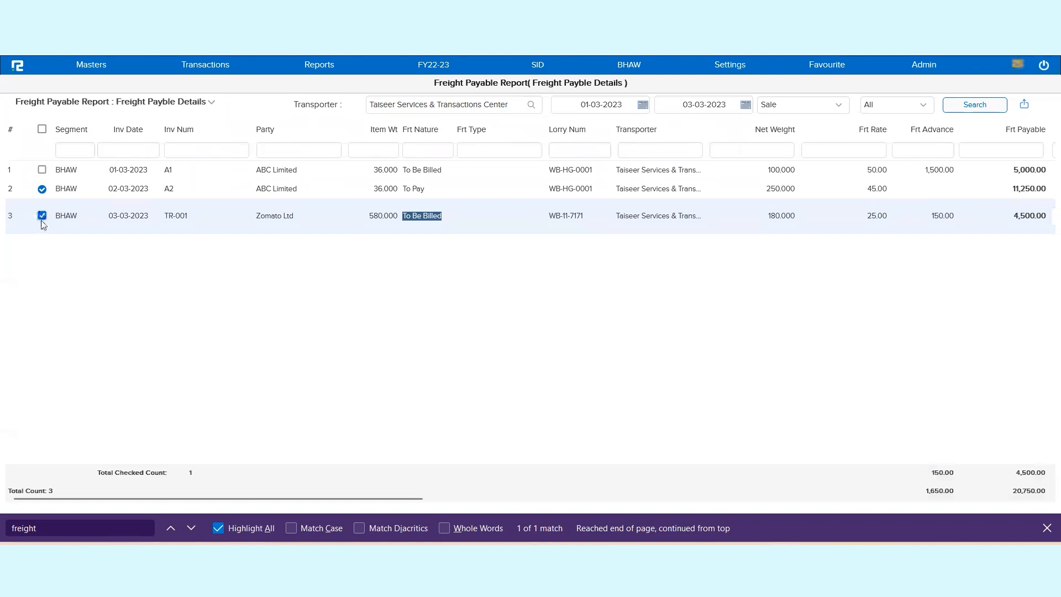
pyautogui.moveTo(274, 500); pyautogui.dragTo(578, 525)
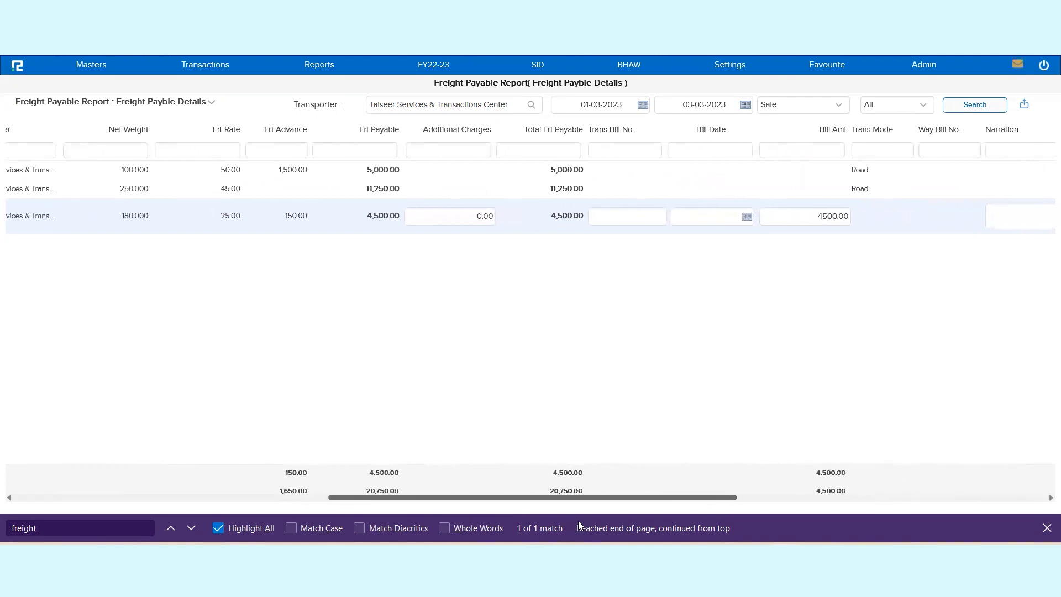
pyautogui.tripleClick(444, 132)
pyautogui.click(456, 218)
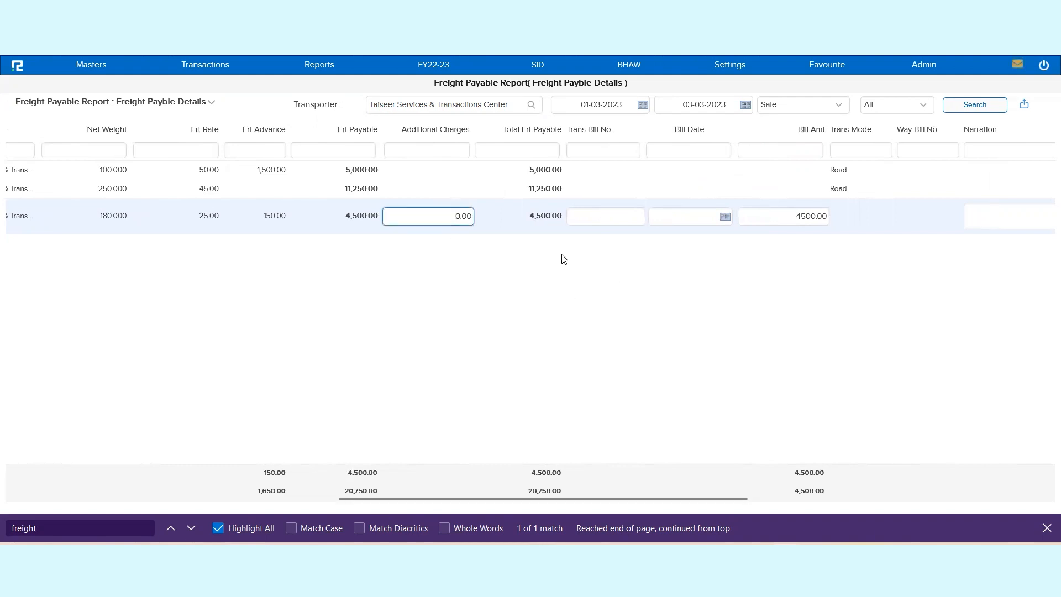
# Step: Enter transport bill number TBN-001, bill date 03-03-2023 and bill amount 4500 for invoice TR-001
pyautogui.click(577, 220)
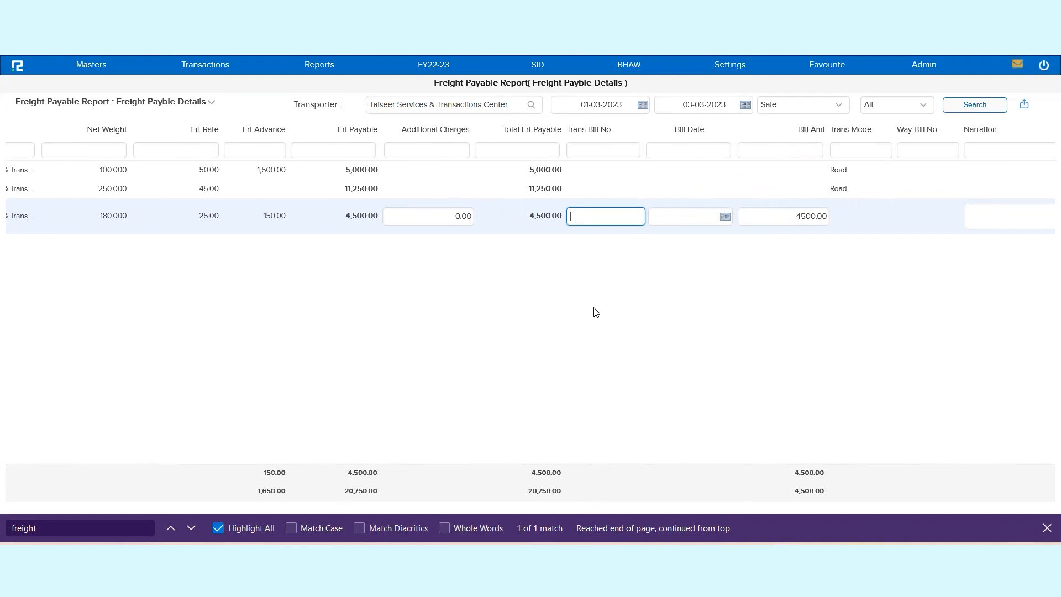
pyautogui.write('TBN-001')
pyautogui.click(701, 219)
pyautogui.write('0')
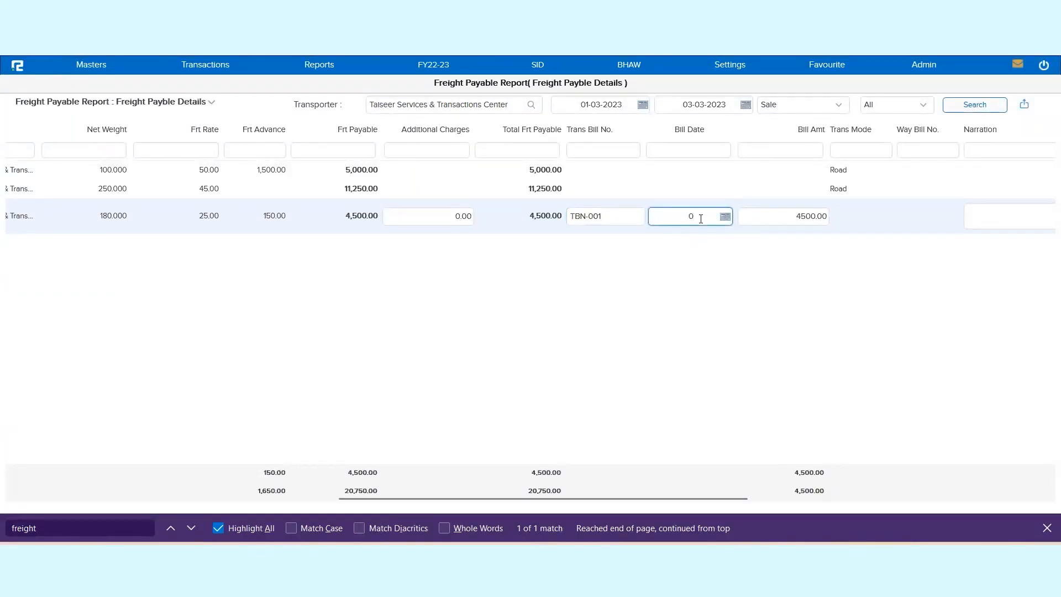
pyautogui.write('3-03-2023')
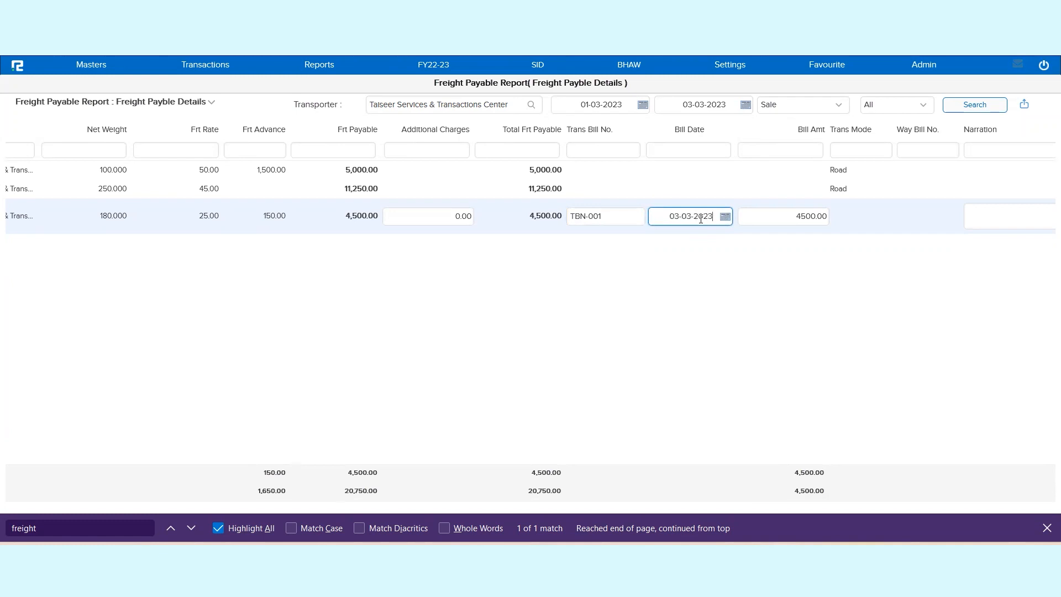
pyautogui.press('Tab')
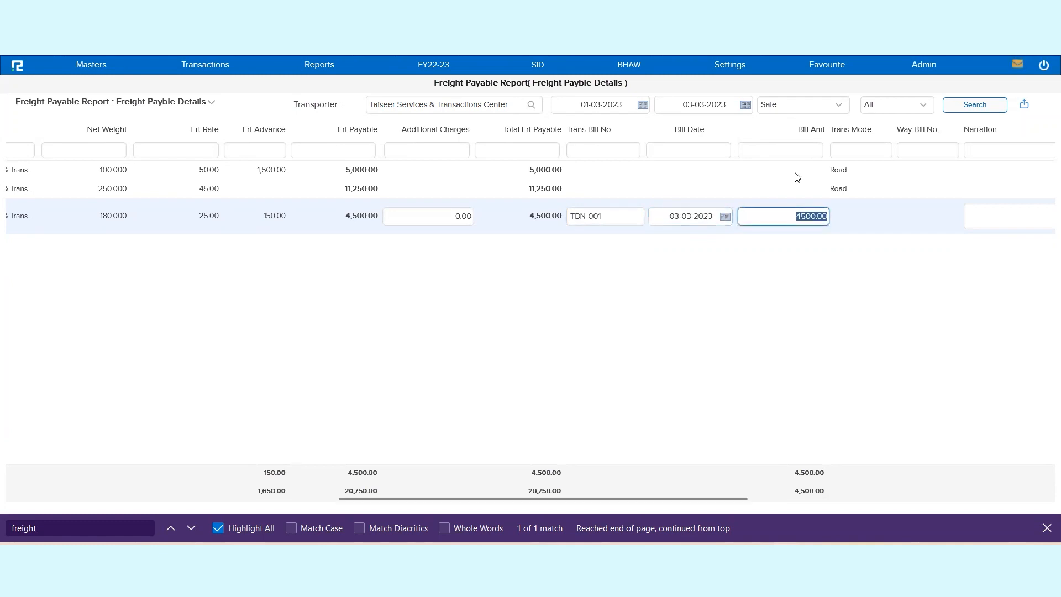
pyautogui.write('5')
pyautogui.press('BackSpace')
pyautogui.write('4500')
# Step: Enter the narration "Transportation bill booked" for invoice TR-001
pyautogui.moveTo(722, 499); pyautogui.dragTo(851, 499)
pyautogui.click(766, 210)
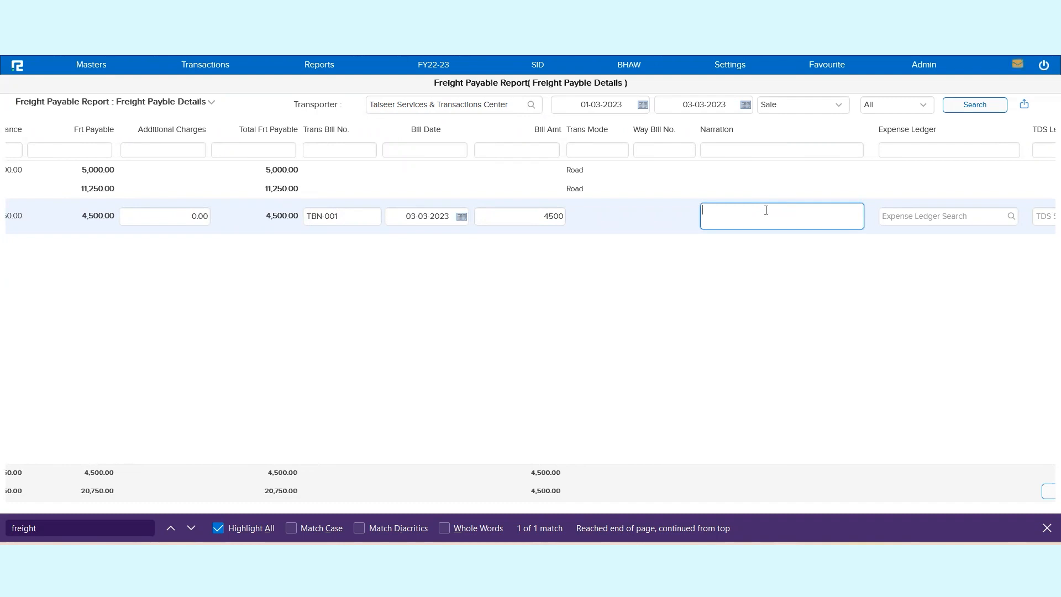
pyautogui.write('Transportation bill booked')
# Step: Set the expense ledger for invoice TR-001 to Transport Exp
pyautogui.moveTo(532, 498); pyautogui.dragTo(690, 498)
pyautogui.click(635, 215)
pyautogui.write('tra')
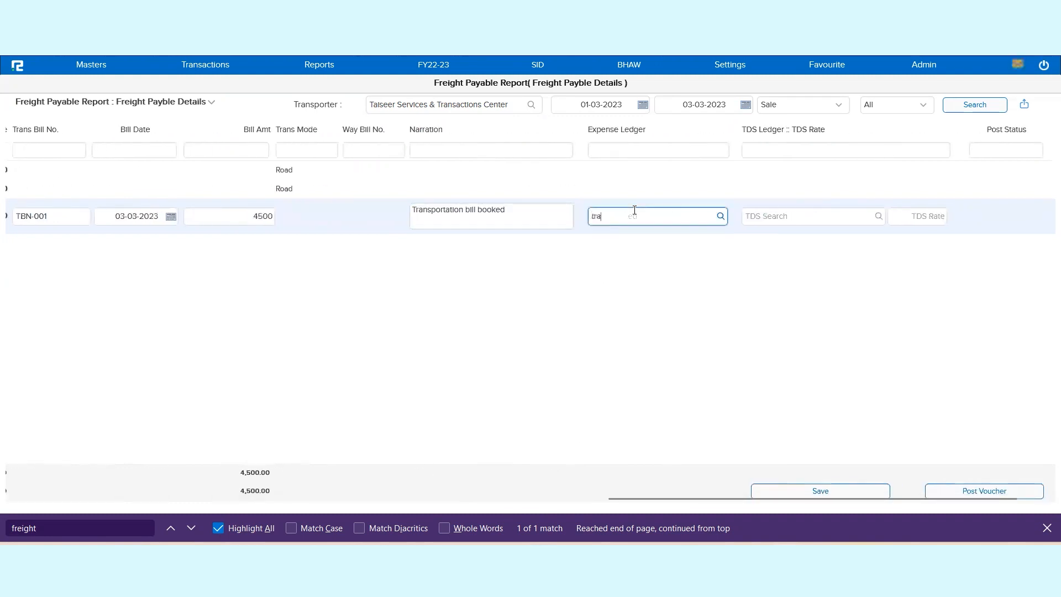
pyautogui.write('nso')
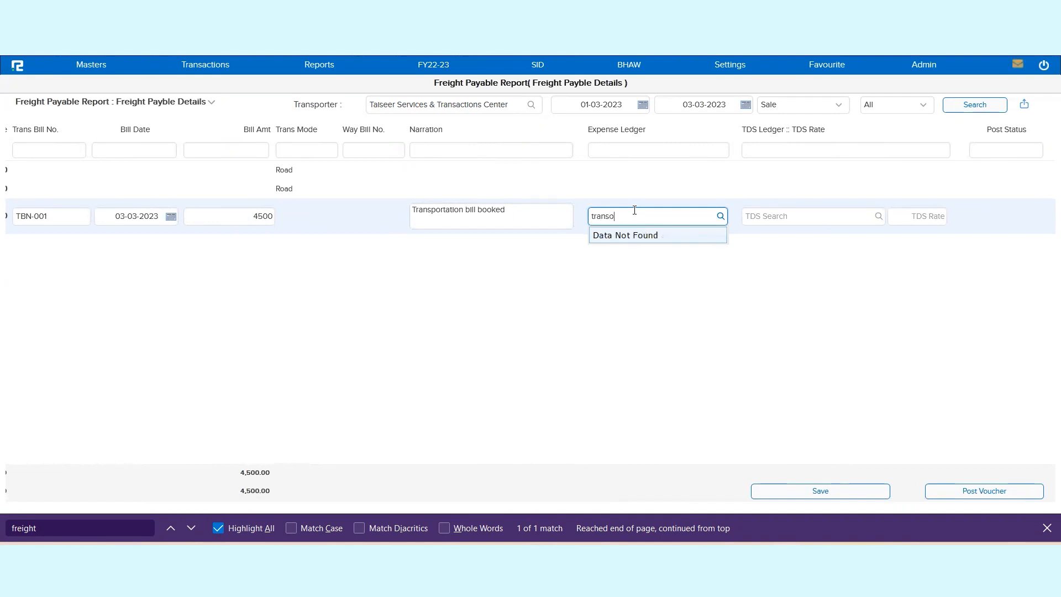
pyautogui.press('BackSpace')
pyautogui.press('BackSpace')
pyautogui.press('BackSpace')
pyautogui.press('BackSpace')
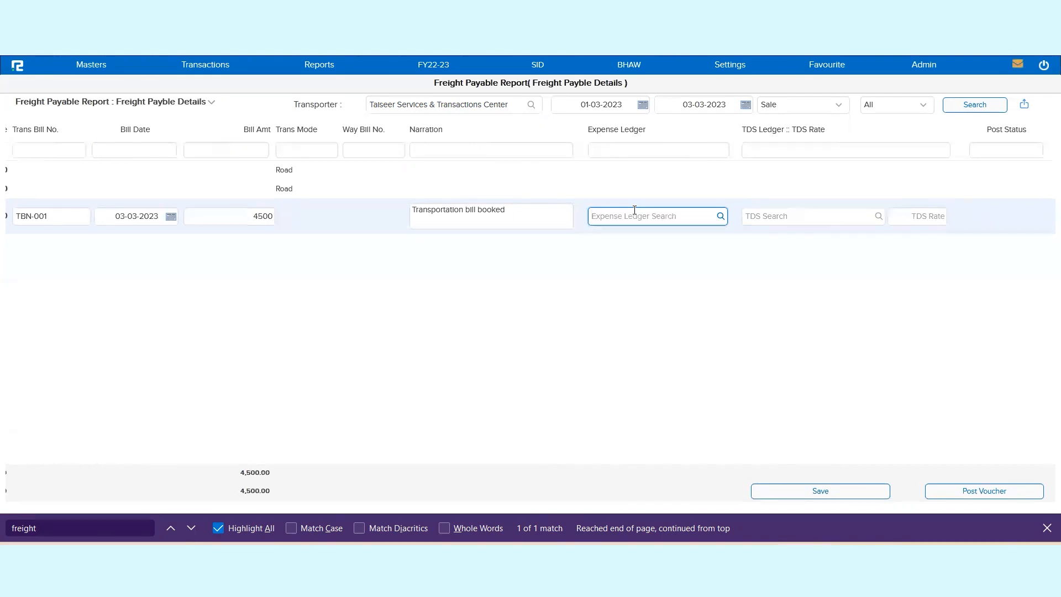
pyautogui.write('tran')
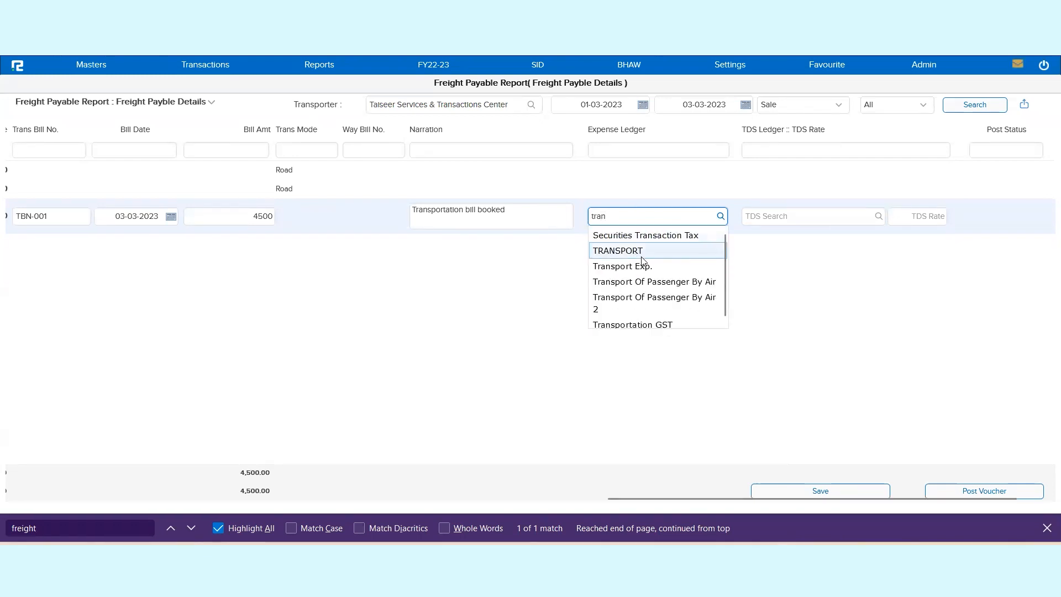
pyautogui.click(650, 268)
# Step: Assign the TDS ledger "TDS - Contractor U/S 194C" with a TDS rate of 2 to invoice TR-001
pyautogui.click(801, 215)
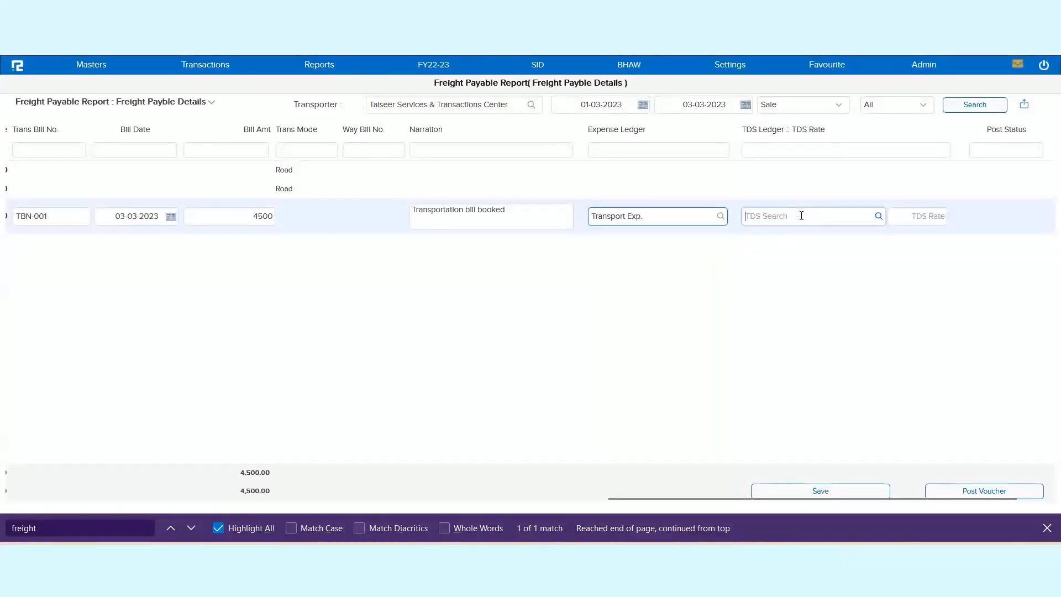
pyautogui.write('tds')
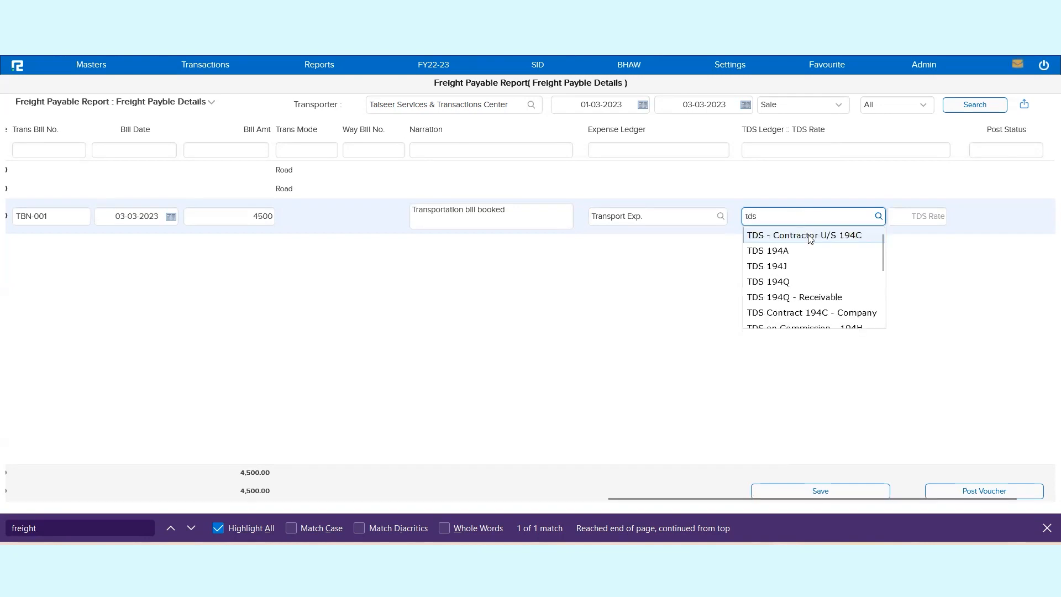
pyautogui.click(810, 236)
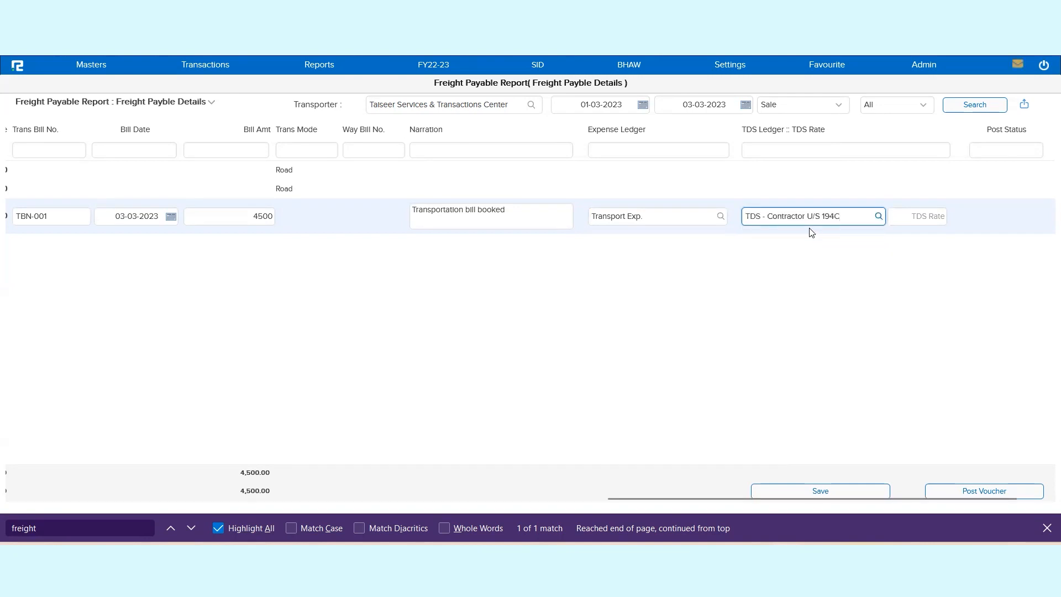
pyautogui.click(900, 221)
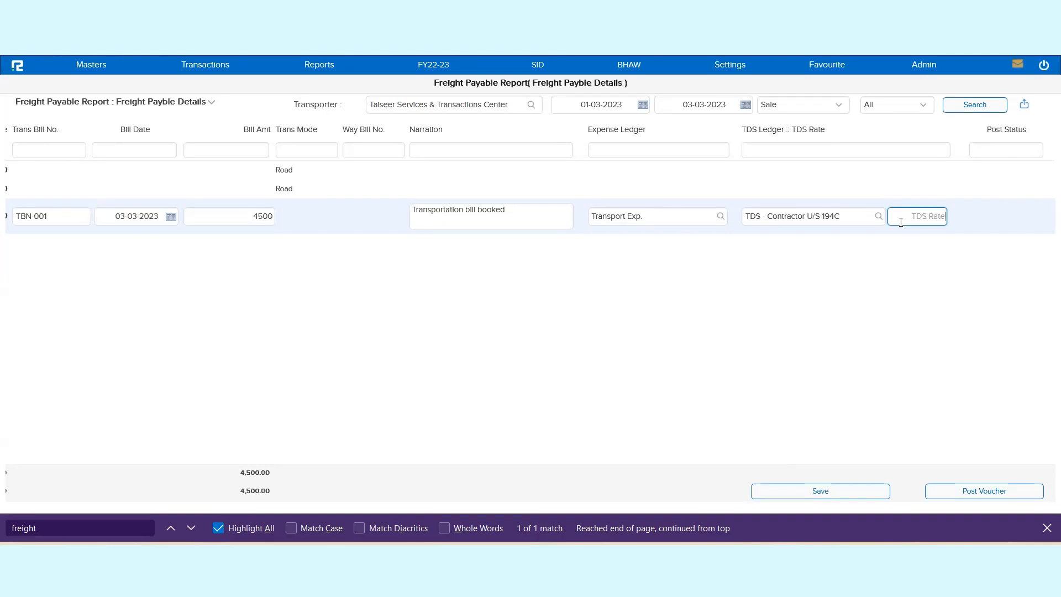
pyautogui.write('2')
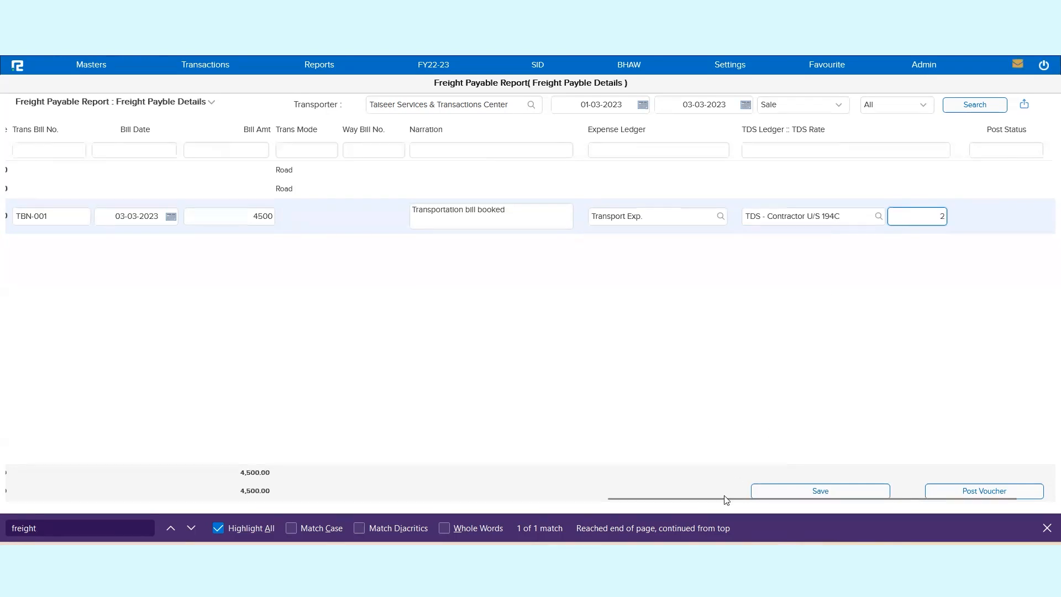
# Step: Save the transporter's bill details entered for invoice TR-001
pyautogui.moveTo(731, 501); pyautogui.dragTo(840, 509)
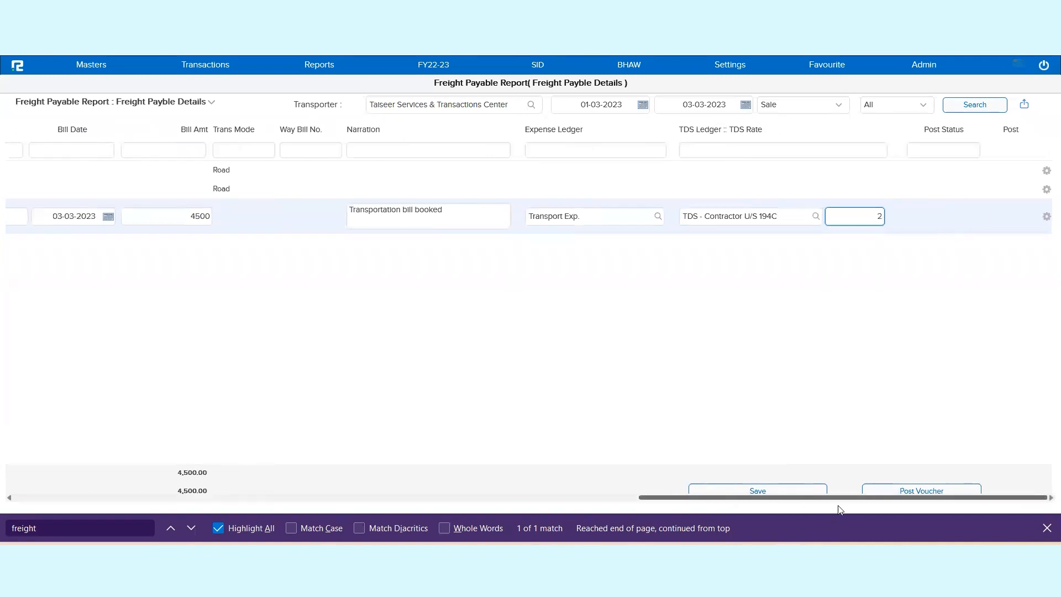
pyautogui.click(757, 491)
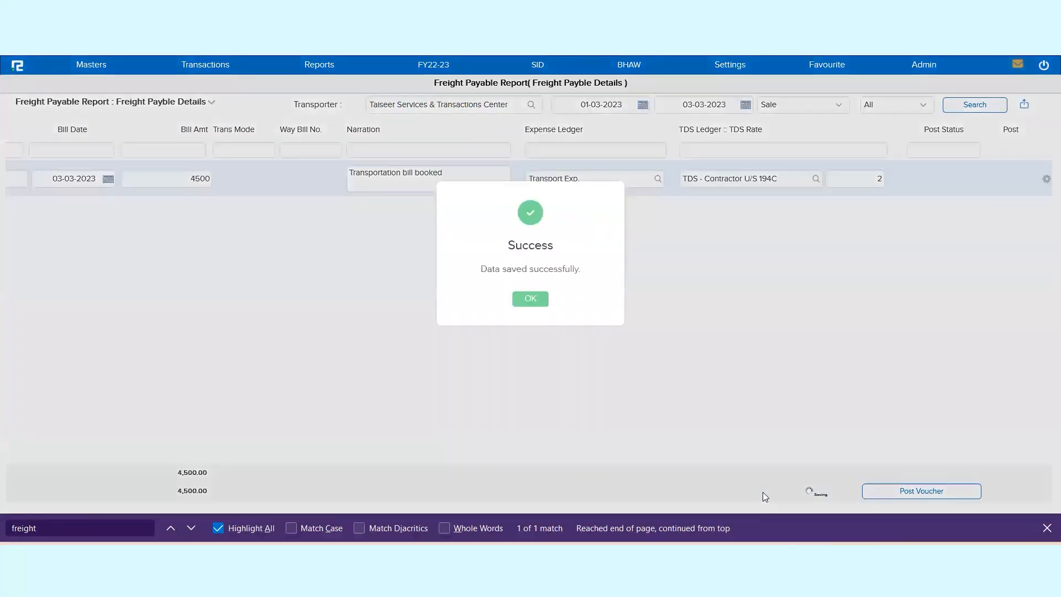
pyautogui.click(532, 297)
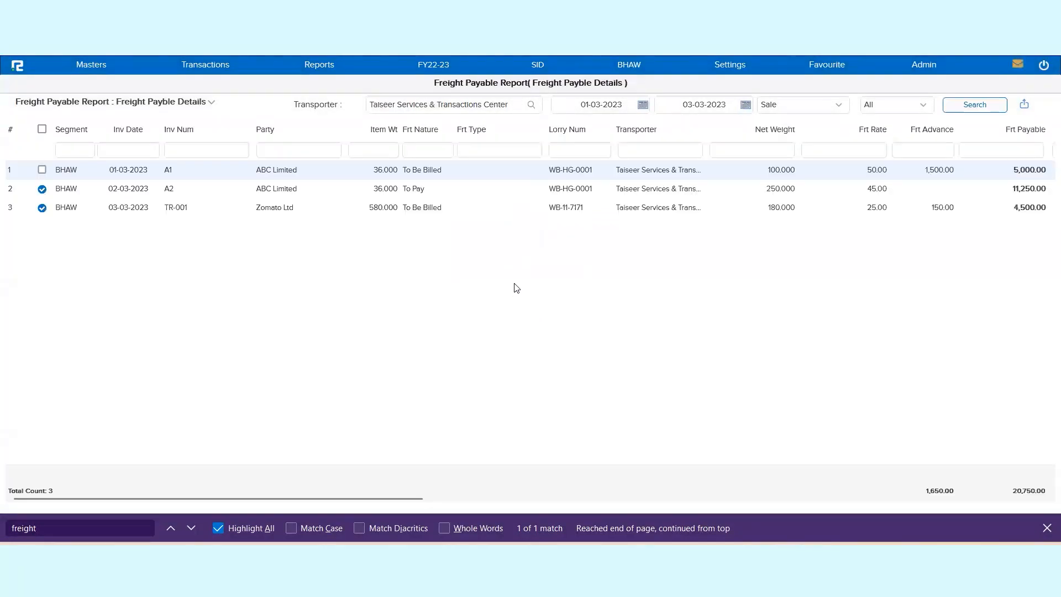
# Step: Review the saved bill, narration, expense ledger and TDS details in the TR-001 row
pyautogui.click(576, 208)
pyautogui.moveTo(362, 499); pyautogui.dragTo(707, 522)
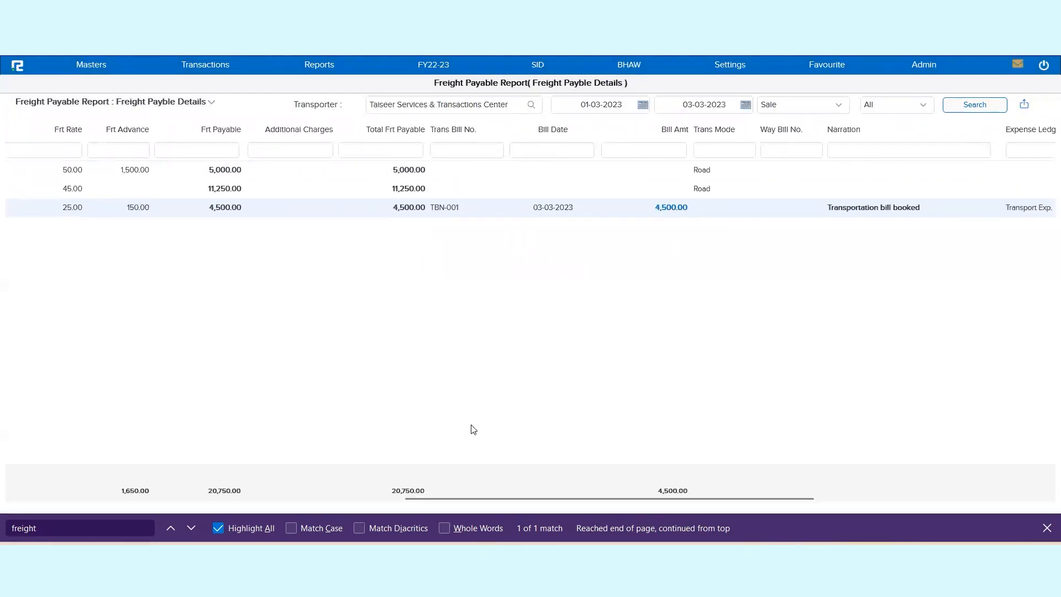
pyautogui.hscroll(2, 445, 467)
pyautogui.hscroll(4, 445, 467)
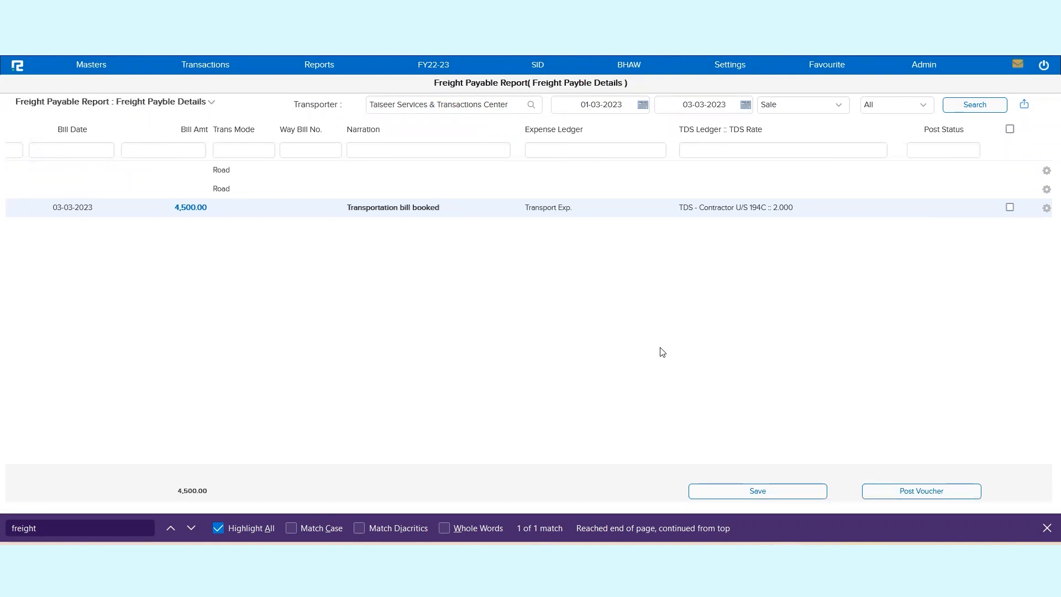
pyautogui.doubleClick(733, 213)
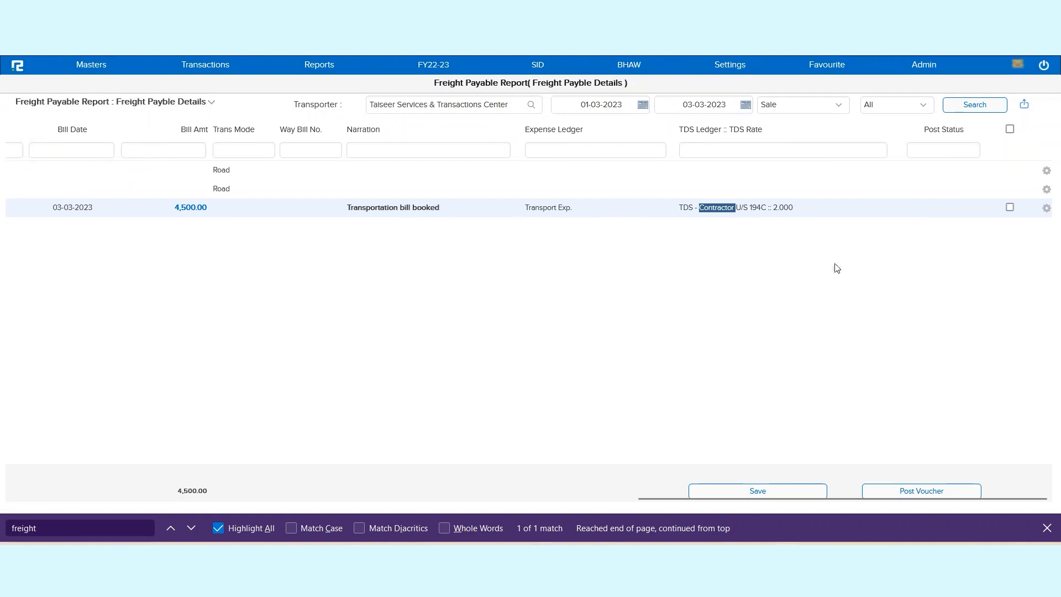
# Step: Mark the TR-001 bill for voucher posting
pyautogui.click(1011, 210)
pyautogui.click(776, 493)
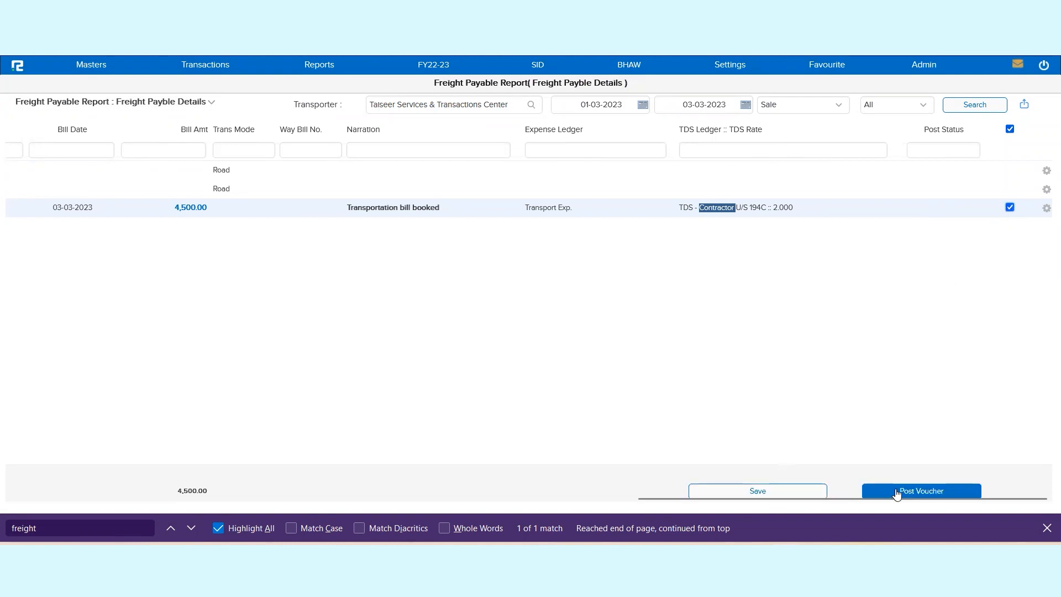
pyautogui.click(847, 446)
# Step: Open the Day Book in a separate tab, check the vouchers dated 03-03-2023, and return to the Freight Payable report
pyautogui.click(318, 65)
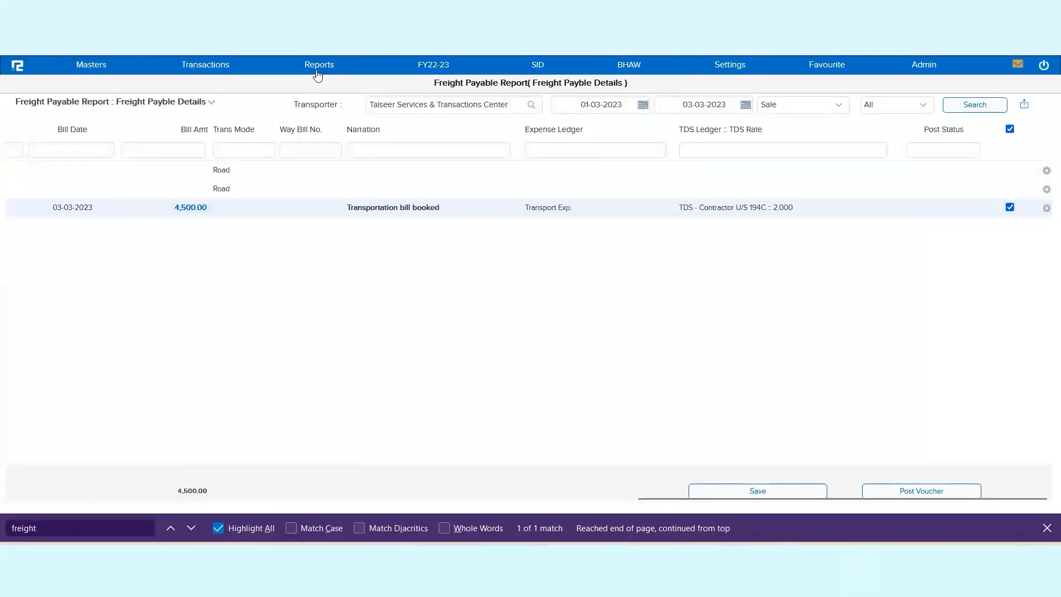
pyautogui.click(318, 87)
pyautogui.click(302, 130)
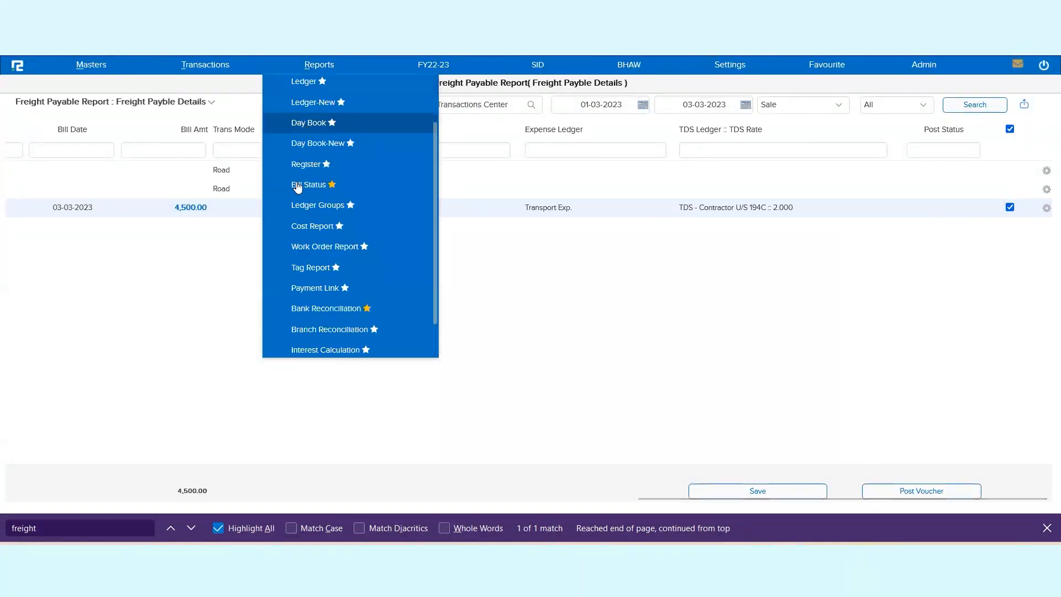
pyautogui.rightClick(311, 125)
pyautogui.click(346, 138)
pyautogui.hotkey('ctrl', 'Tab')
pyautogui.click(692, 111)
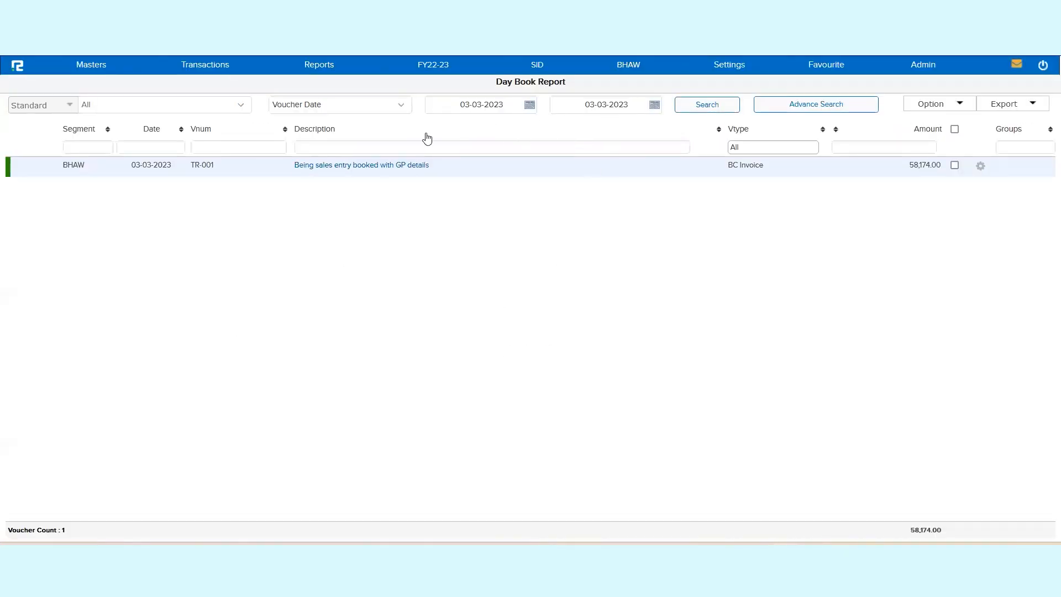
pyautogui.tripleClick(747, 165)
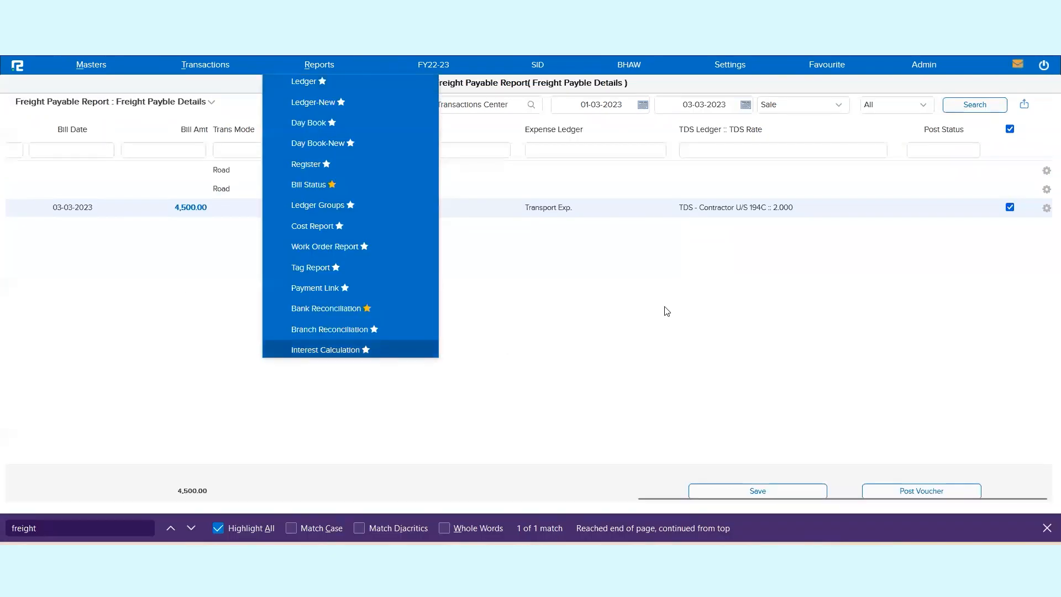
pyautogui.click(663, 310)
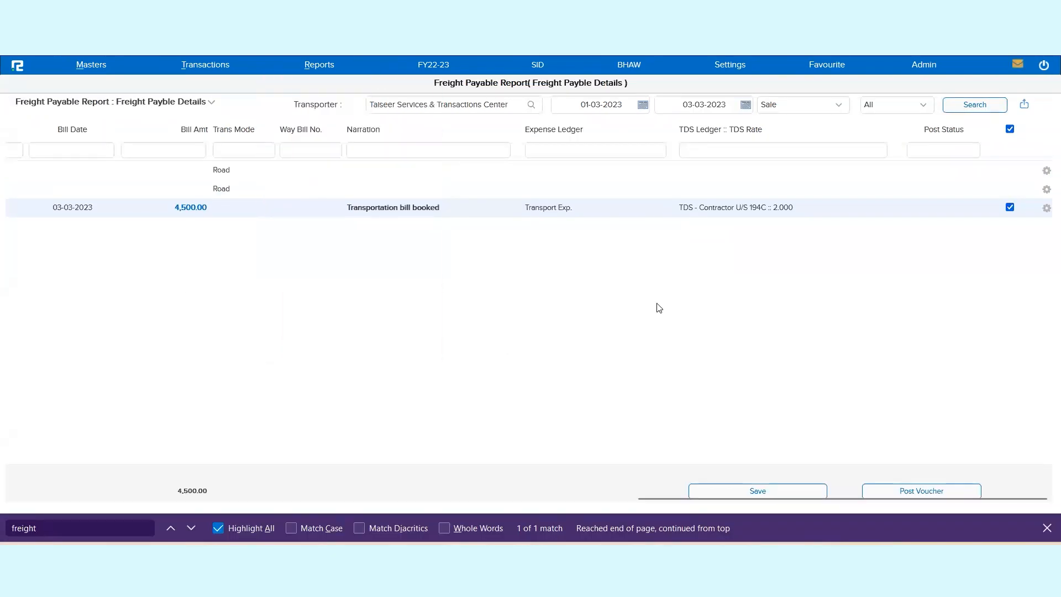
# Step: Post the voucher for the marked TR-001 bill with date 03-03-2023 and voucher type Journal
pyautogui.click(926, 493)
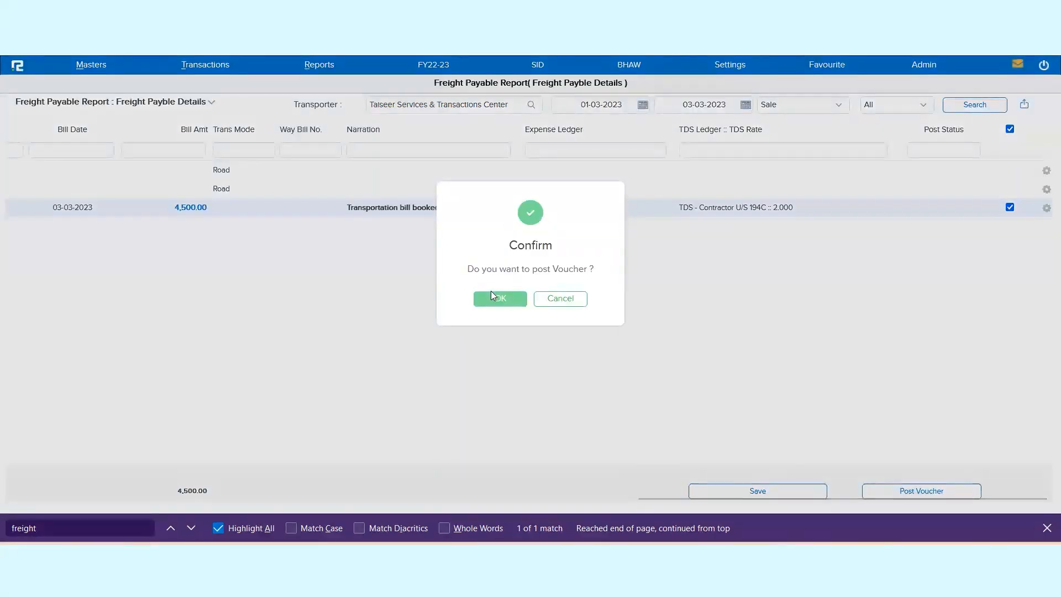
pyautogui.click(505, 303)
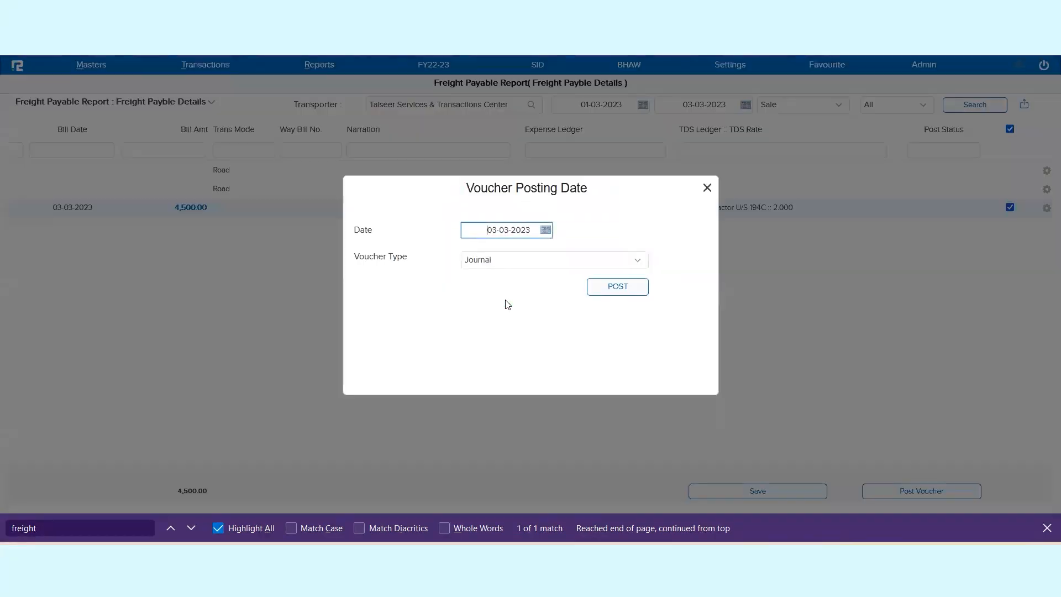
pyautogui.tripleClick(510, 228)
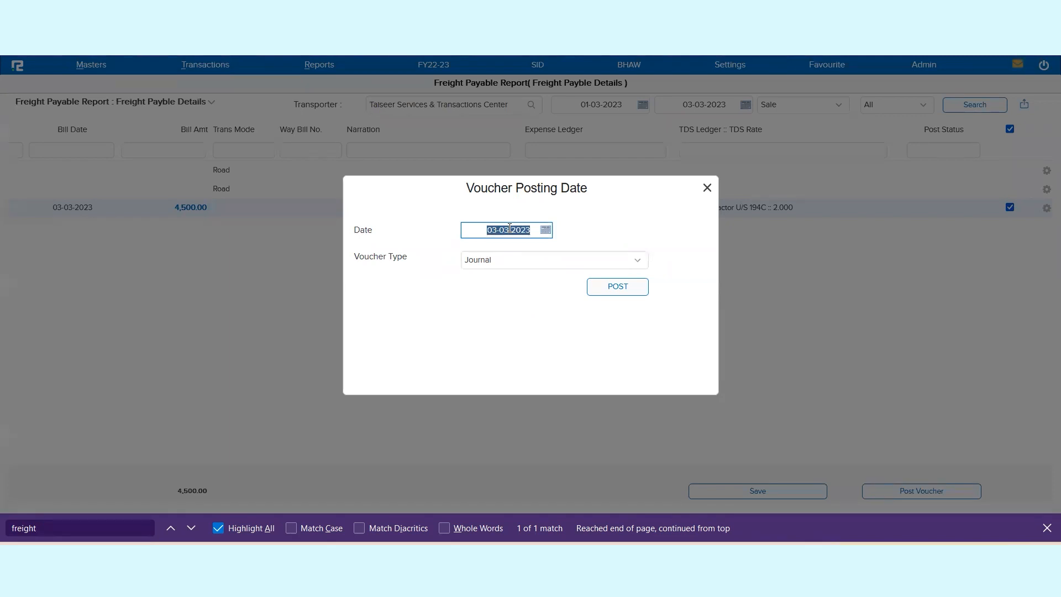
pyautogui.click(514, 267)
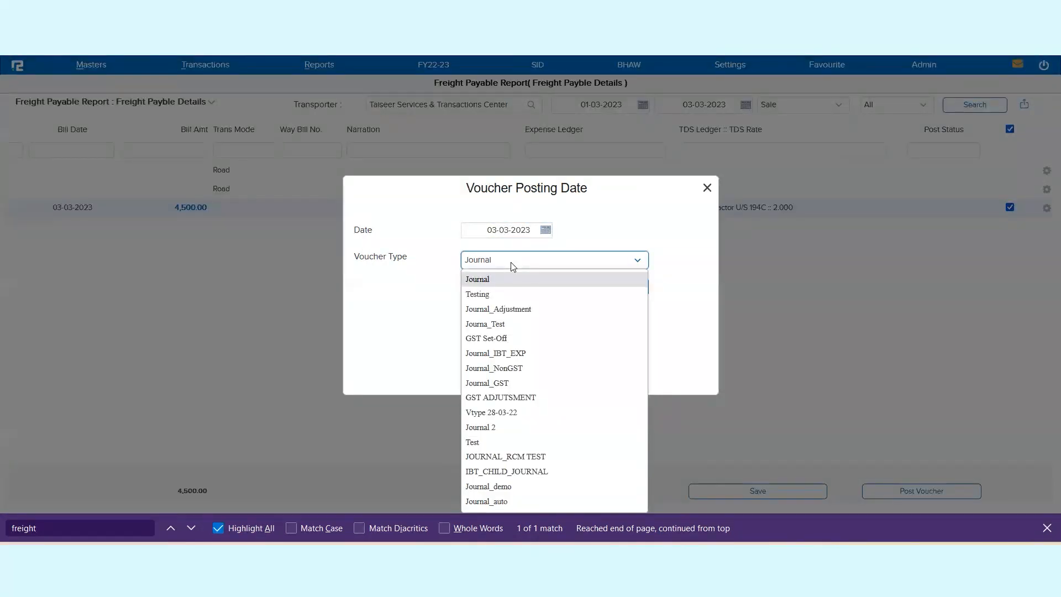
pyautogui.click(591, 238)
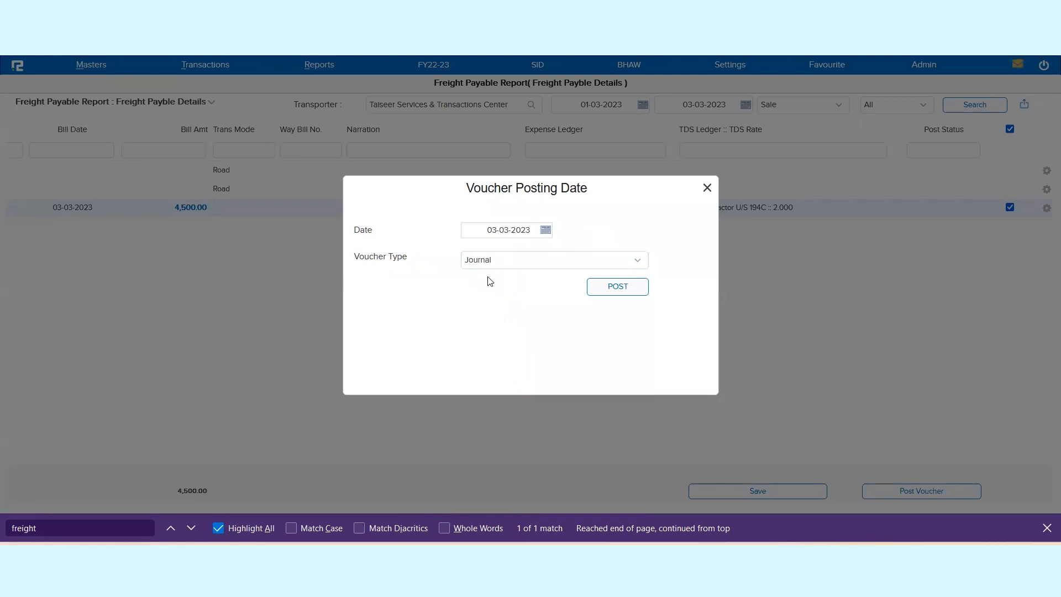
pyautogui.click(507, 232)
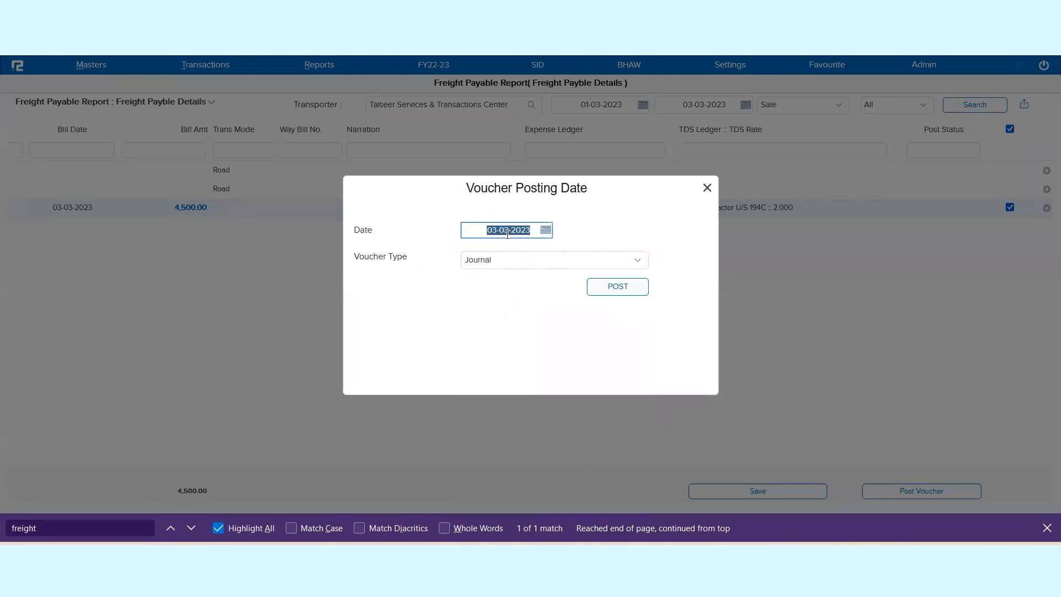
pyautogui.click(617, 290)
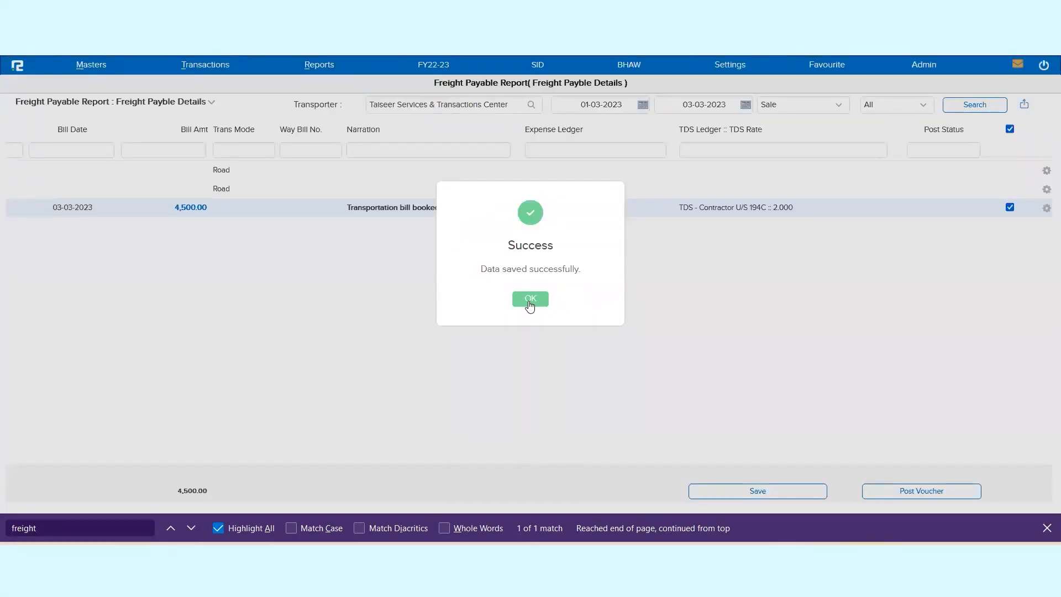
pyautogui.click(530, 301)
# Step: Open the Day Book report and search for vouchers dated 03-03-2023
pyautogui.click(320, 66)
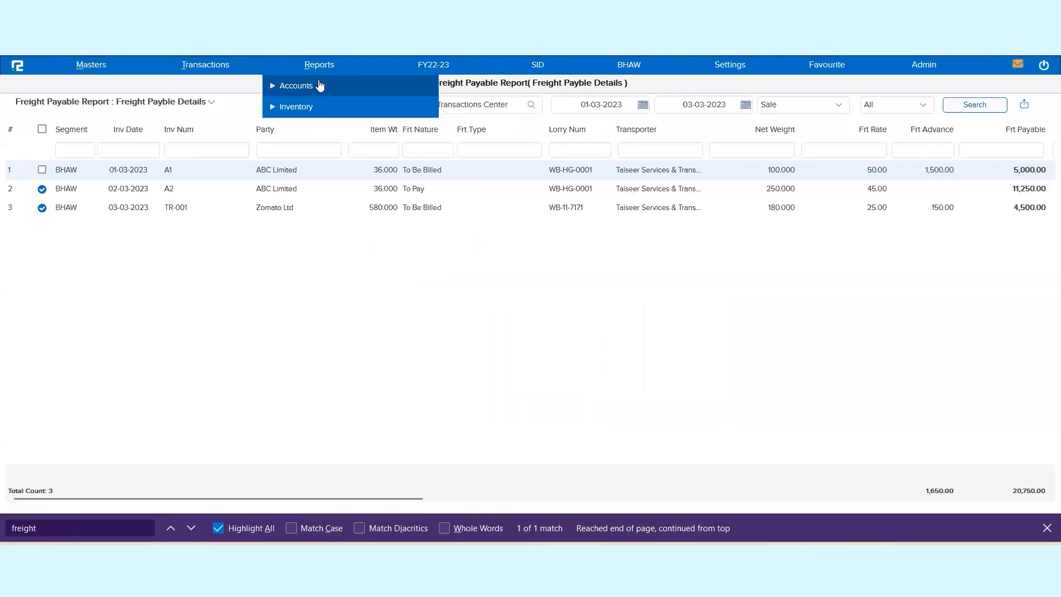
pyautogui.click(320, 84)
pyautogui.click(304, 150)
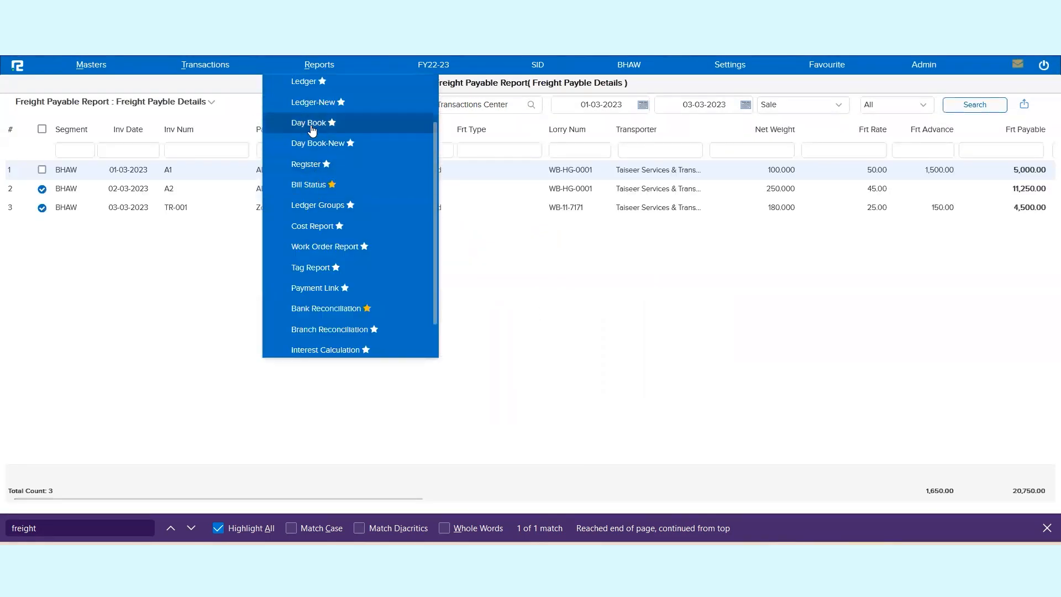
pyautogui.click(308, 125)
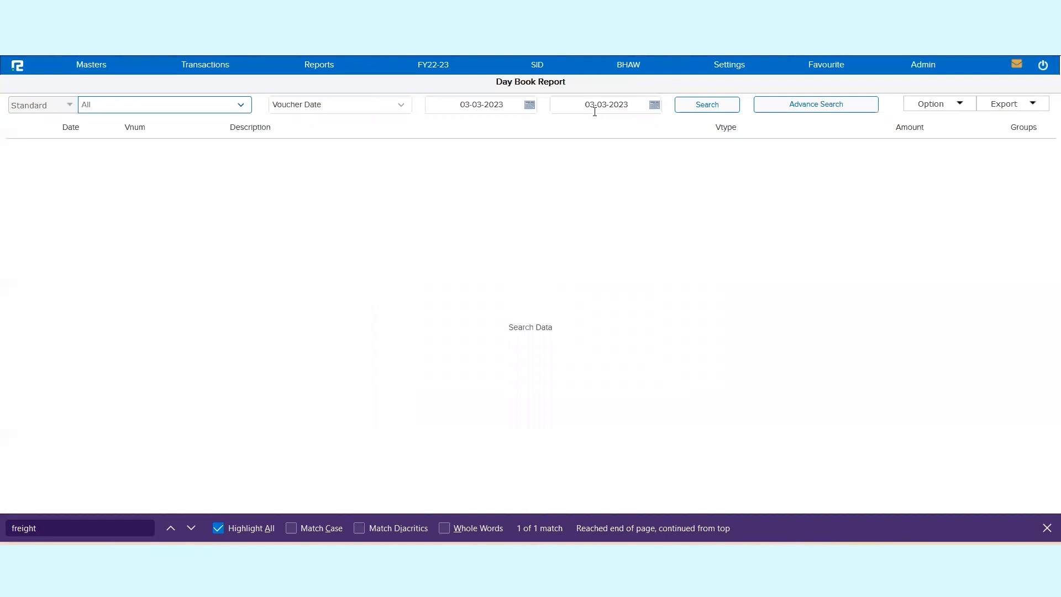
pyautogui.click(709, 108)
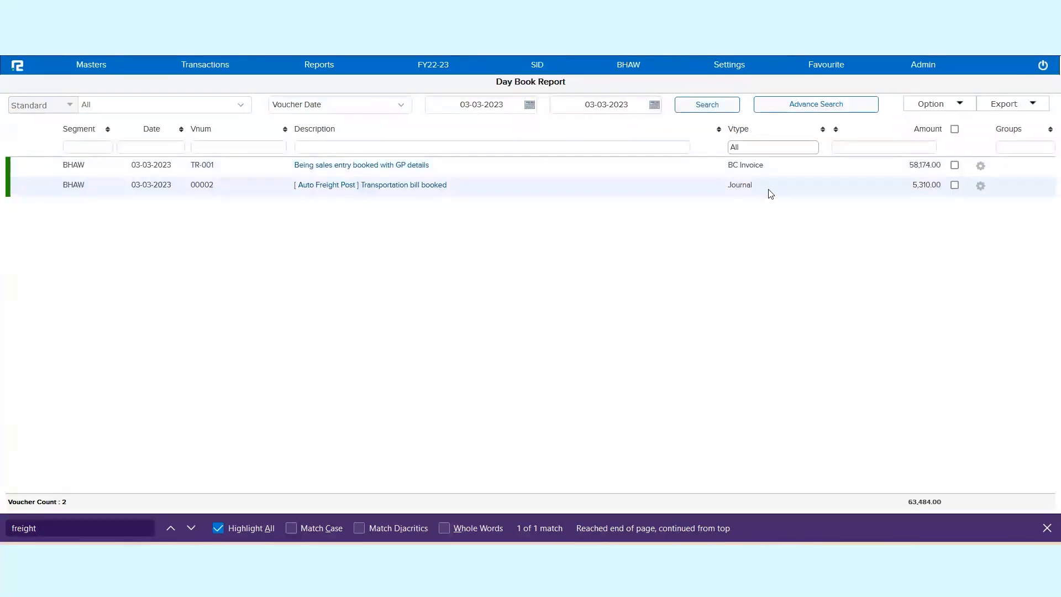
# Step: Open the Auto Freight Post journal voucher and examine its narration and IGST-Payable-RCM ledger line
pyautogui.click(769, 191)
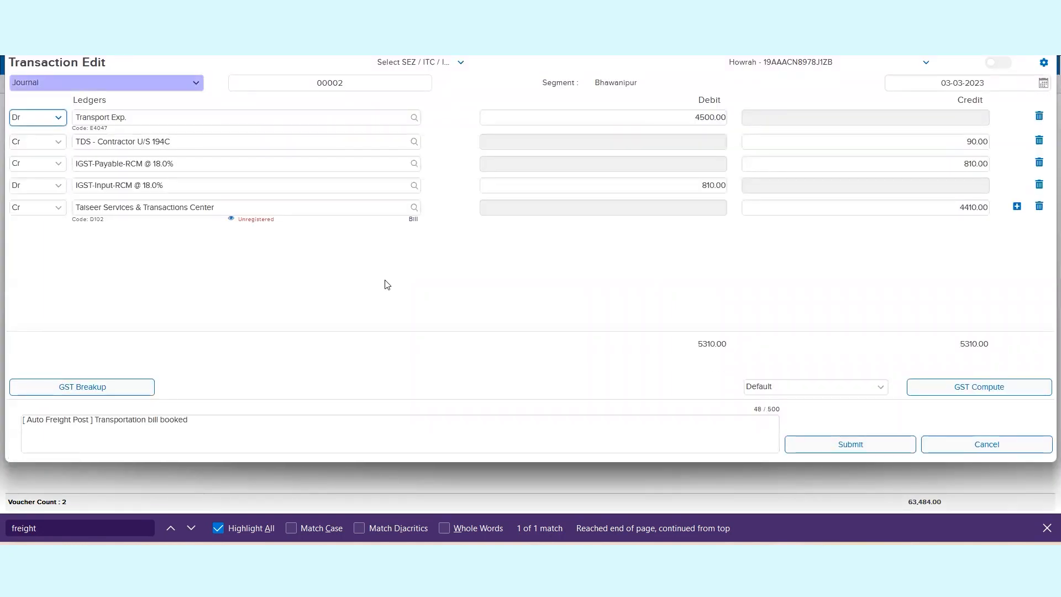
pyautogui.click(165, 430)
pyautogui.hotkey('ctrl', 'a')
pyautogui.click(221, 359)
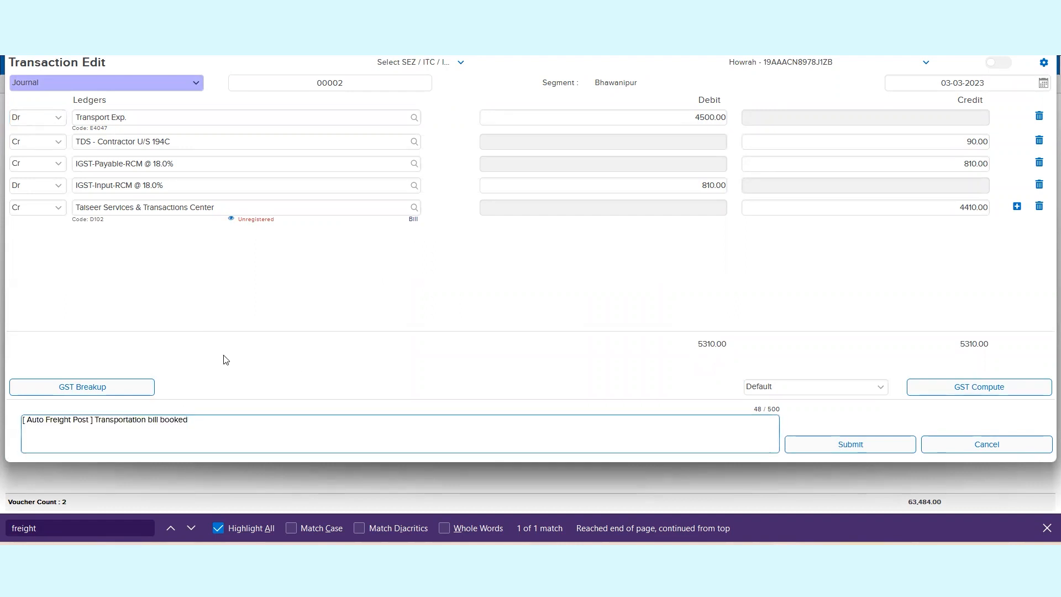
pyautogui.click(143, 166)
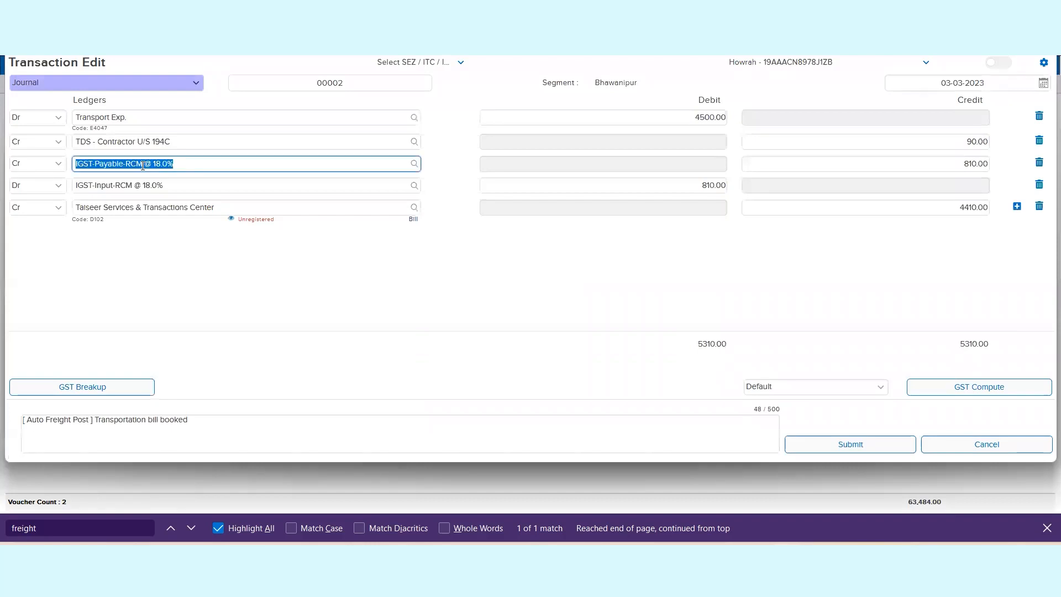
pyautogui.doubleClick(143, 166)
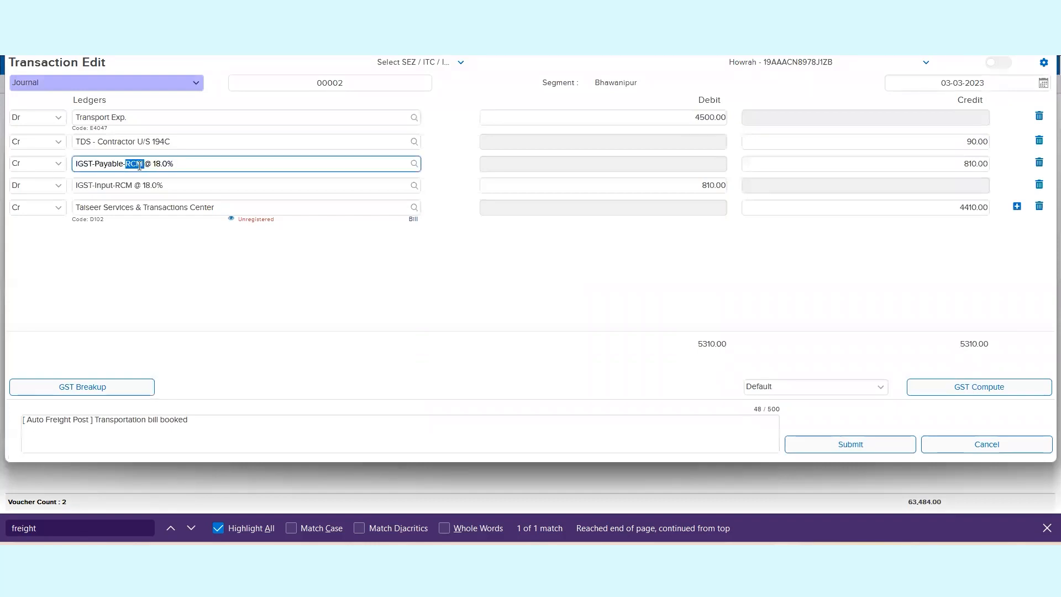
# Step: Examine the Transport Exp. line and the transporter's bill reference in the journal voucher, and close it
pyautogui.click(115, 118)
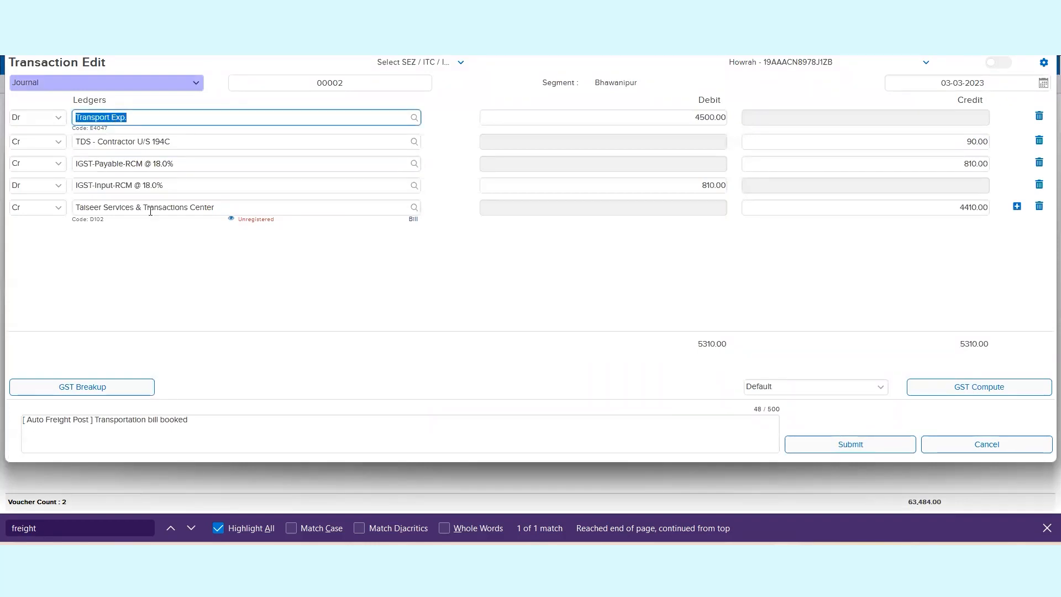
pyautogui.click(412, 220)
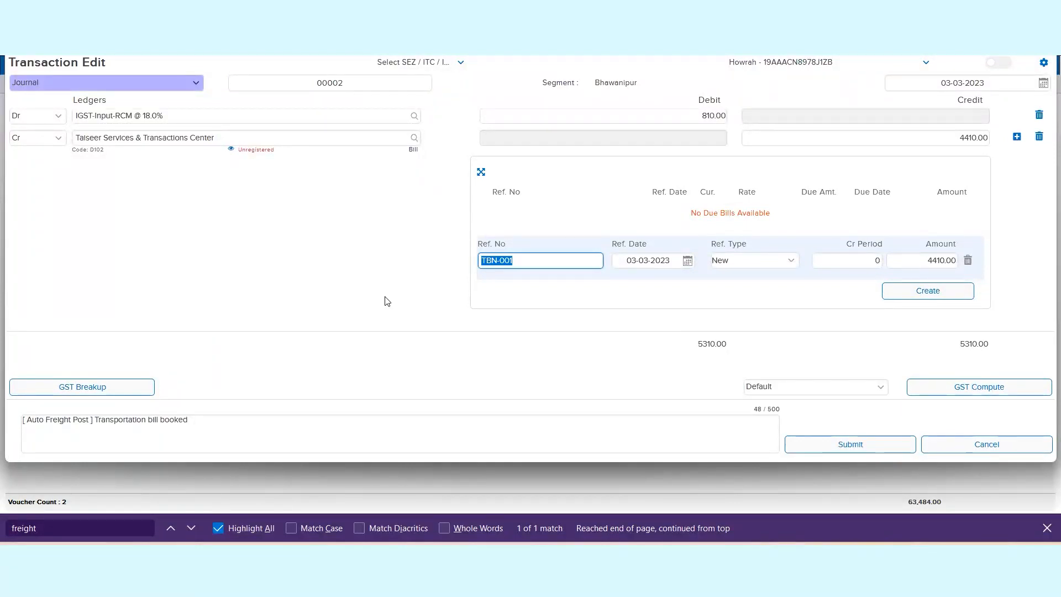
pyautogui.click(415, 148)
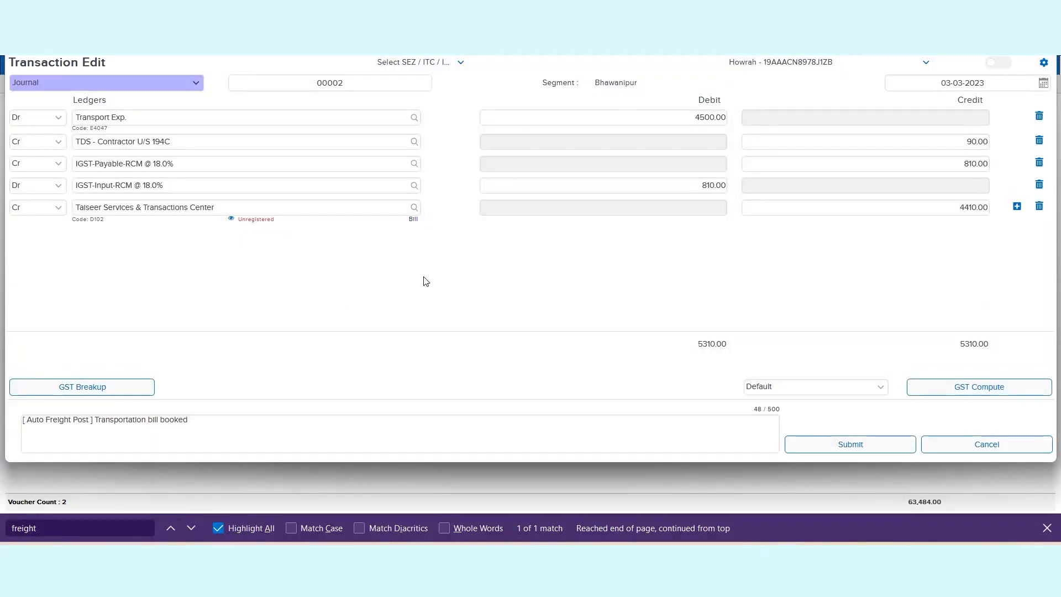
pyautogui.press('Escape')
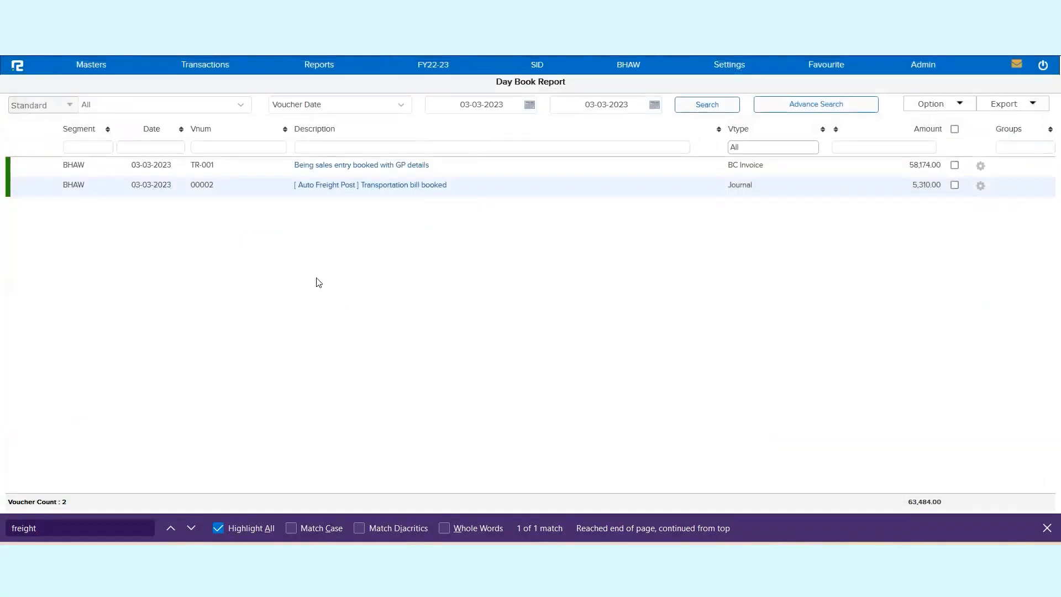
# Step: Open the Freight Payable report from the Inventory Sale Cycle reports
pyautogui.click(324, 67)
pyautogui.click(324, 85)
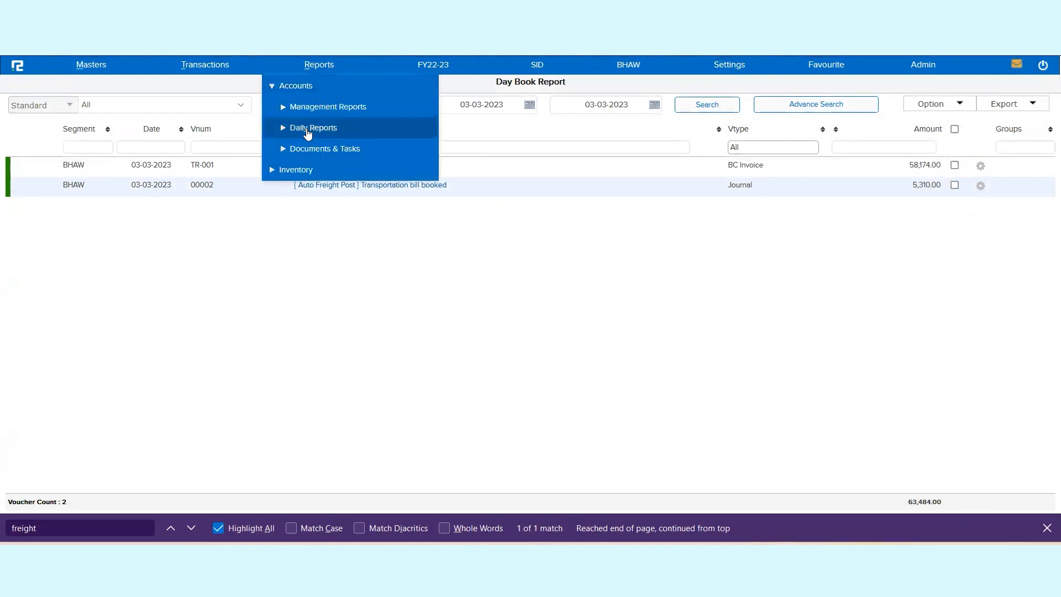
pyautogui.click(313, 132)
pyautogui.scroll(-3, 351, 337)
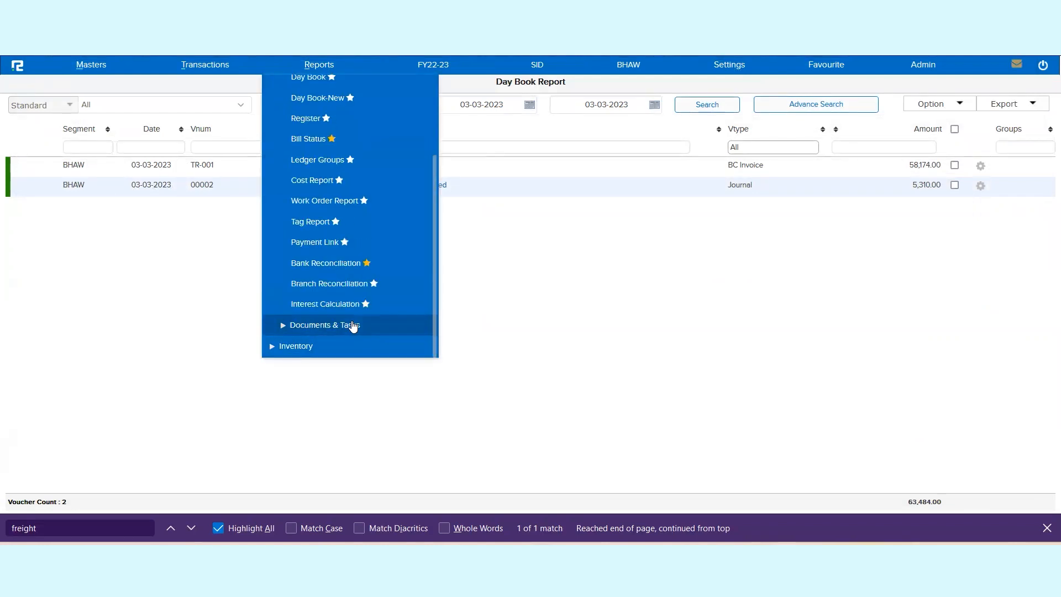
pyautogui.click(299, 346)
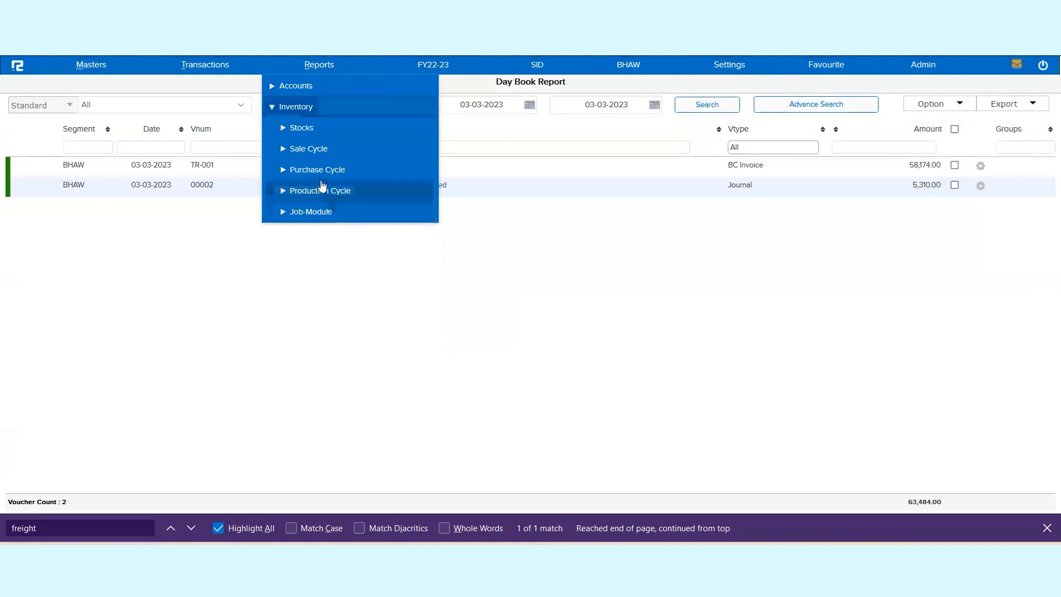
pyautogui.click(309, 156)
pyautogui.scroll(-2, 303, 321)
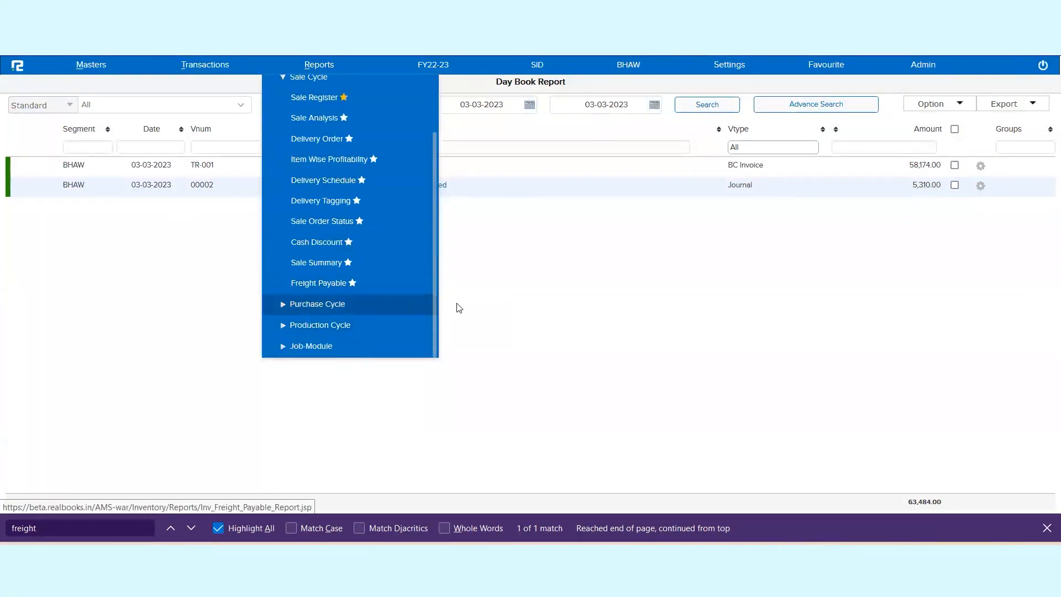
# Step: Switch the report to Freight Payble Details and search with transaction type Sale
pyautogui.click(190, 102)
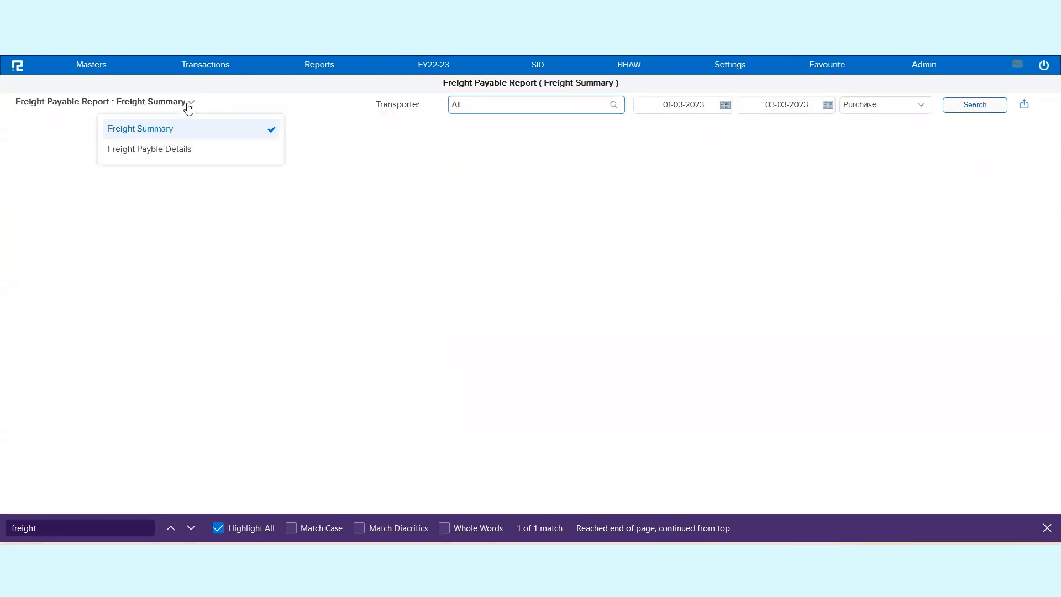
pyautogui.click(184, 153)
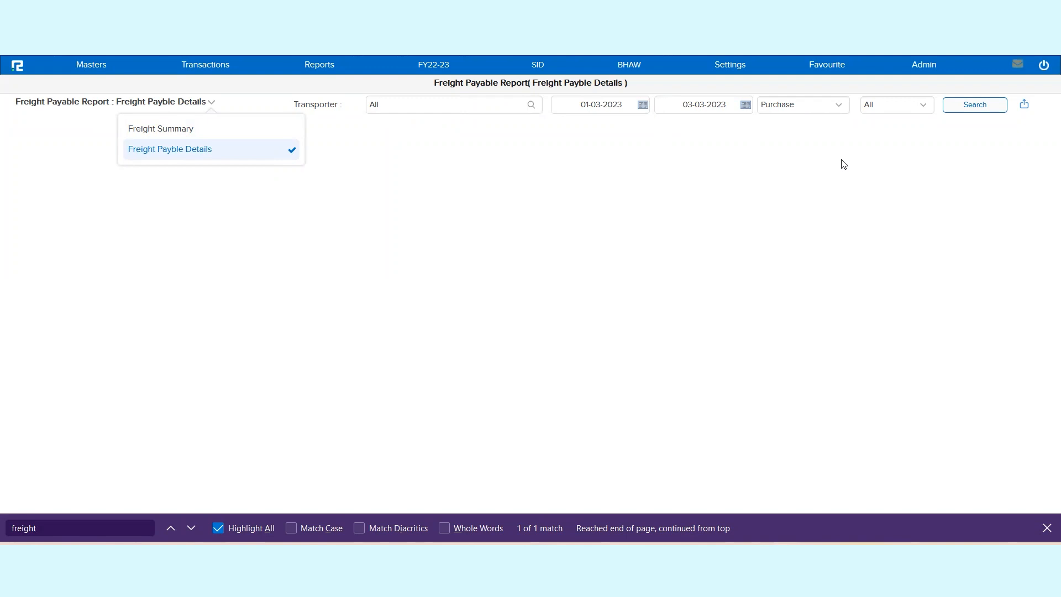
pyautogui.click(795, 107)
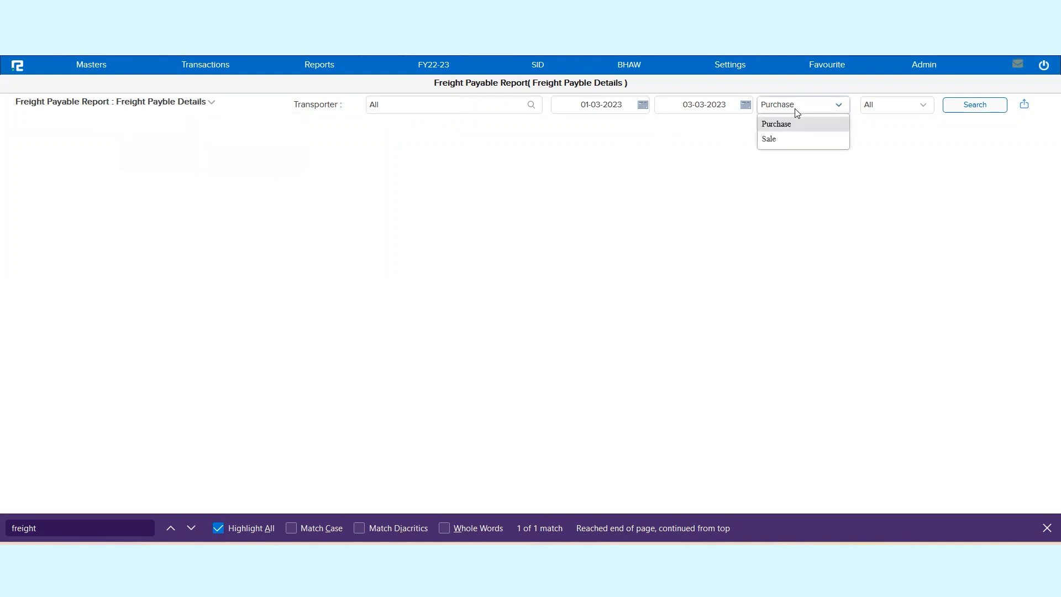
pyautogui.click(781, 141)
pyautogui.click(949, 105)
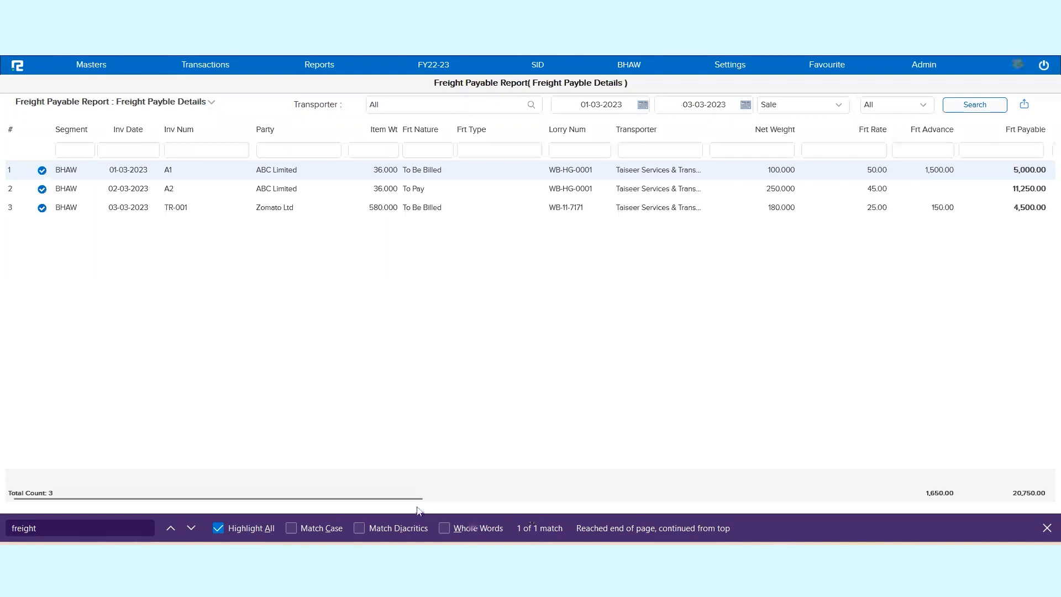
# Step: Examine the TR-001 row's bill amount, ledger details and post status across the report columns
pyautogui.moveTo(418, 499); pyautogui.dragTo(845, 504)
pyautogui.doubleClick(626, 208)
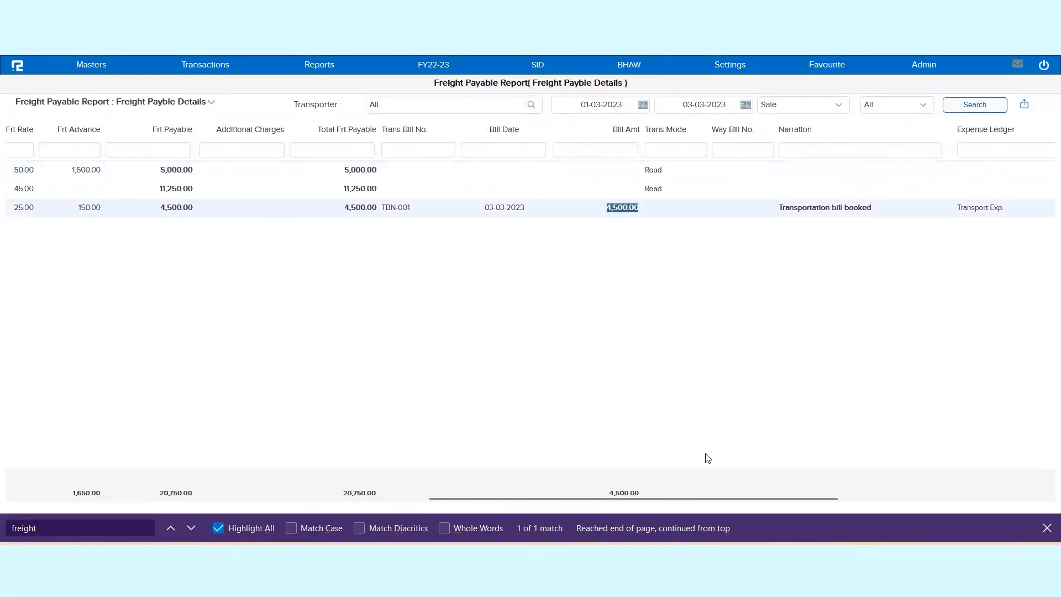
pyautogui.moveTo(760, 499); pyautogui.dragTo(990, 497)
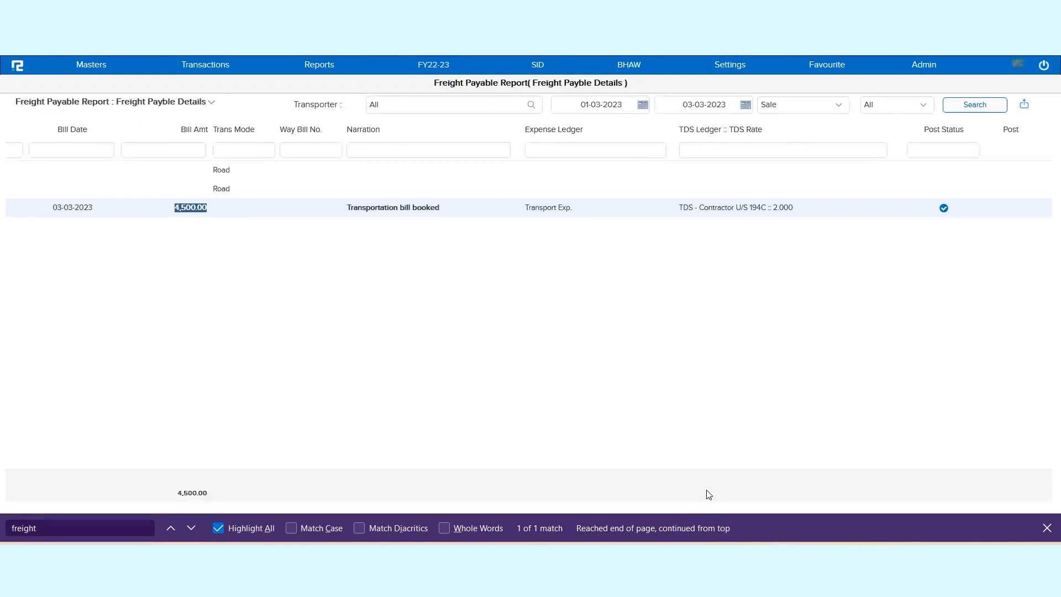
pyautogui.moveTo(741, 498); pyautogui.dragTo(305, 499)
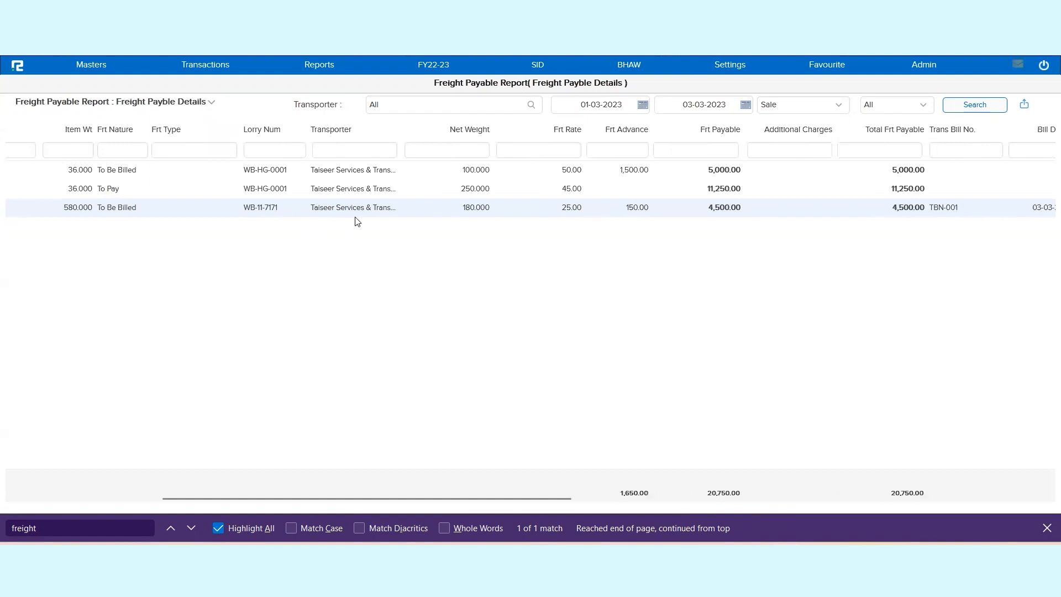
# Step: Filter the freight details by transporter Taiseer Services & Transactions Center
pyautogui.tripleClick(363, 205)
pyautogui.click(408, 111)
pyautogui.write('Taiseer Services & Transactions Center')
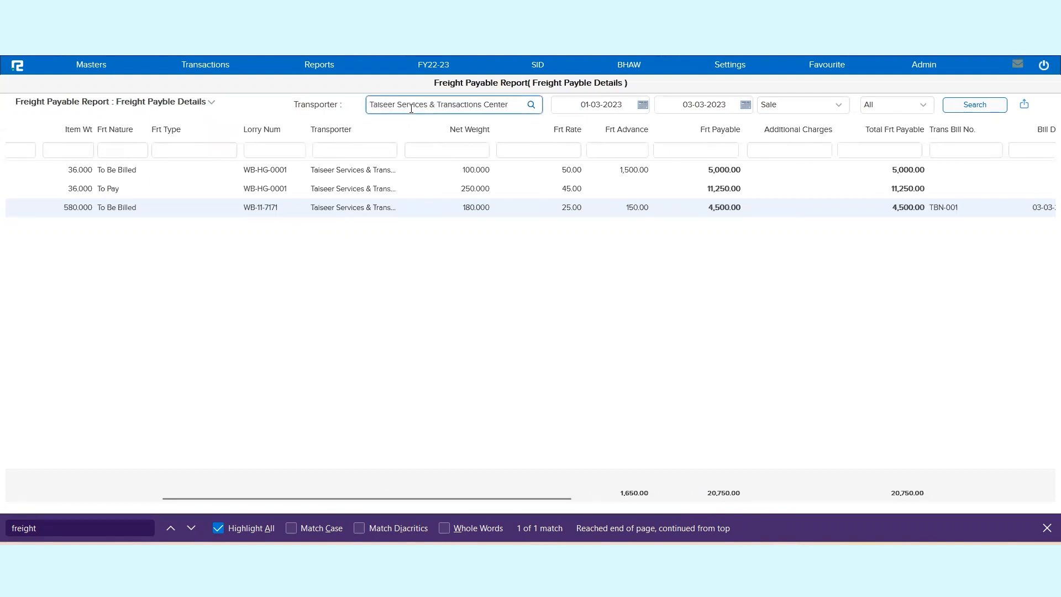
pyautogui.click(417, 139)
pyautogui.click(970, 105)
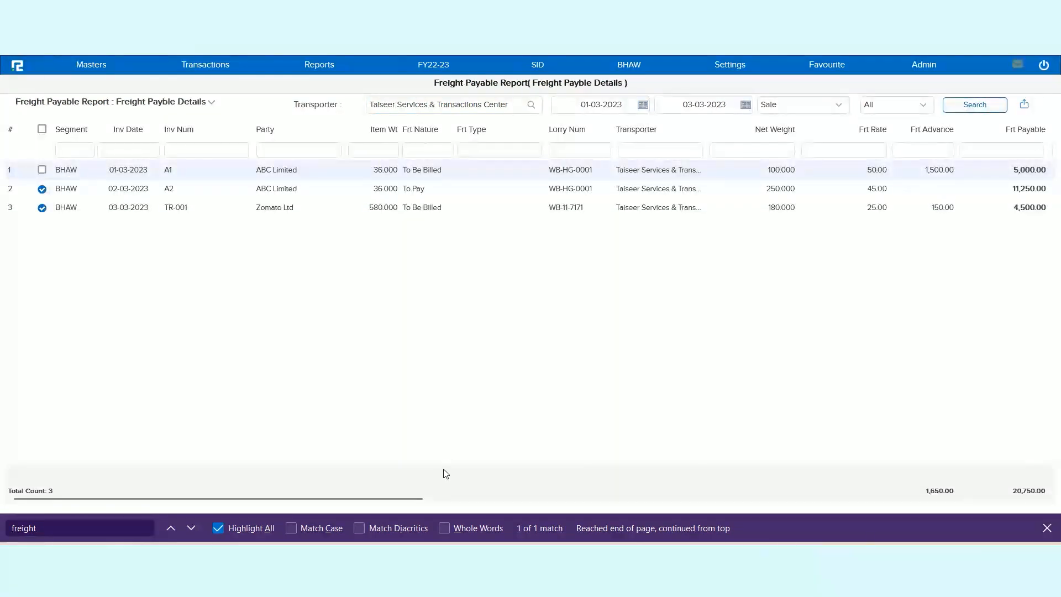
# Step: Check the options available for the TR-001 row and examine its TDS ledger, narration and bill amount
pyautogui.moveTo(408, 499); pyautogui.dragTo(1045, 519)
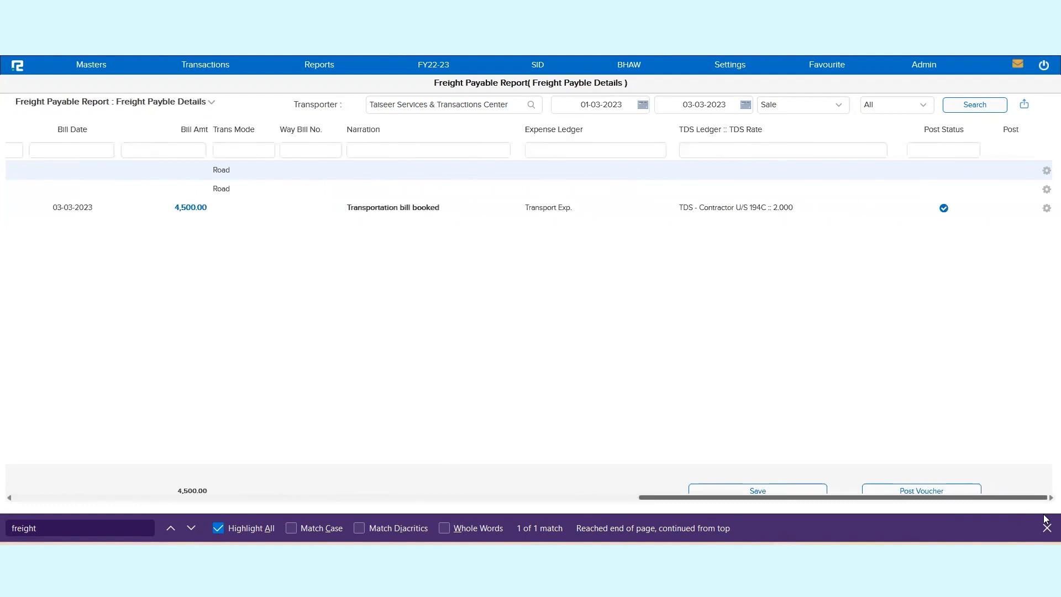
pyautogui.click(1046, 208)
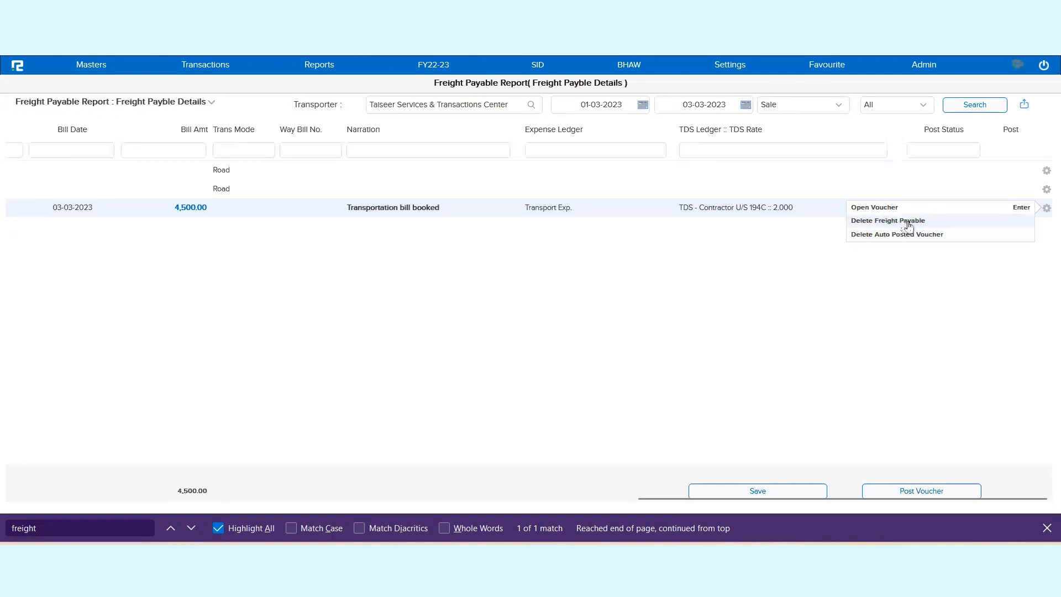
pyautogui.click(794, 210)
pyautogui.tripleClick(796, 210)
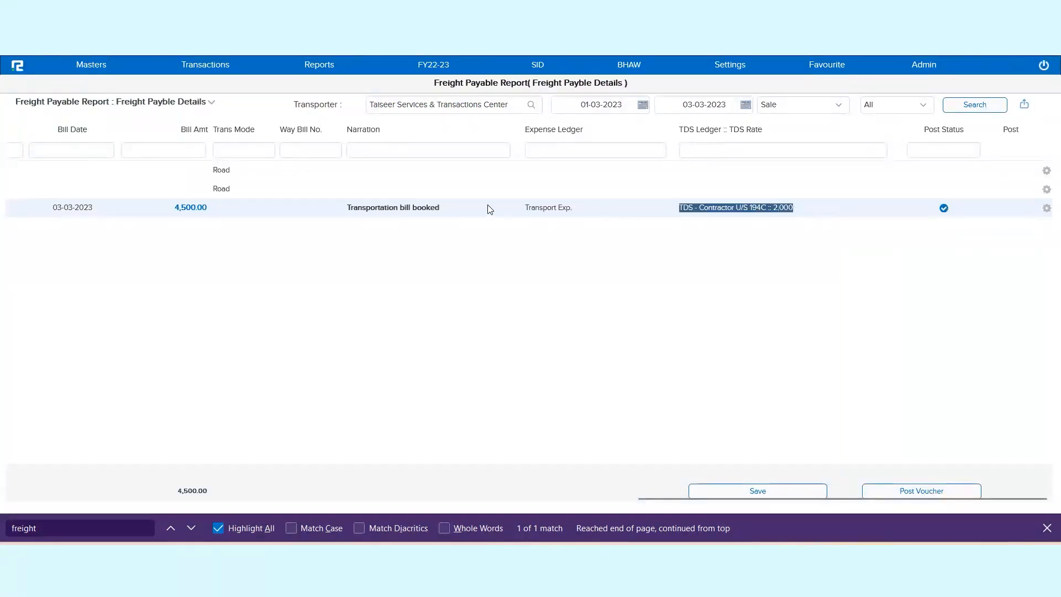
pyautogui.tripleClick(363, 210)
pyautogui.tripleClick(184, 207)
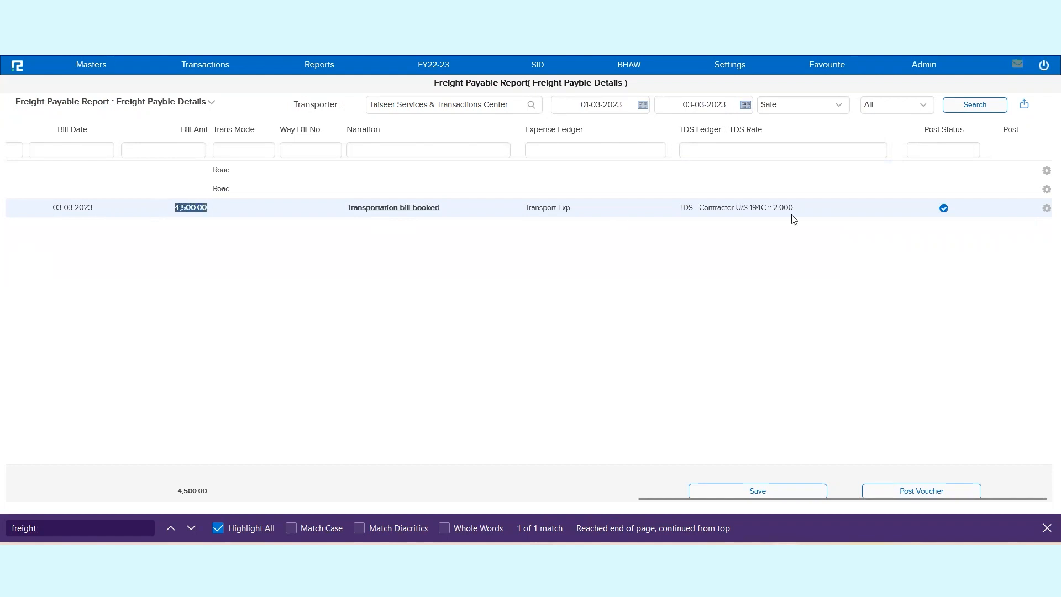
# Step: Delete the auto-posted voucher of the TR-001 bill and refresh the Day Book search to check the vouchers
pyautogui.click(1040, 209)
pyautogui.click(1046, 209)
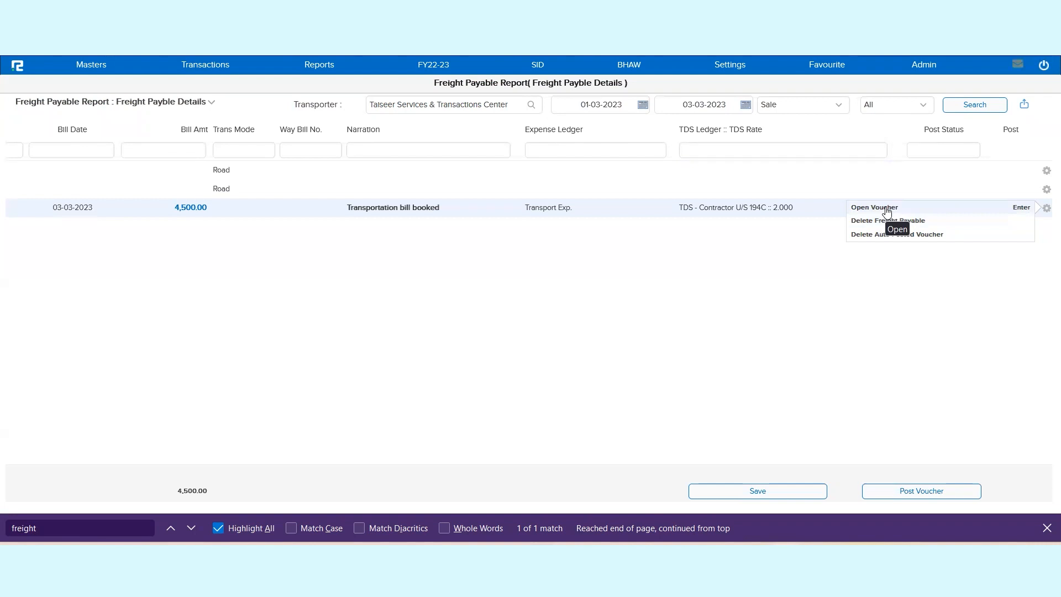
pyautogui.click(891, 236)
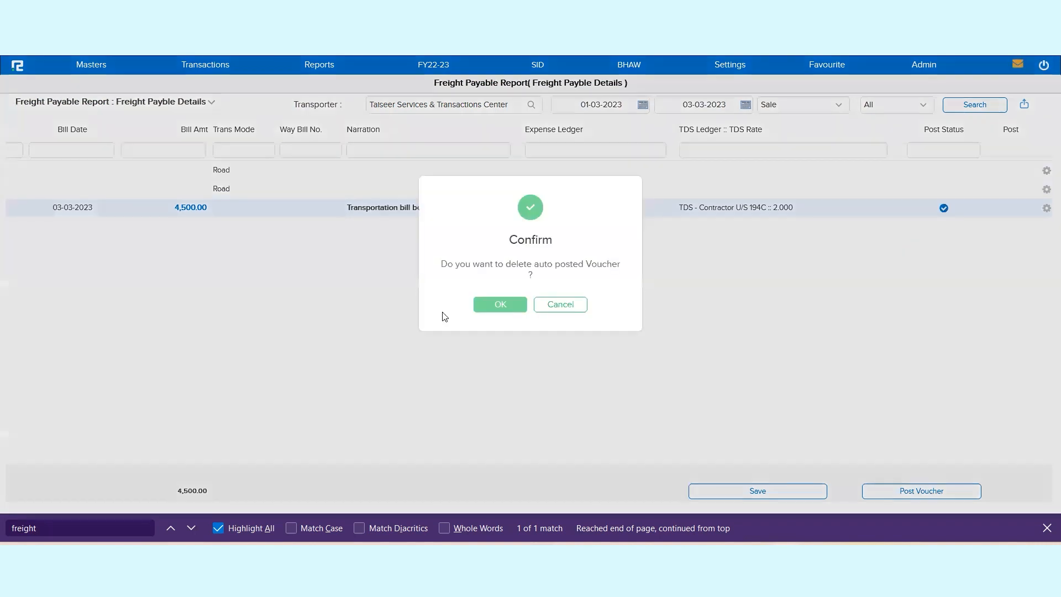
pyautogui.click(483, 308)
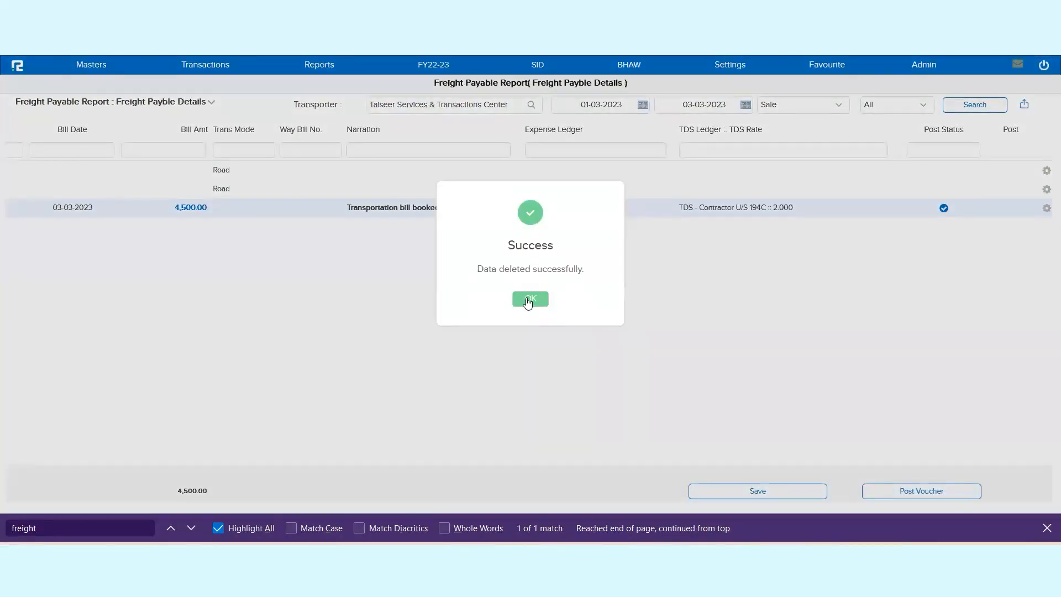
pyautogui.click(528, 302)
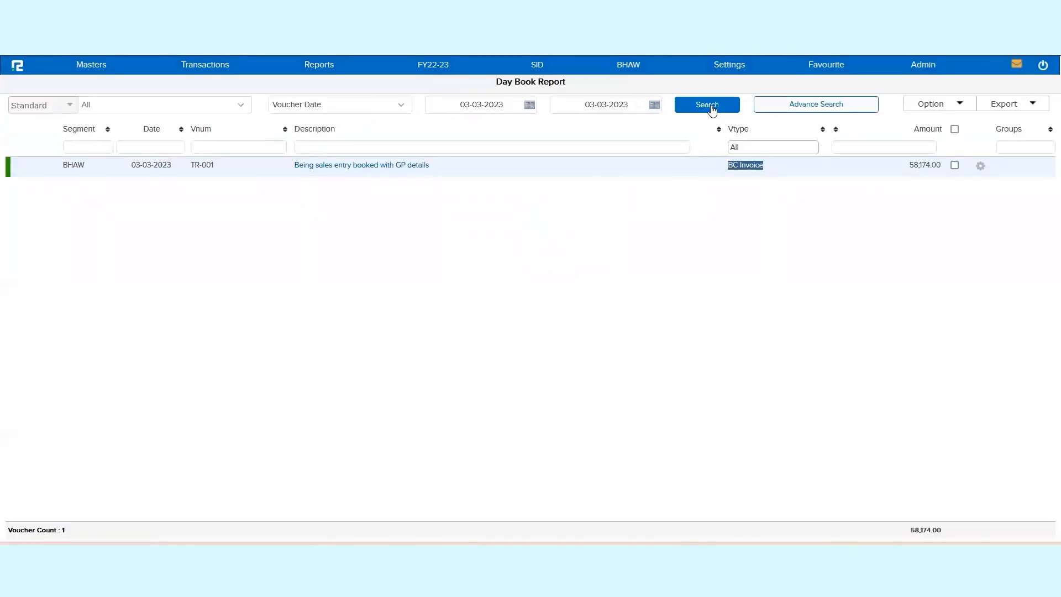
pyautogui.click(707, 104)
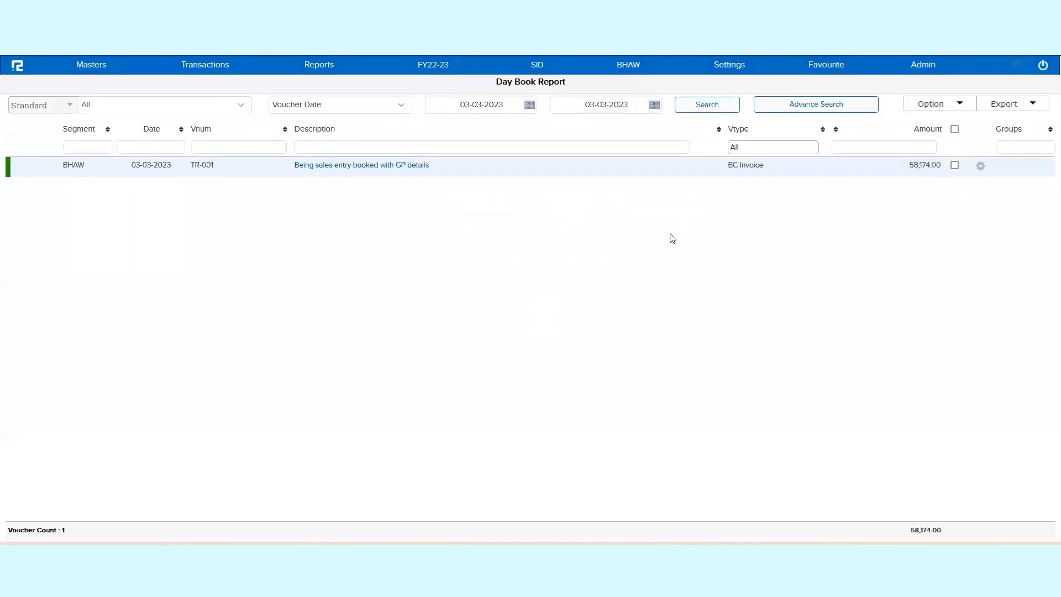
pyautogui.click(711, 108)
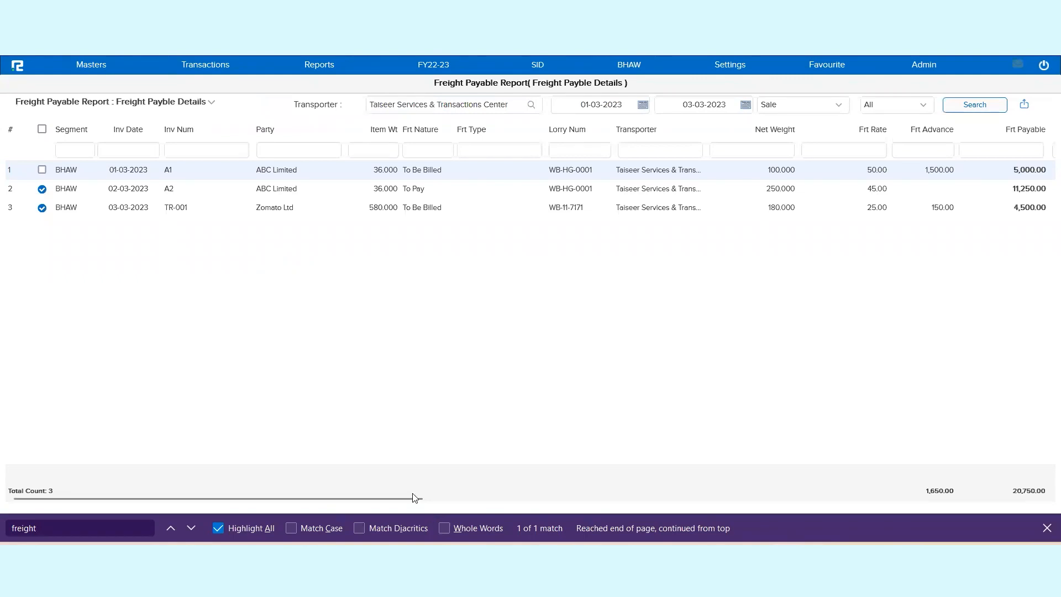
# Step: Delete the freight payable entry of the TR-001 bill in the Freight Payable report
pyautogui.moveTo(415, 497); pyautogui.dragTo(814, 498)
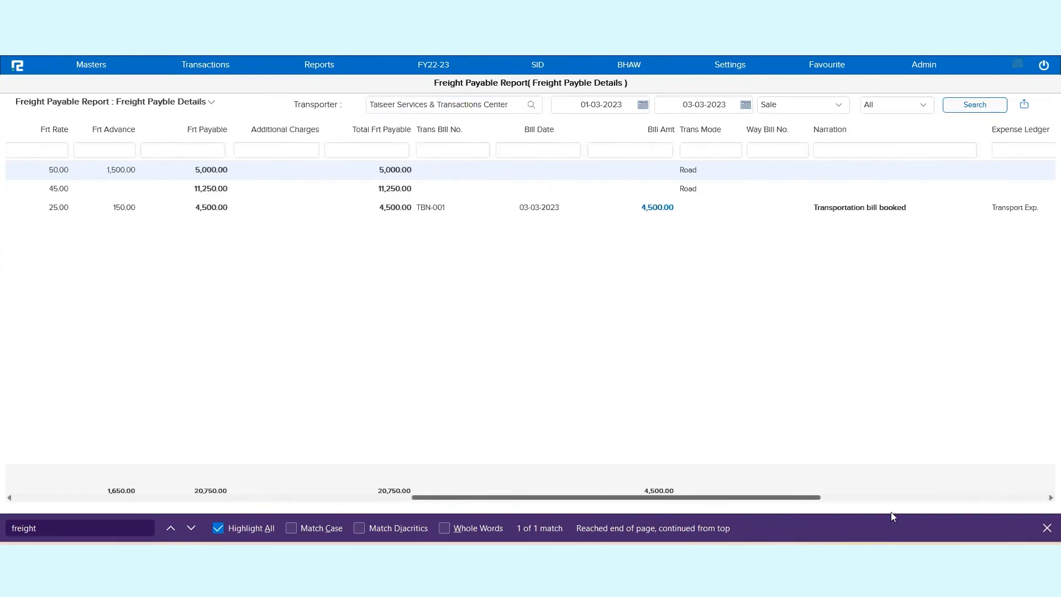
pyautogui.moveTo(890, 516); pyautogui.dragTo(1049, 516)
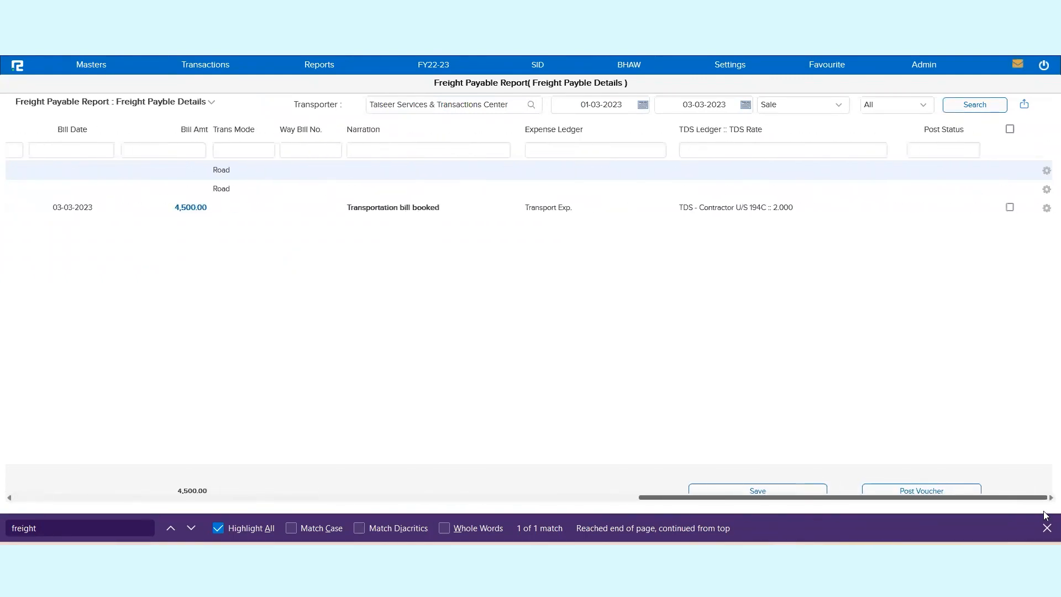
pyautogui.click(1010, 207)
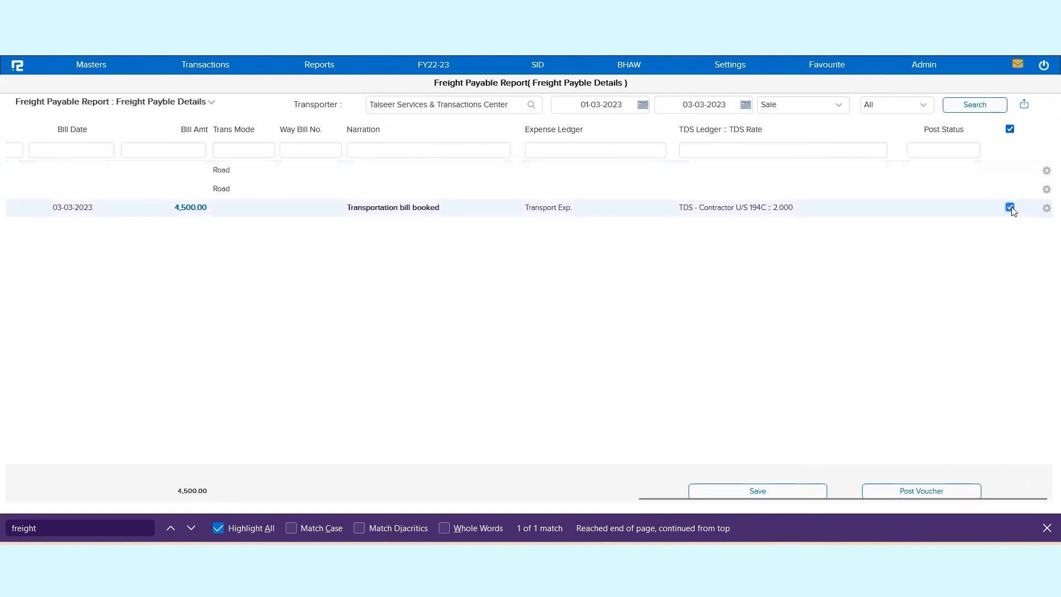
pyautogui.click(1045, 209)
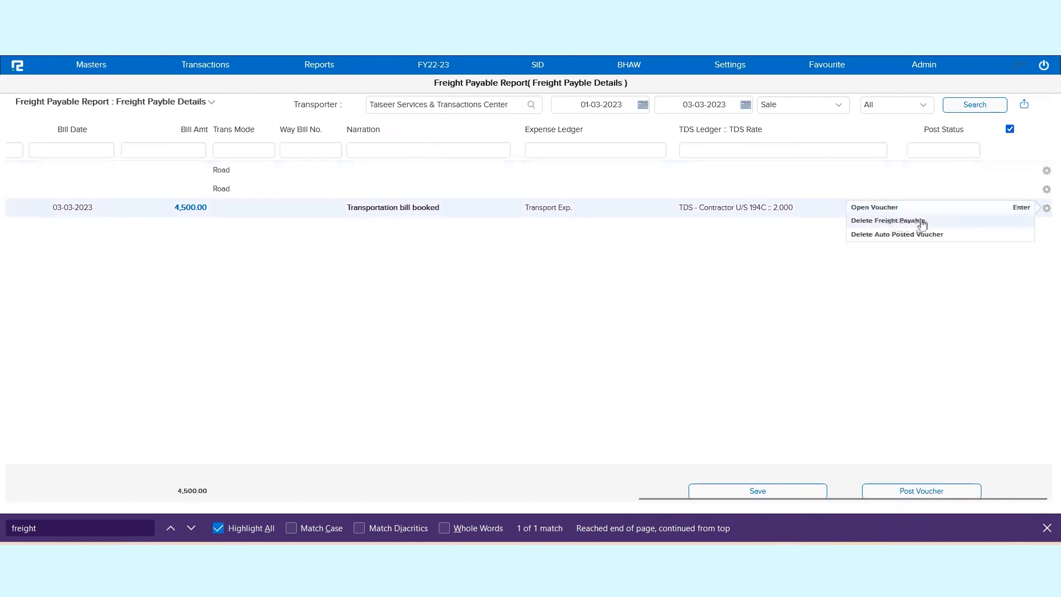
pyautogui.tripleClick(388, 216)
pyautogui.click(1046, 209)
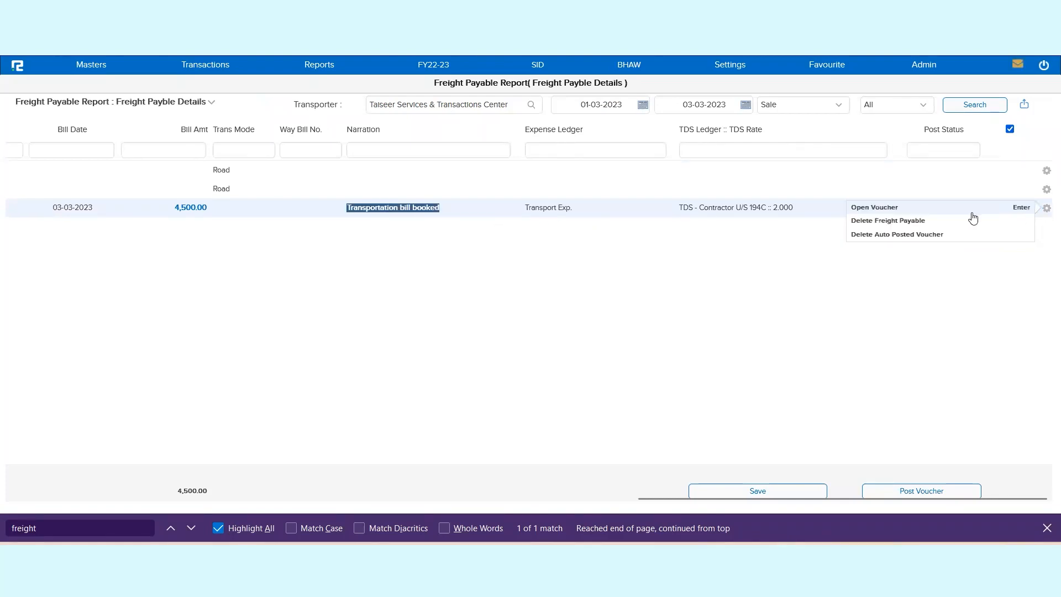
pyautogui.click(880, 222)
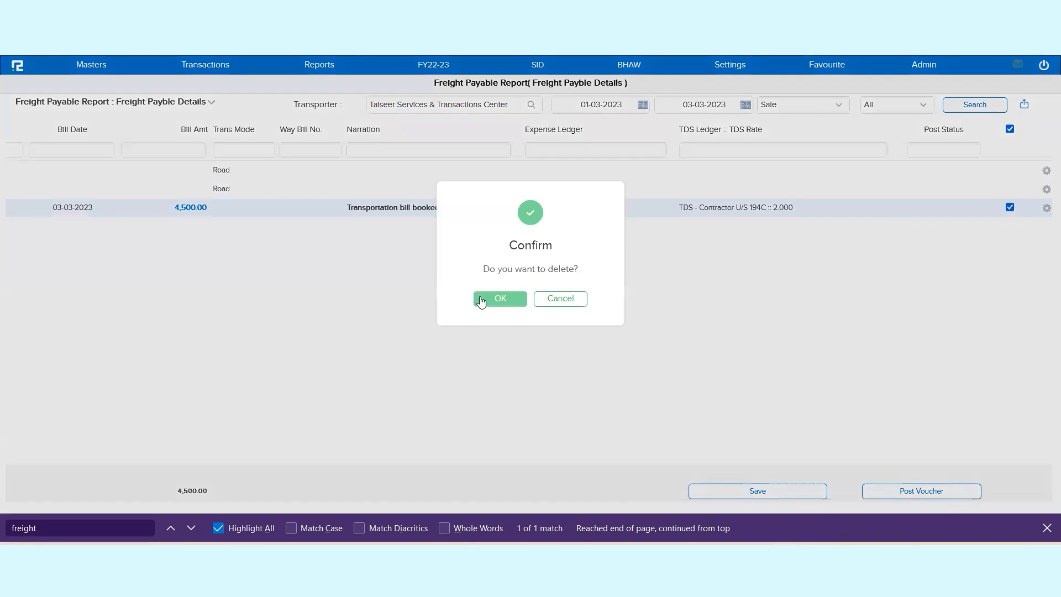
pyautogui.click(481, 301)
pyautogui.click(539, 305)
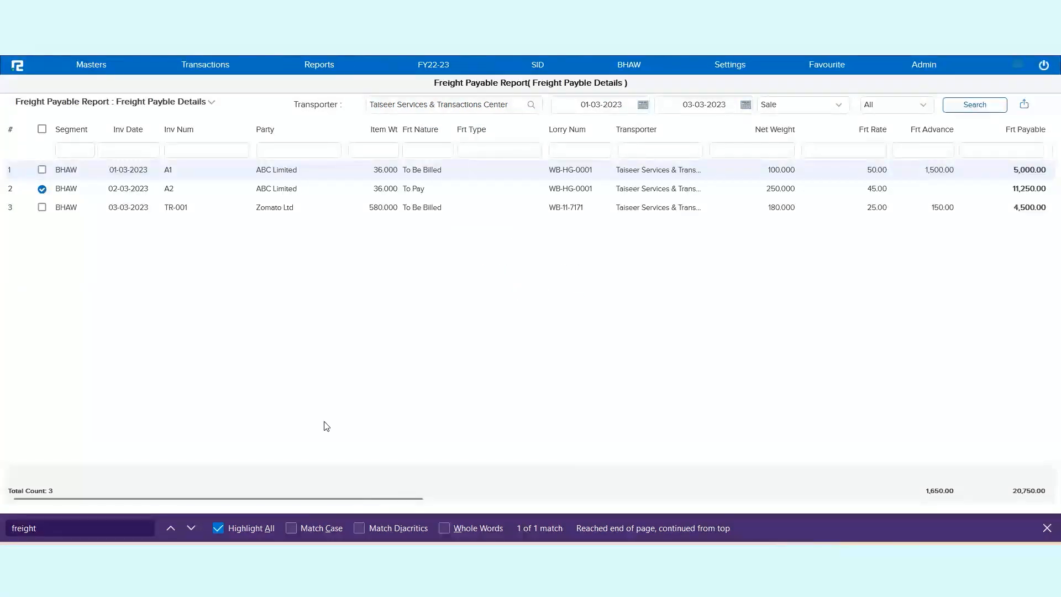
# Step: Mark the TR-001 and A1 invoices for bill booking and review their bill, narration, expense and TDS entry fields
pyautogui.tripleClick(128, 207)
pyautogui.click(42, 207)
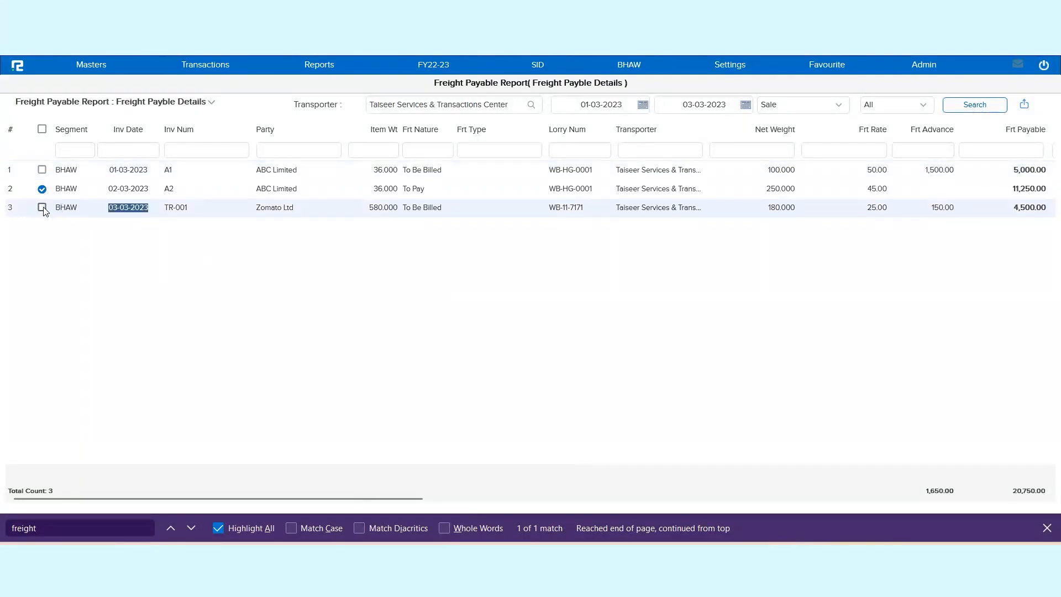
pyautogui.click(42, 170)
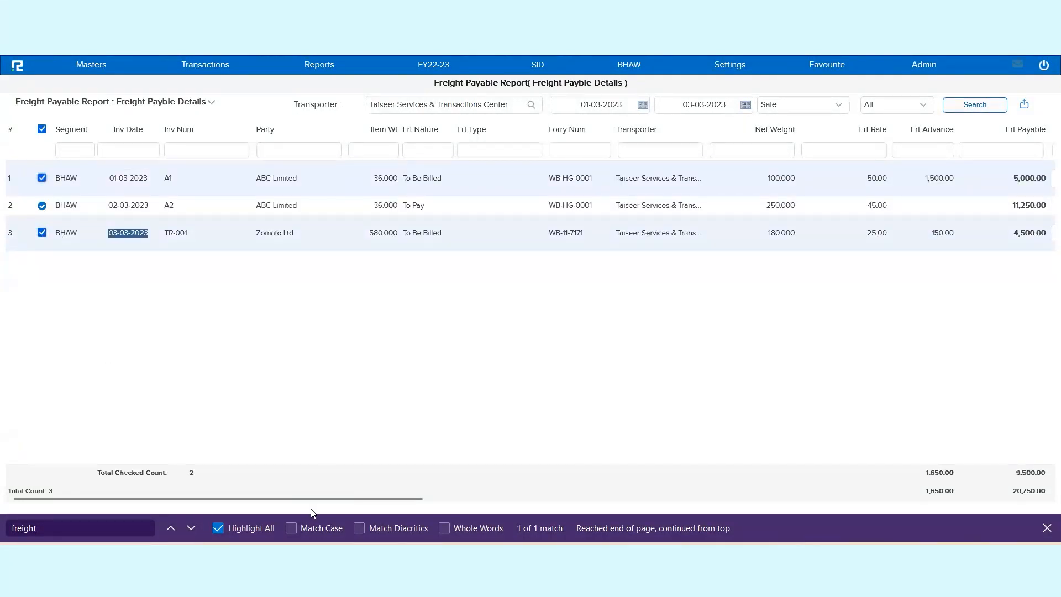
pyautogui.moveTo(324, 503); pyautogui.dragTo(247, 501)
pyautogui.moveTo(451, 500); pyautogui.dragTo(596, 521)
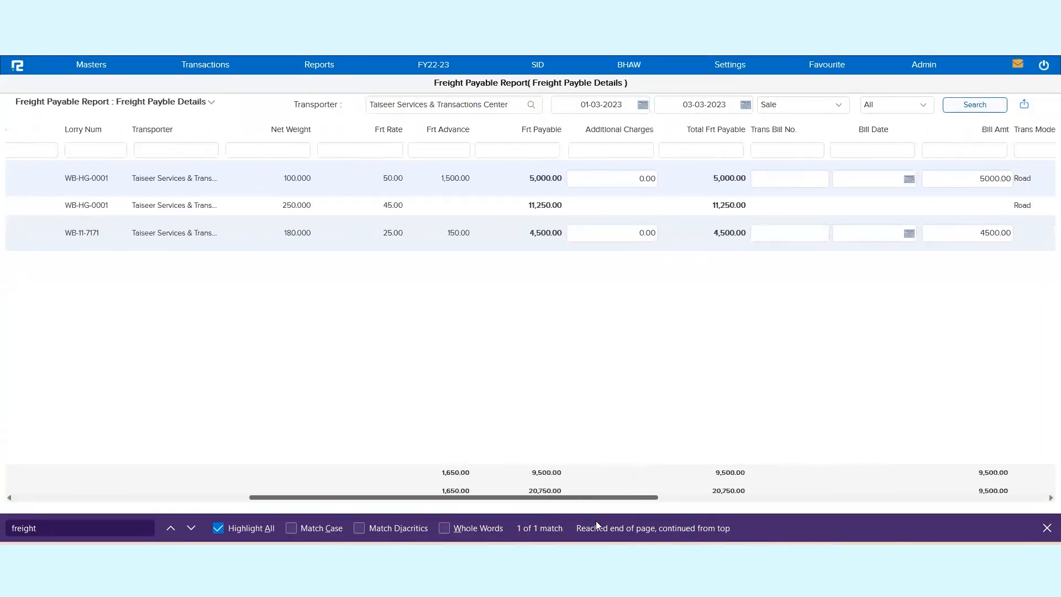
pyautogui.moveTo(595, 520); pyautogui.dragTo(752, 521)
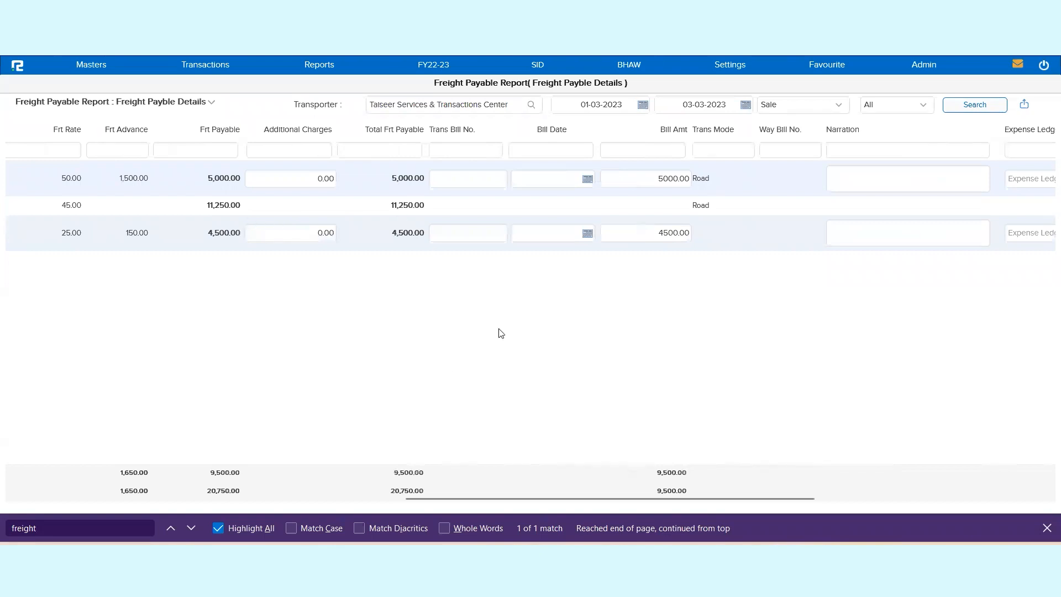
pyautogui.moveTo(794, 501); pyautogui.dragTo(1027, 503)
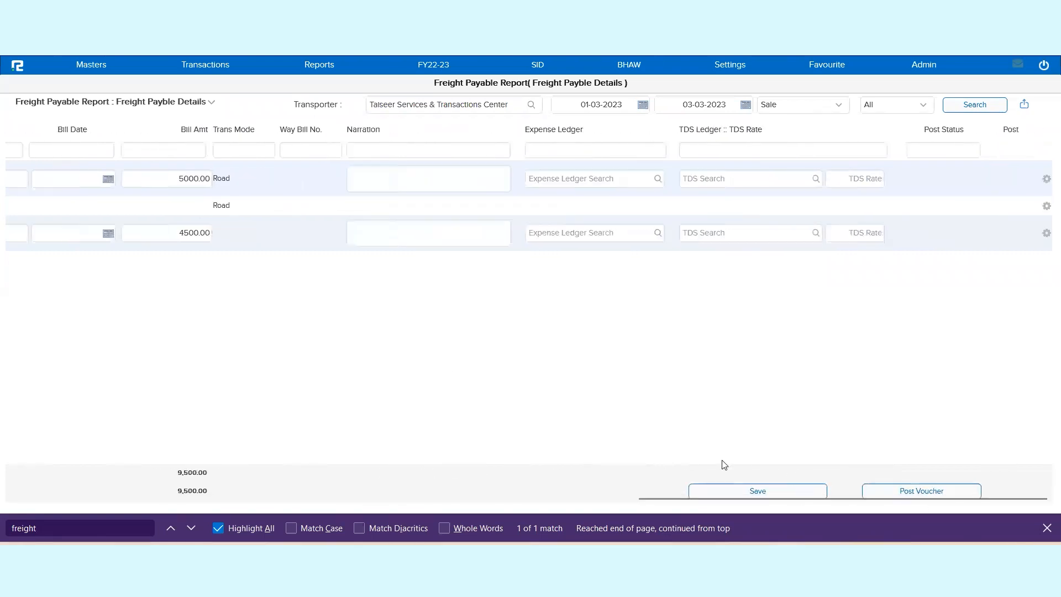